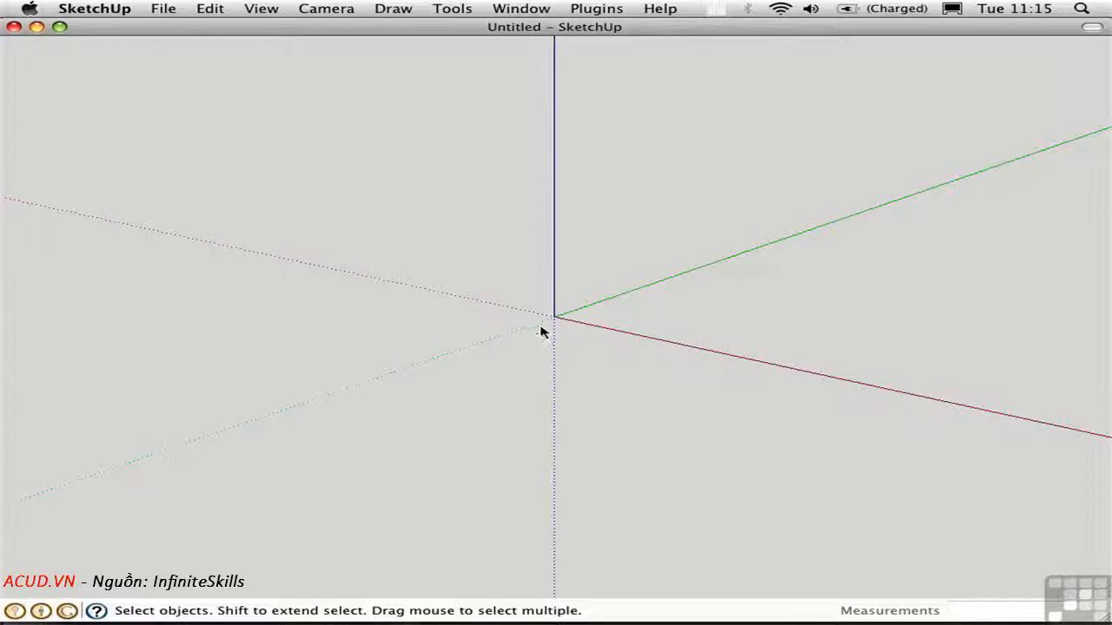
# - Draw a circle on the ground plane centred on the origin, with its edge point on the red axis
pyautogui.press('c')
pyautogui.click(555, 318)
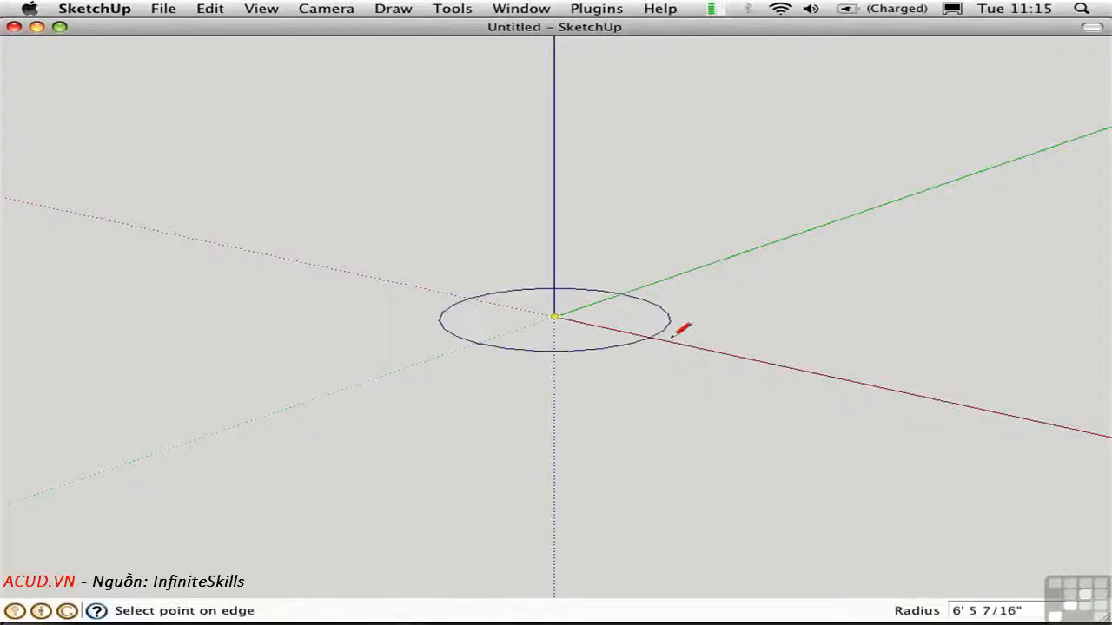
pyautogui.click(728, 352)
pyautogui.press('space')
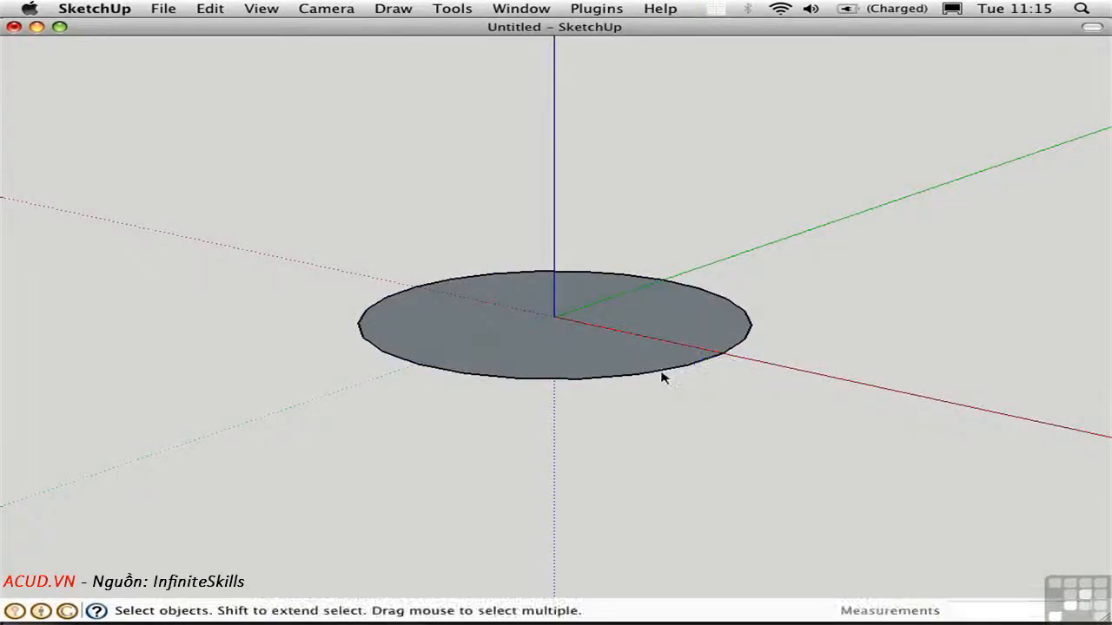
# - Pull the circular face upward with Push/Pull to form a cylinder
pyautogui.press('p')
pyautogui.moveTo(580, 350); pyautogui.dragTo(565, 87)
pyautogui.moveTo(519, 169); pyautogui.dragTo(553, 368, button='middle')
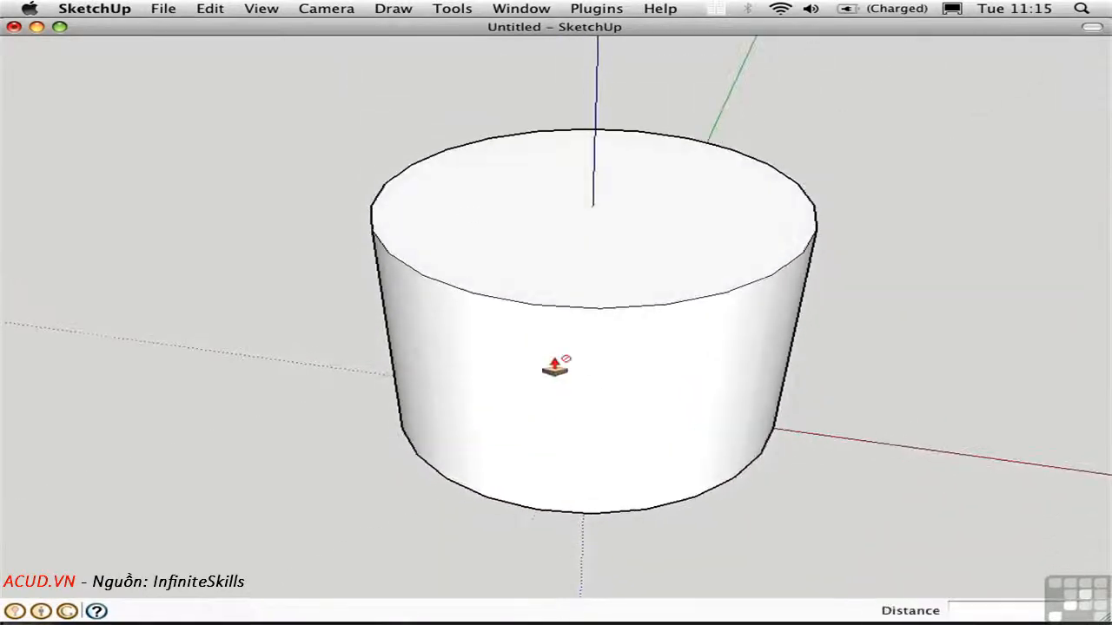
pyautogui.press('space')
# - Move the cylinder's top circle edge by its red-axis point to the top's centre, tapering the cylinder into a cone
pyautogui.press('m')
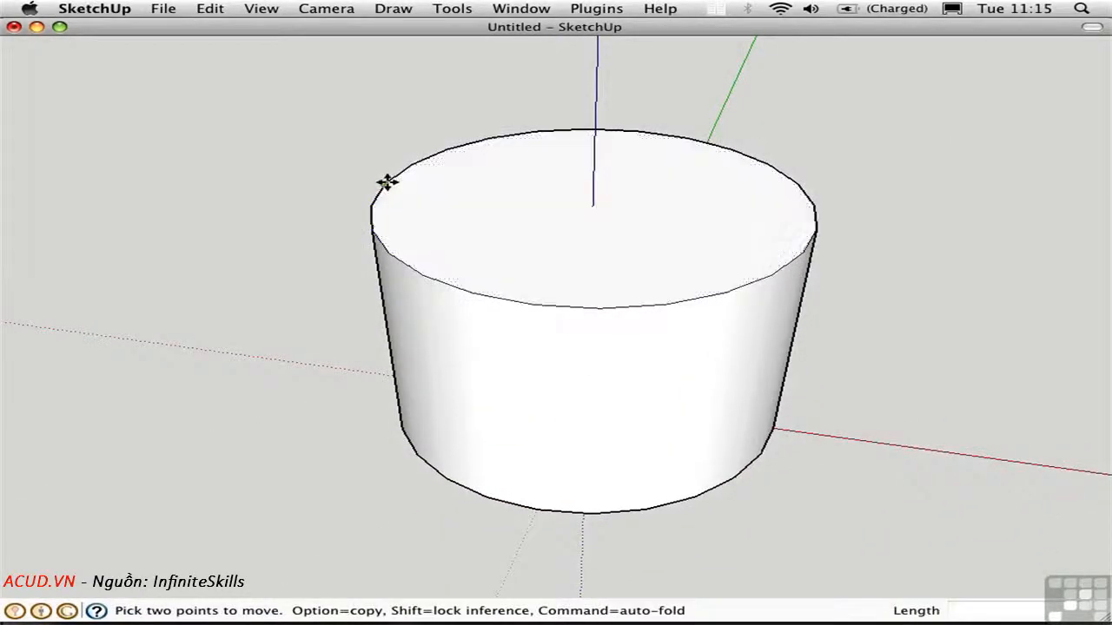
pyautogui.click(383, 182)
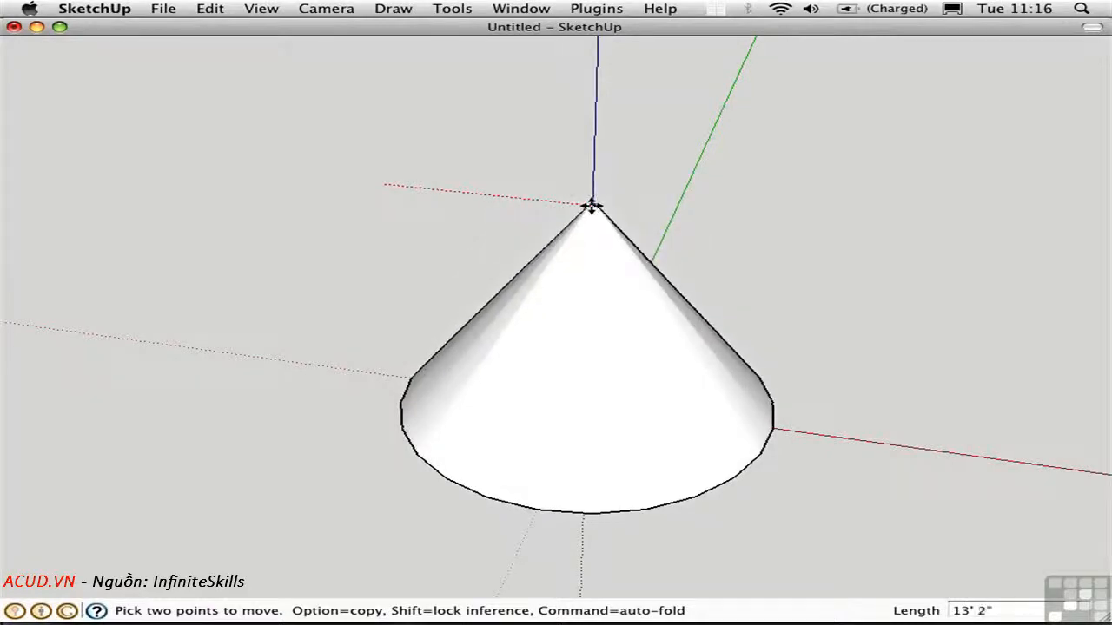
pyautogui.click(593, 207)
pyautogui.press('space')
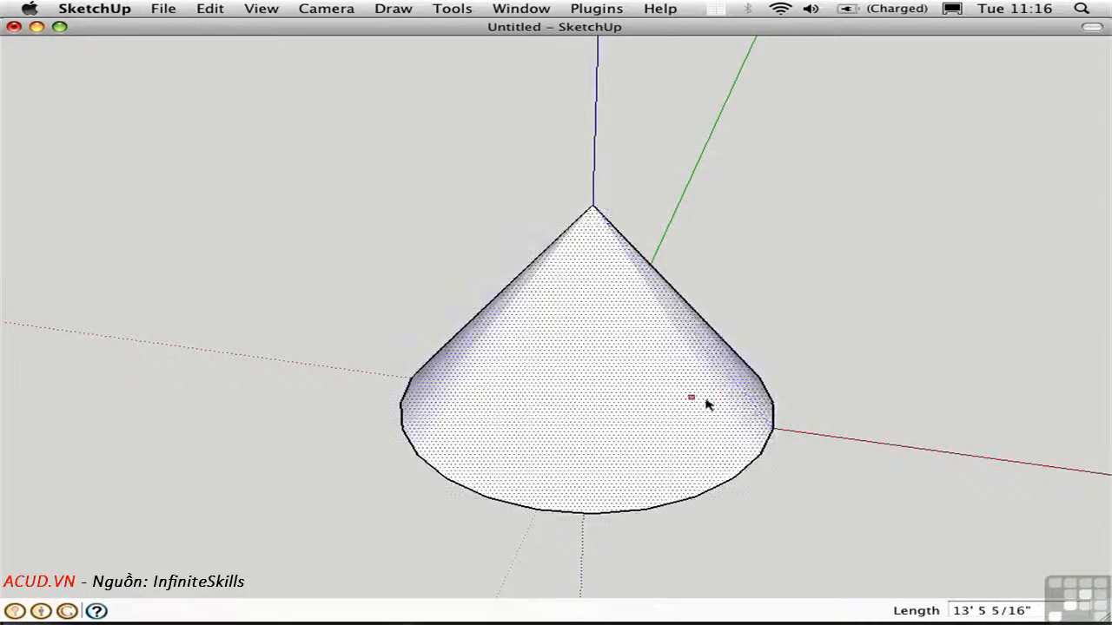
# - Delete the entire cone made from the cylinder
pyautogui.moveTo(707, 405); pyautogui.dragTo(697, 276, button='middle')
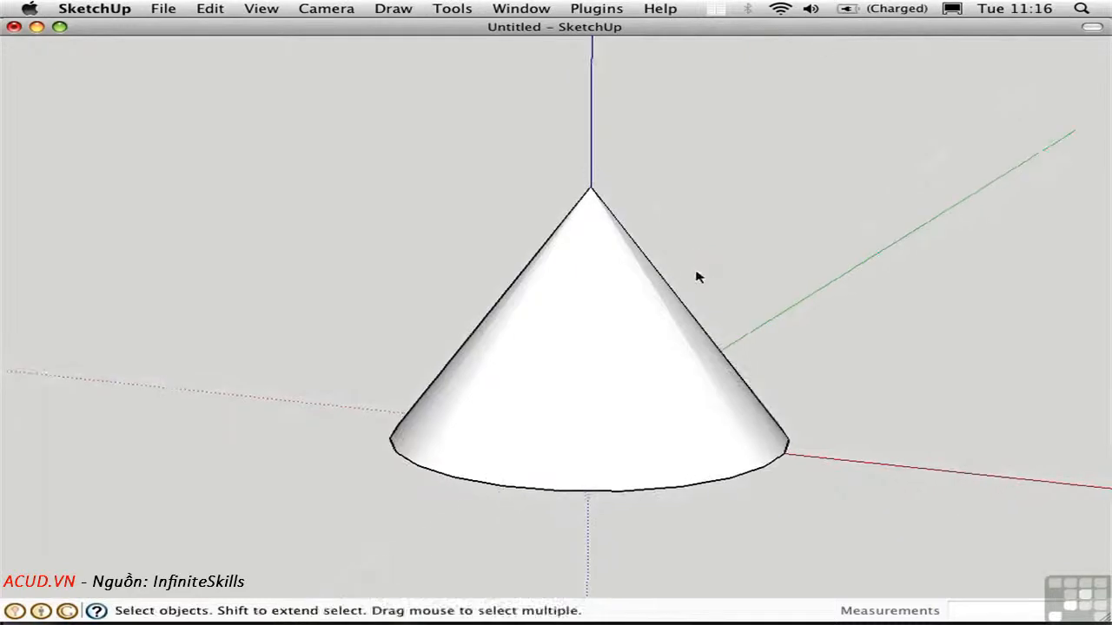
pyautogui.doubleClick(570, 316)
pyautogui.press('Delete')
# - Draw a circle on the ground plane centred on the origin as a Follow Me path
pyautogui.moveTo(568, 318); pyautogui.dragTo(547, 308, button='middle')
pyautogui.press('c')
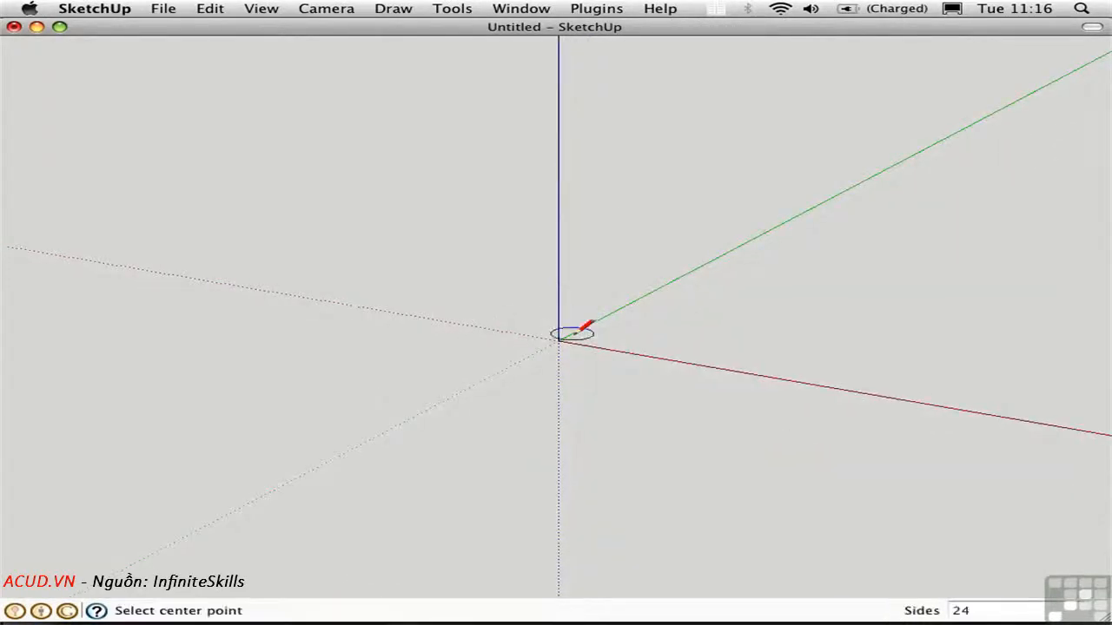
pyautogui.click(559, 341)
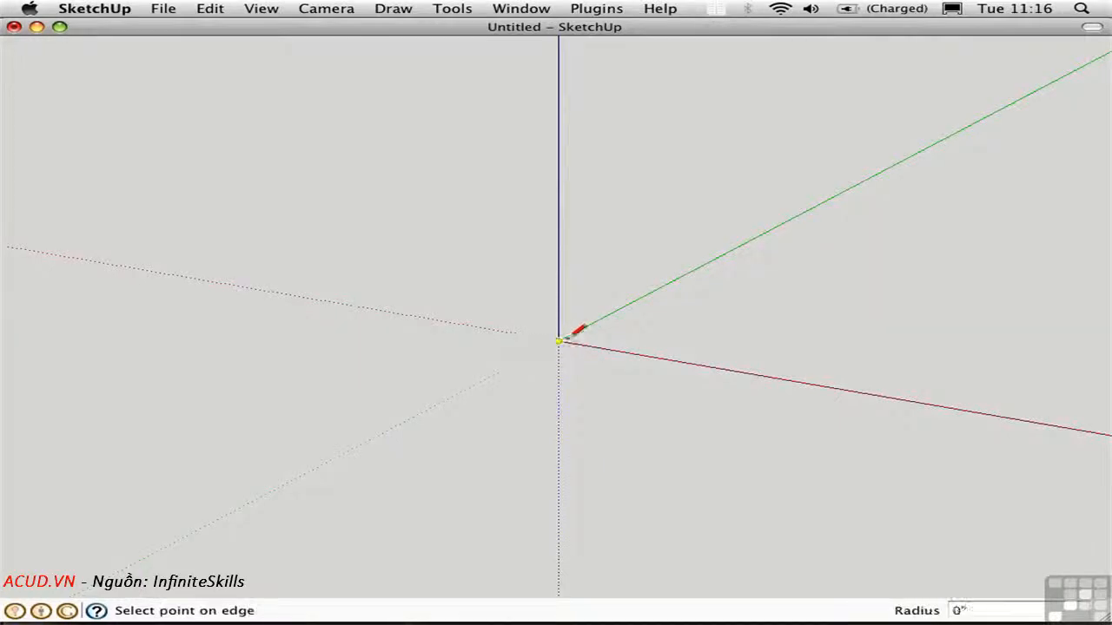
pyautogui.click(751, 371)
pyautogui.press('space')
# - Draw a vertical right triangle from a red-axis point inside the circle to its centre and up the blue axis, sloping side about 24' 7"
pyautogui.moveTo(363, 312); pyautogui.dragTo(576, 365, button='middle')
pyautogui.press('l')
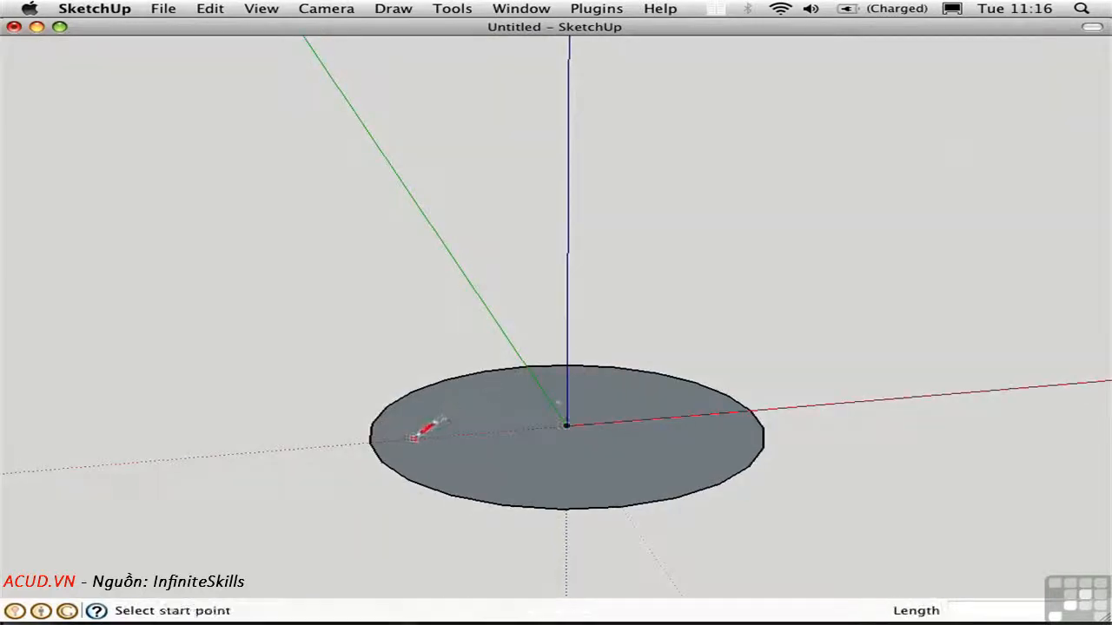
pyautogui.click(414, 438)
pyautogui.click(567, 425)
pyautogui.click(568, 187)
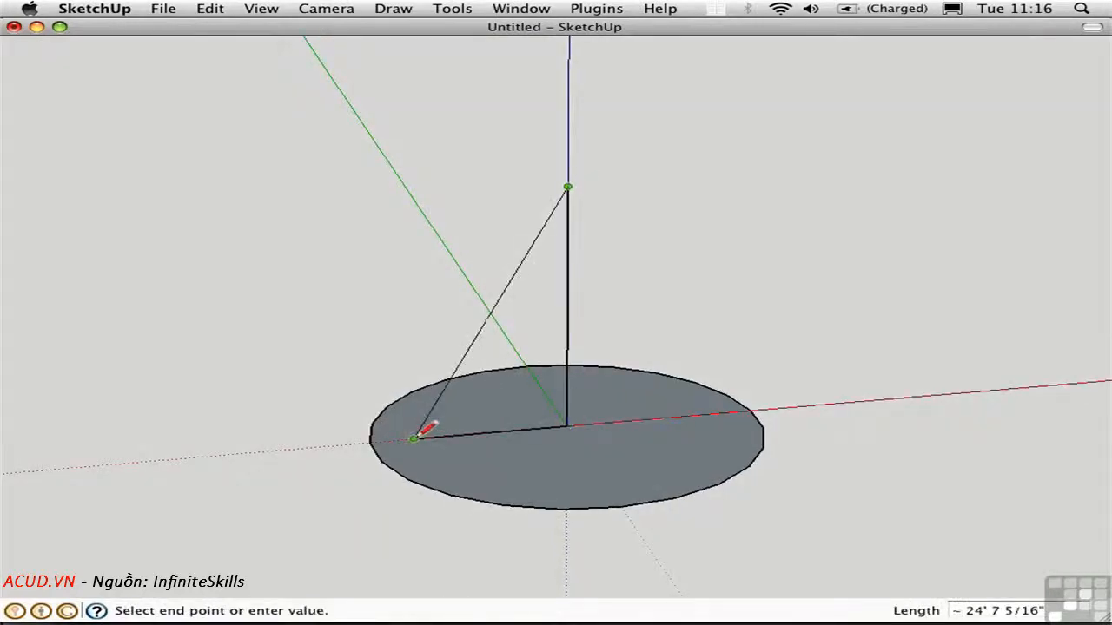
pyautogui.click(414, 438)
pyautogui.press('space')
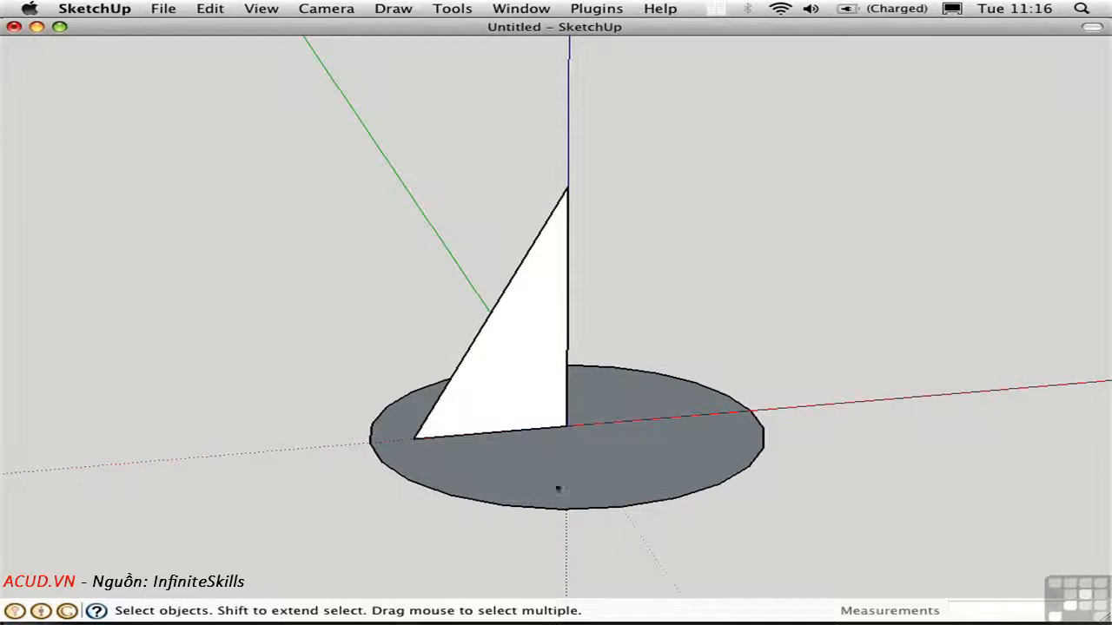
# - Use Follow Me to sweep the triangle around the circular face into a cone
pyautogui.click(556, 486)
pyautogui.press('f')
pyautogui.click(532, 389)
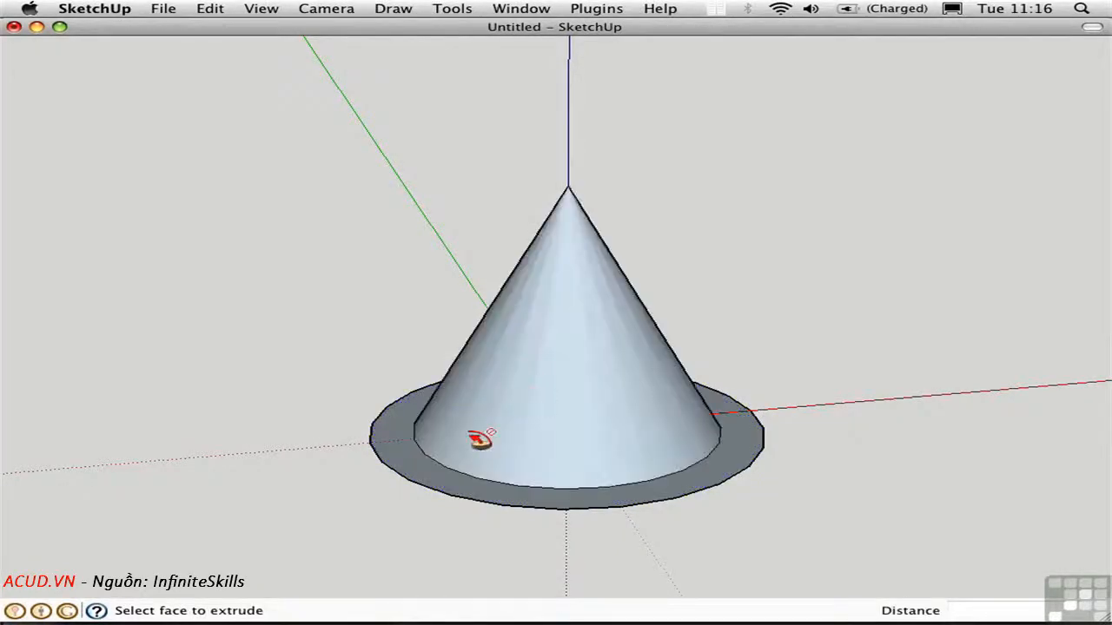
pyautogui.press('space')
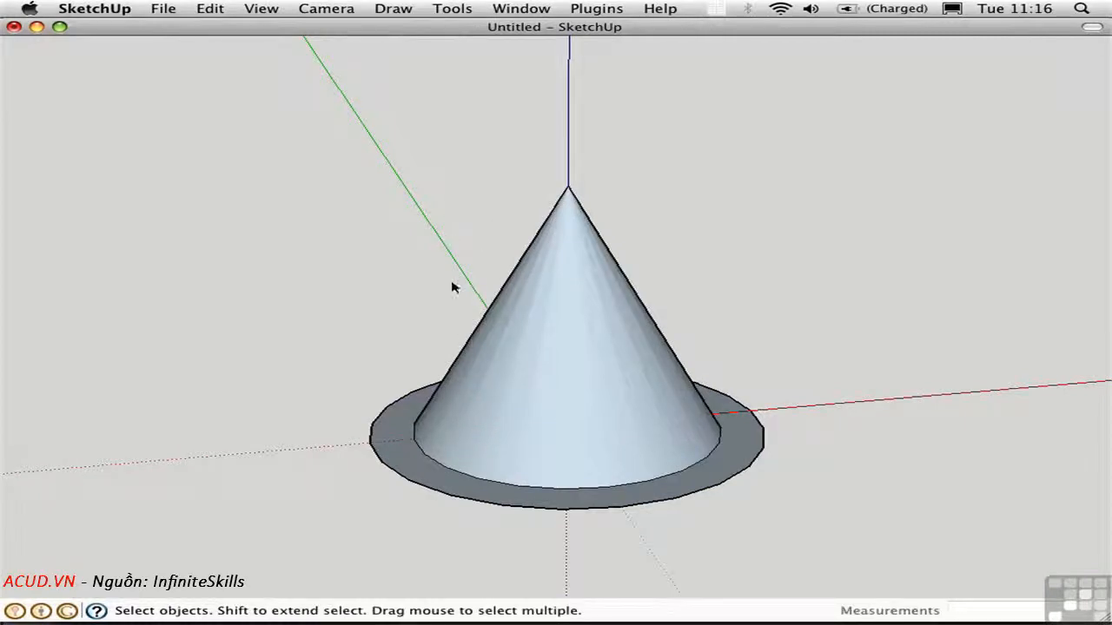
# - Reverse the faces of the swept cone, and delete the cone together with its circular path face
pyautogui.click(589, 348)
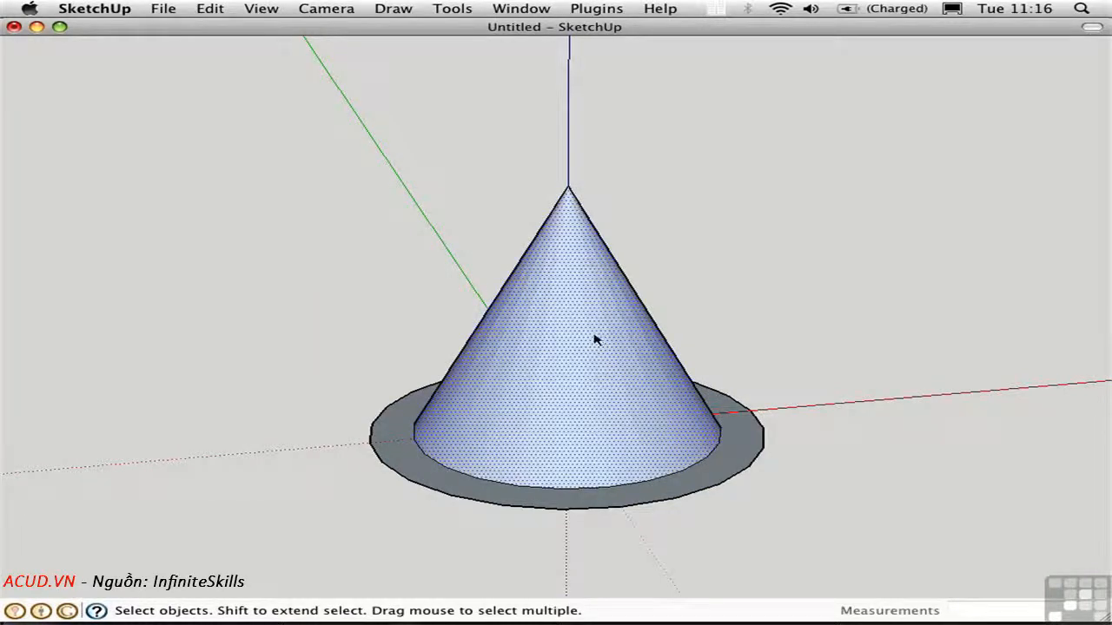
pyautogui.rightClick(589, 334)
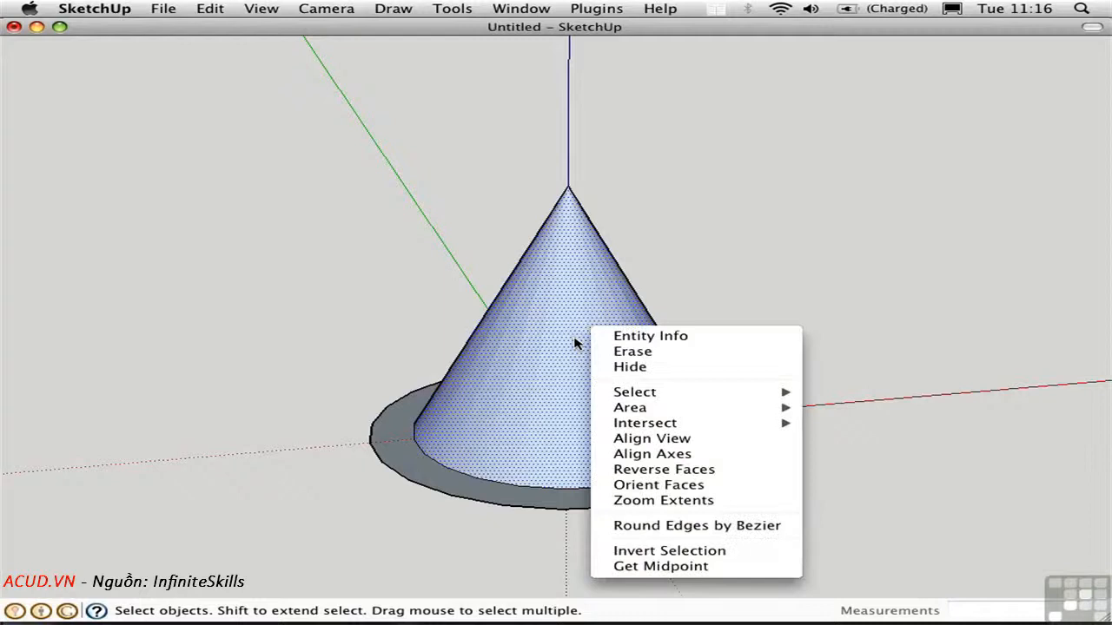
pyautogui.click(629, 467)
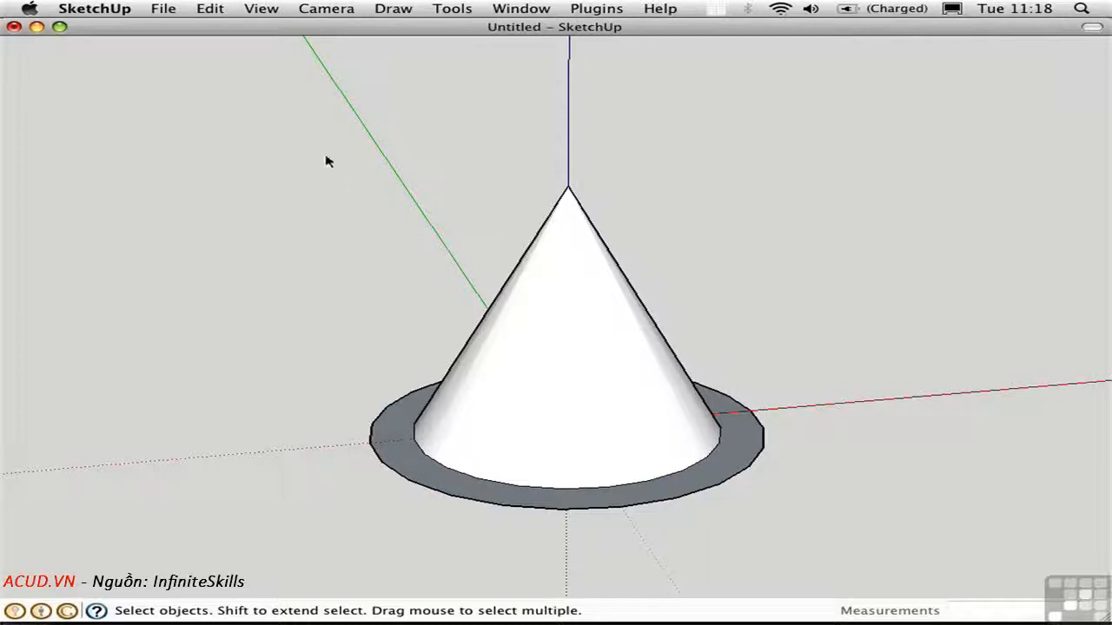
pyautogui.moveTo(326, 162); pyautogui.dragTo(872, 549)
pyautogui.press('Delete')
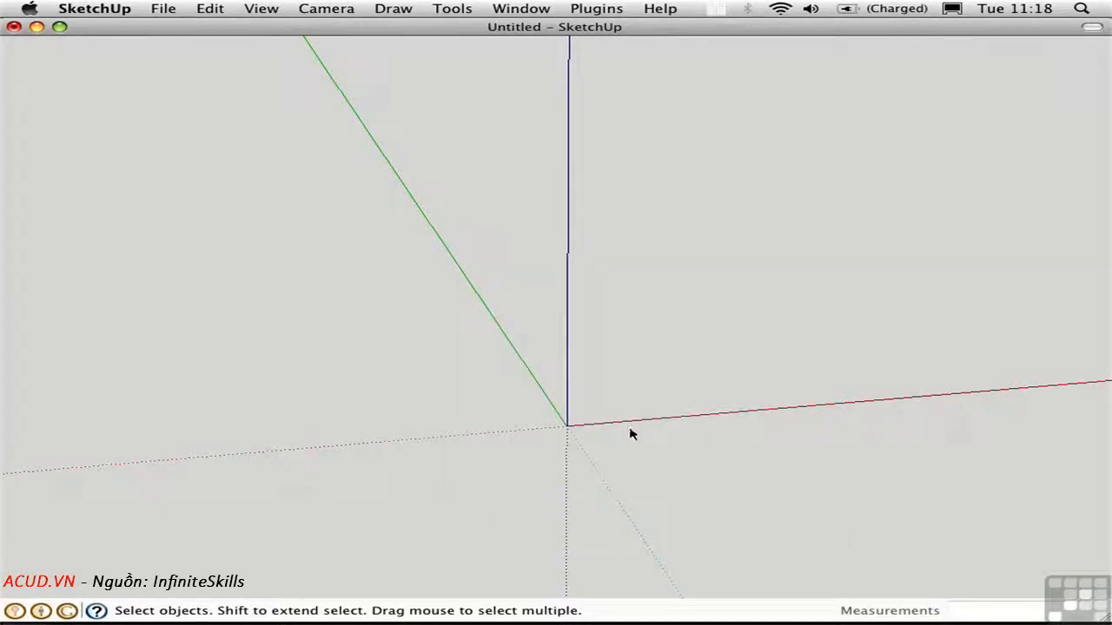
# - Draw a circle centred on the origin with a radius of about 18' 4", its edge point on the red axis
pyautogui.press('c')
pyautogui.click(566, 426)
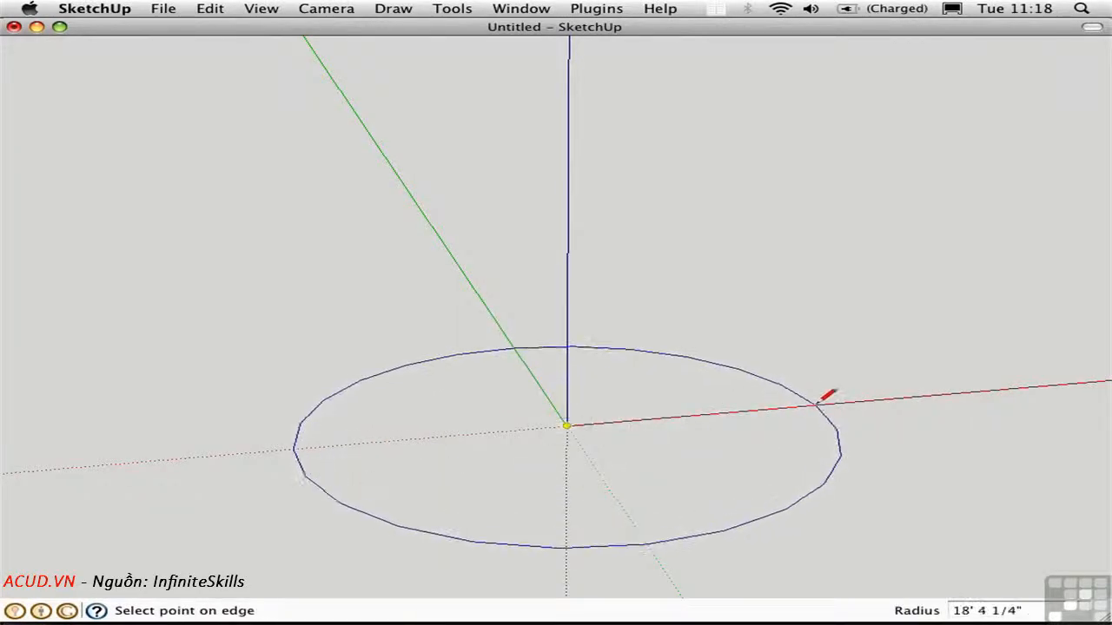
pyautogui.click(818, 404)
pyautogui.press('space')
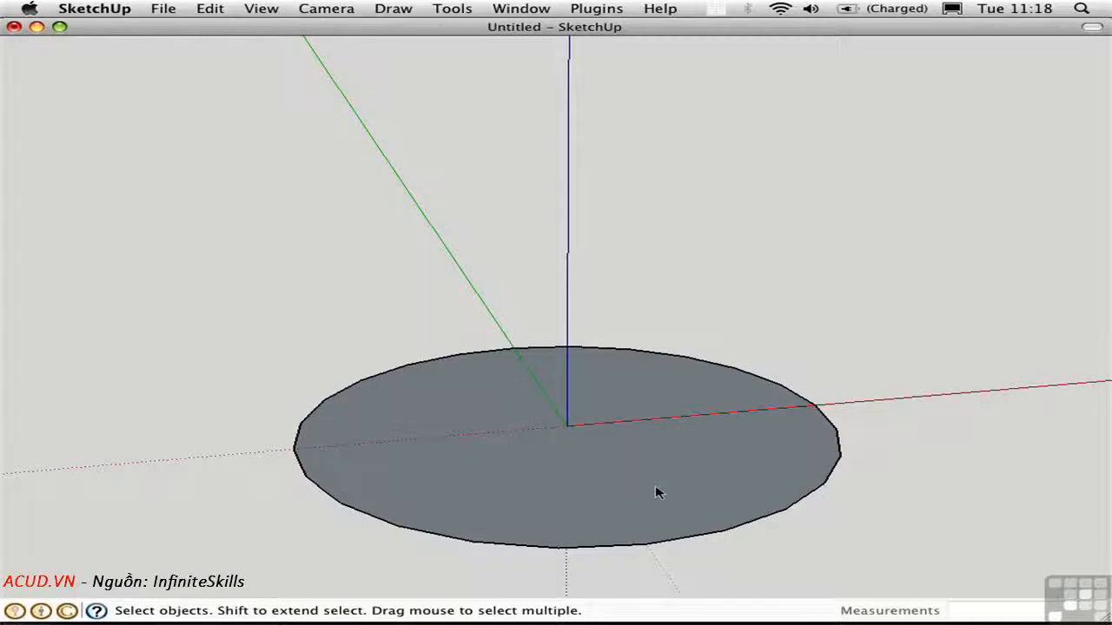
# - Draw two crossing lines through the circle's centre between opposite edge endpoints, dividing the face into four sectors
pyautogui.press('l')
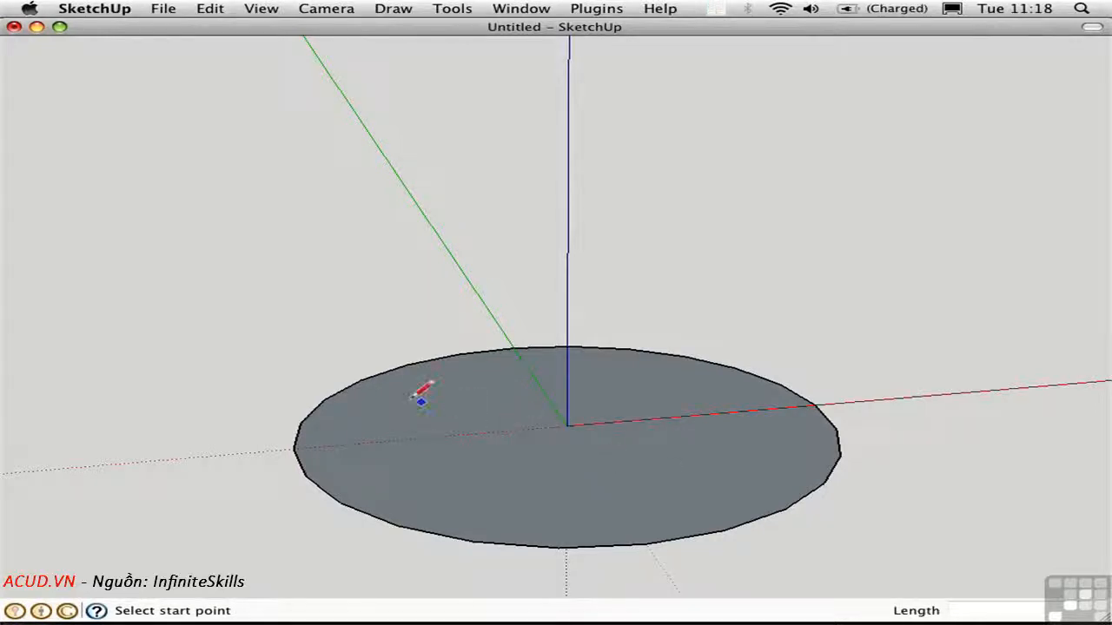
pyautogui.click(361, 379)
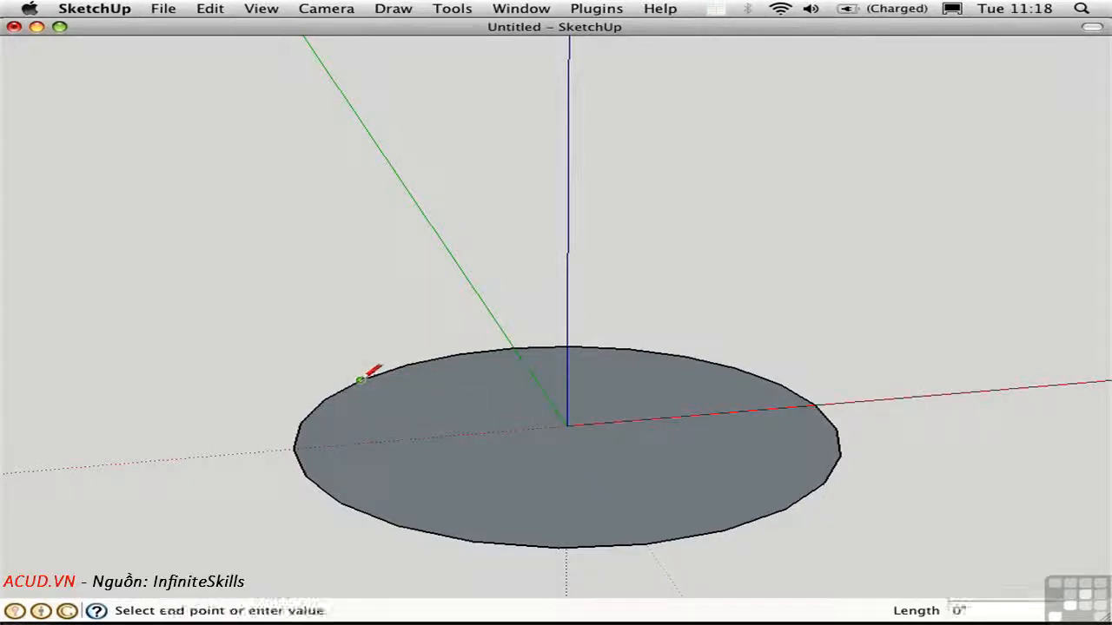
pyautogui.click(823, 483)
pyautogui.press('space')
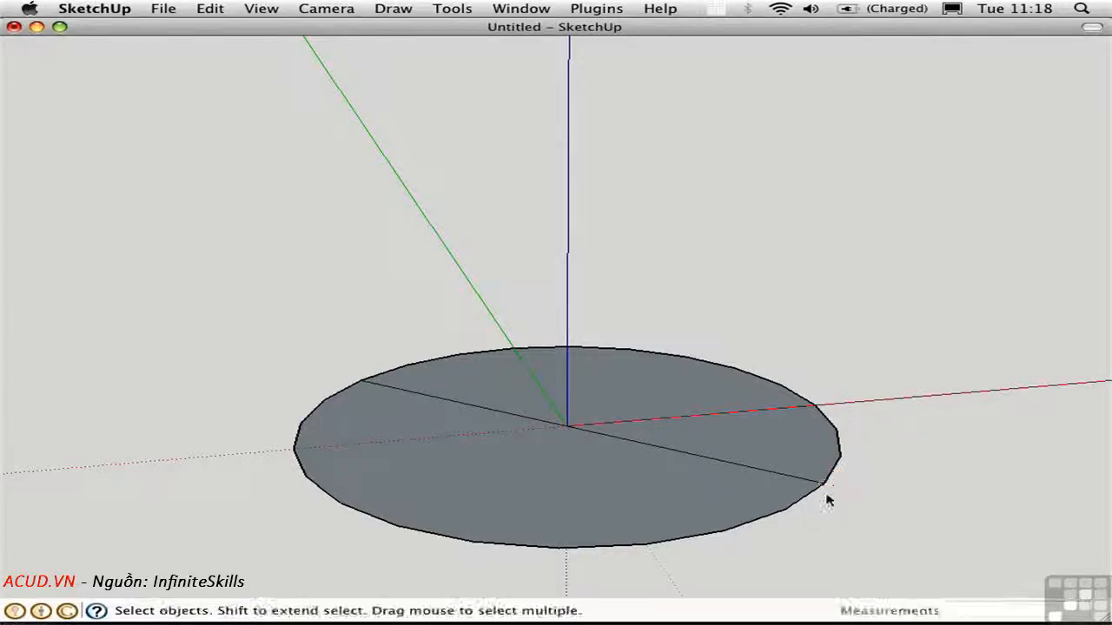
pyautogui.press('l')
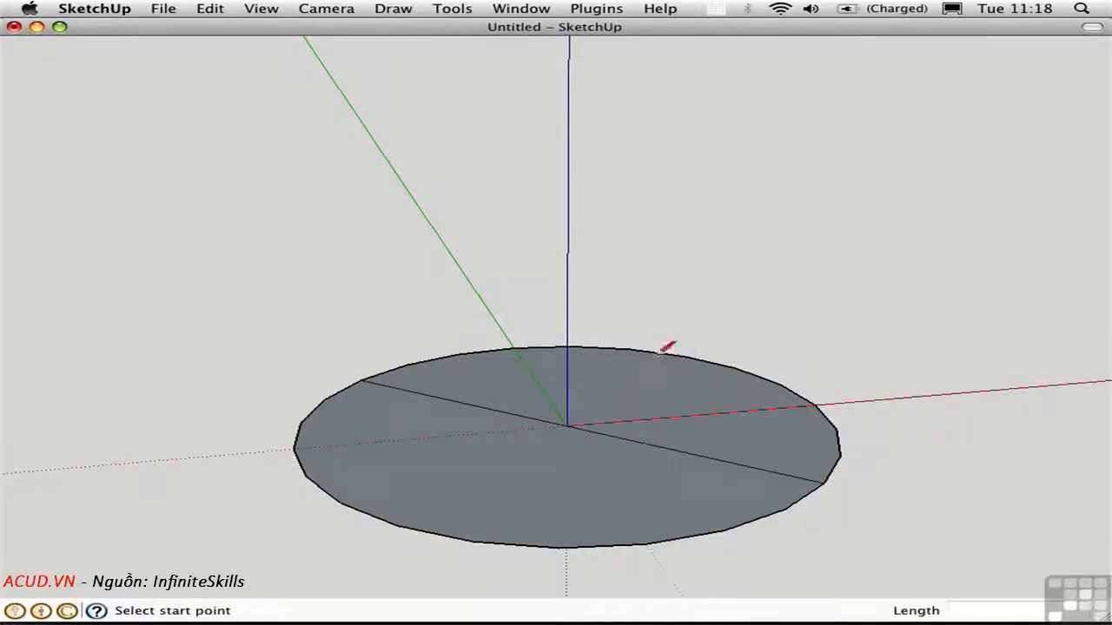
pyautogui.click(629, 353)
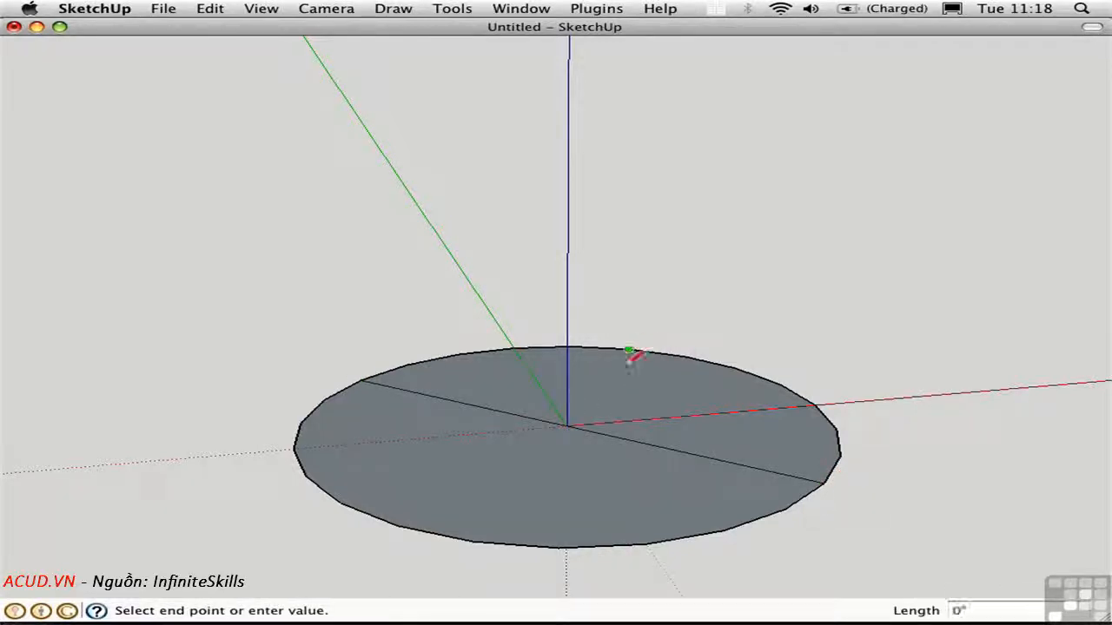
pyautogui.click(472, 540)
pyautogui.press('space')
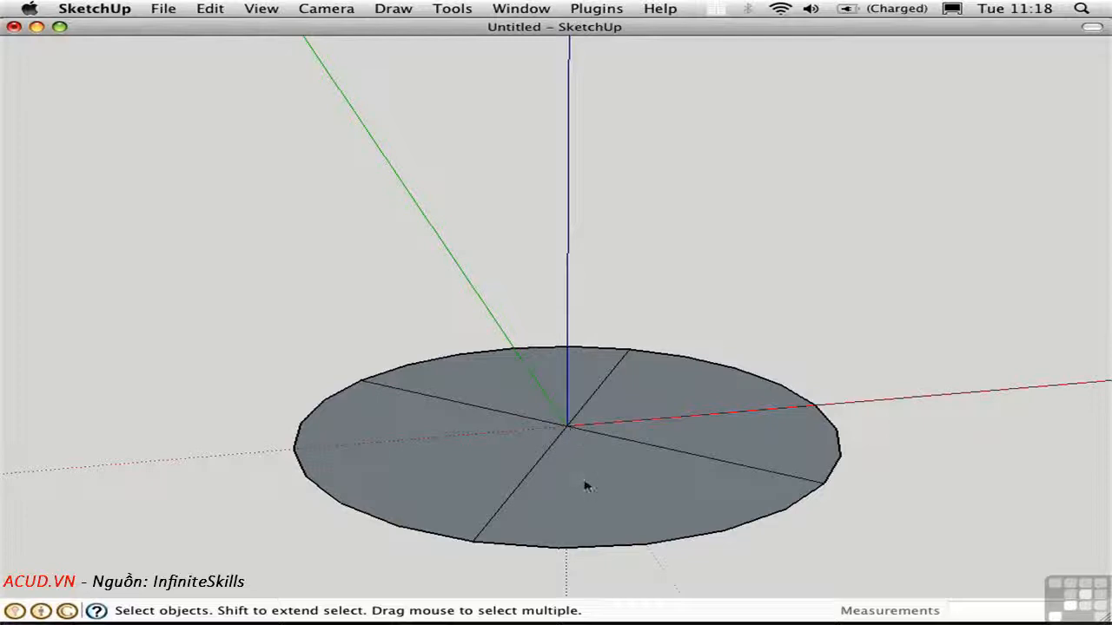
# - Move the lines' crossing point at the circle's centre about 32' 5" up the blue axis to raise a cone
pyautogui.press('m')
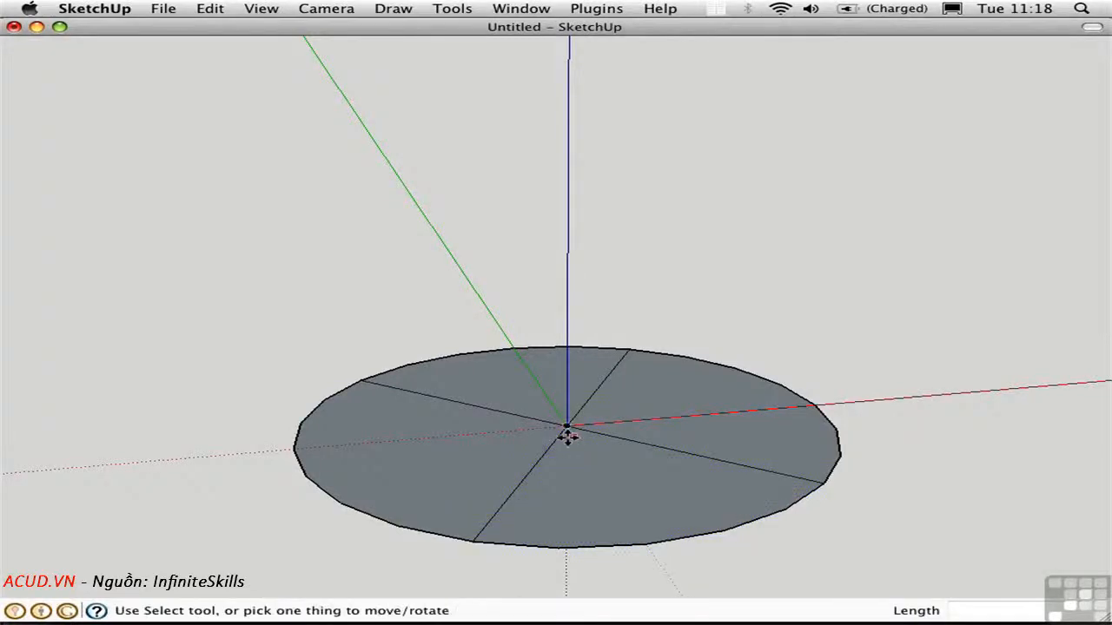
pyautogui.click(565, 426)
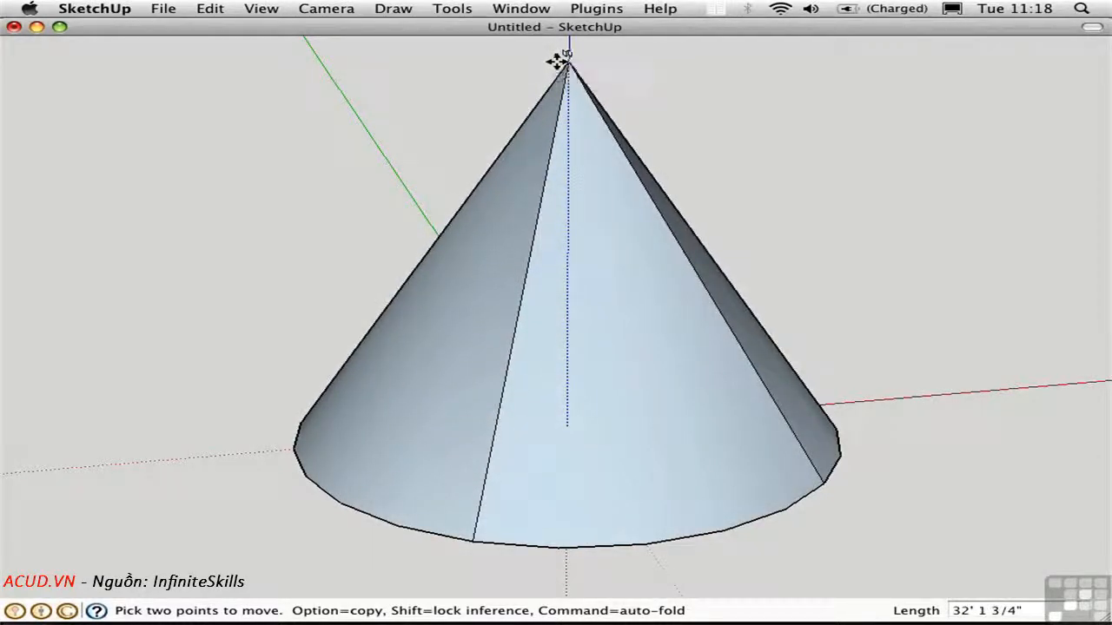
pyautogui.press('Escape')
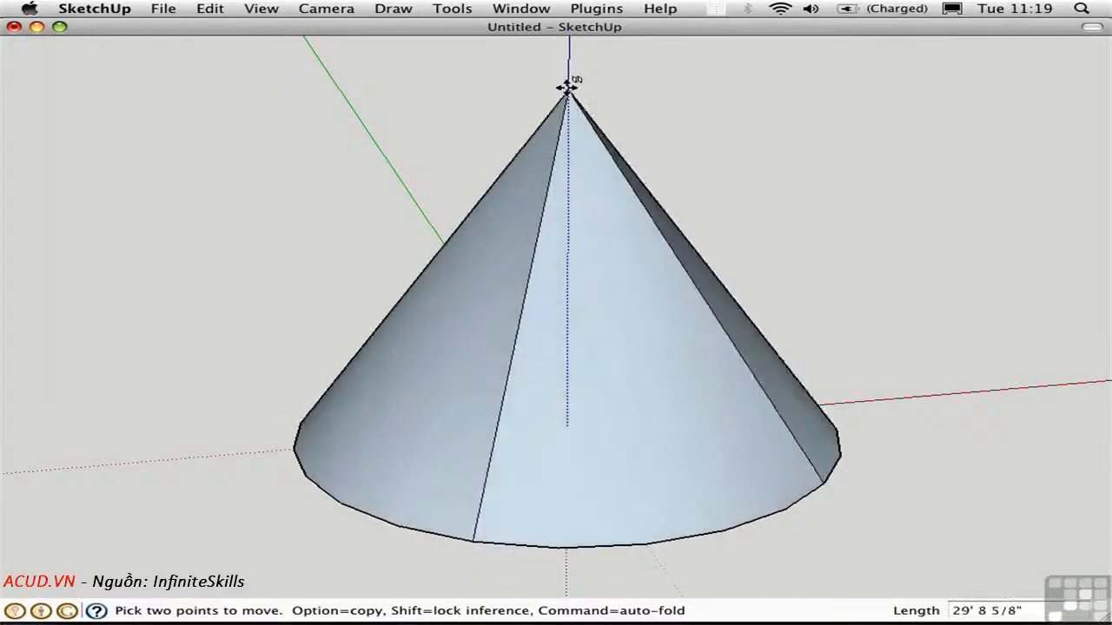
pyautogui.click(567, 58)
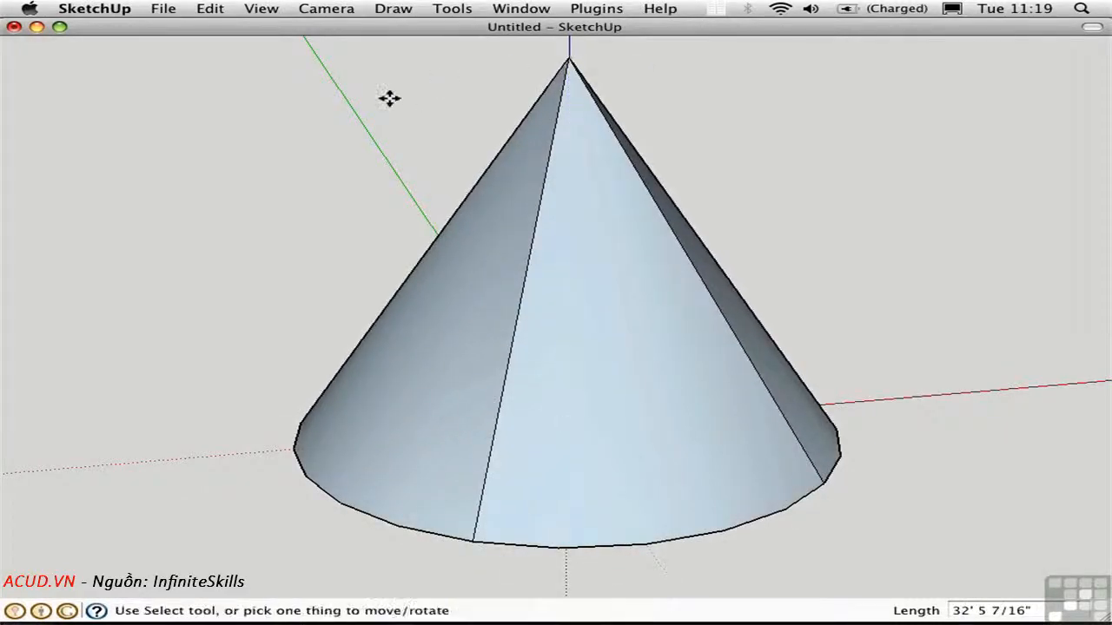
pyautogui.press('space')
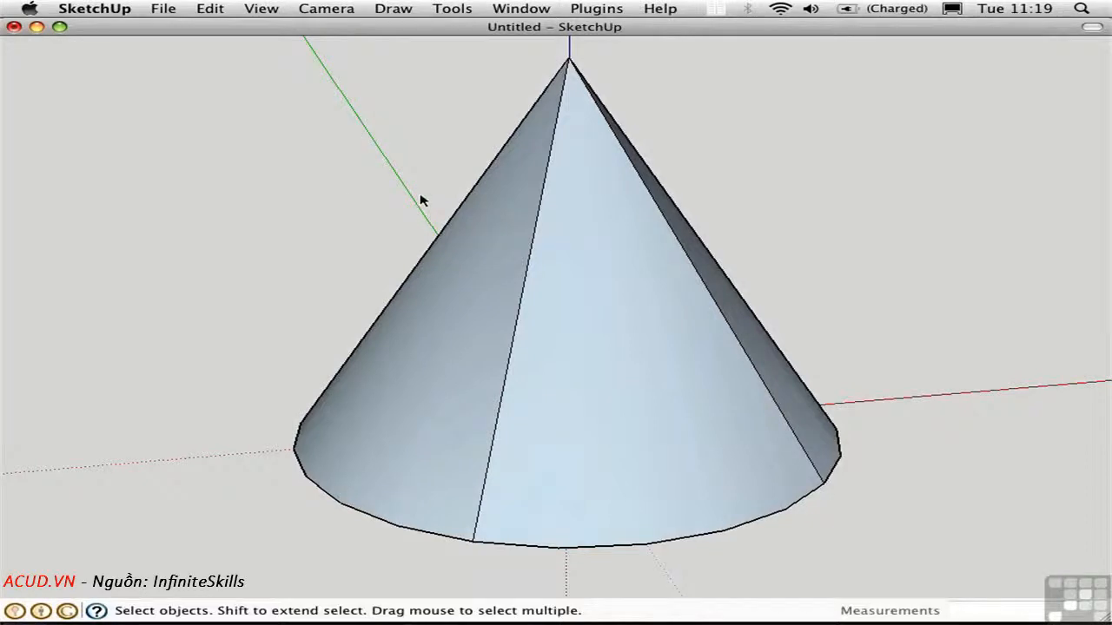
# - Reverse all faces of the raised cone so their front sides point outward, and clear the selection
pyautogui.moveTo(421, 201); pyautogui.dragTo(255, 199, button='middle')
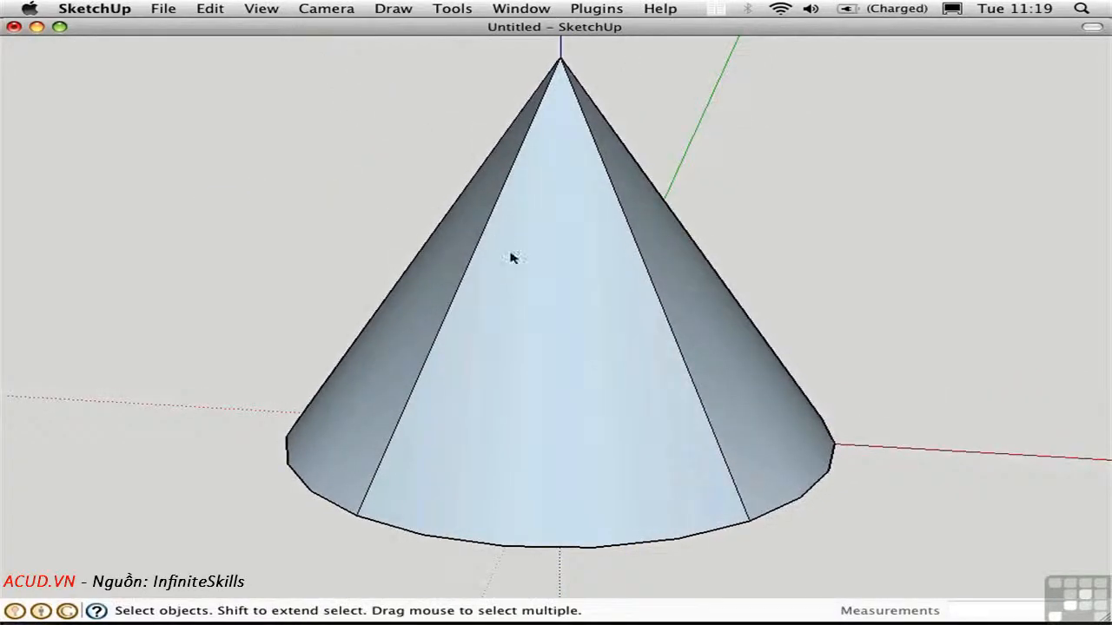
pyautogui.click(537, 316)
pyautogui.doubleClick(537, 316)
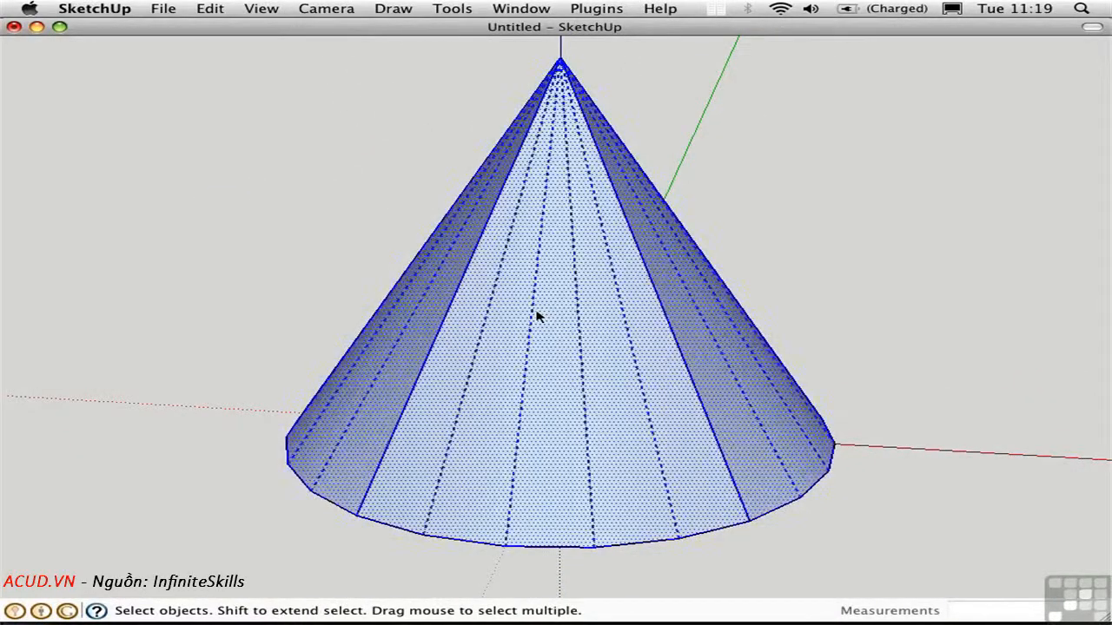
pyautogui.rightClick(539, 310)
pyautogui.click(608, 459)
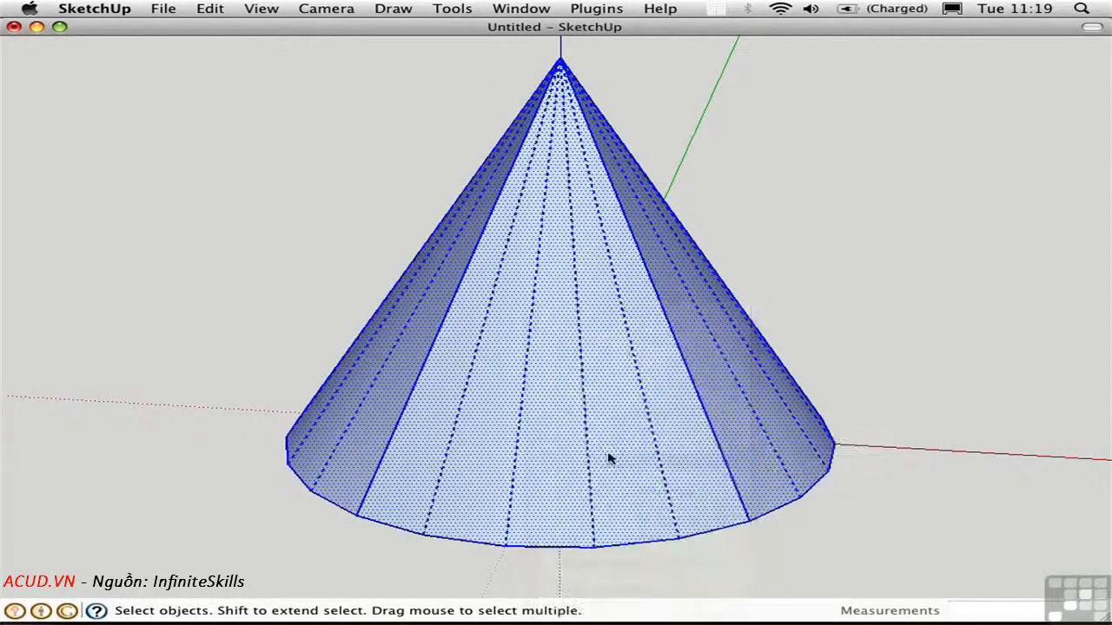
pyautogui.click(334, 246)
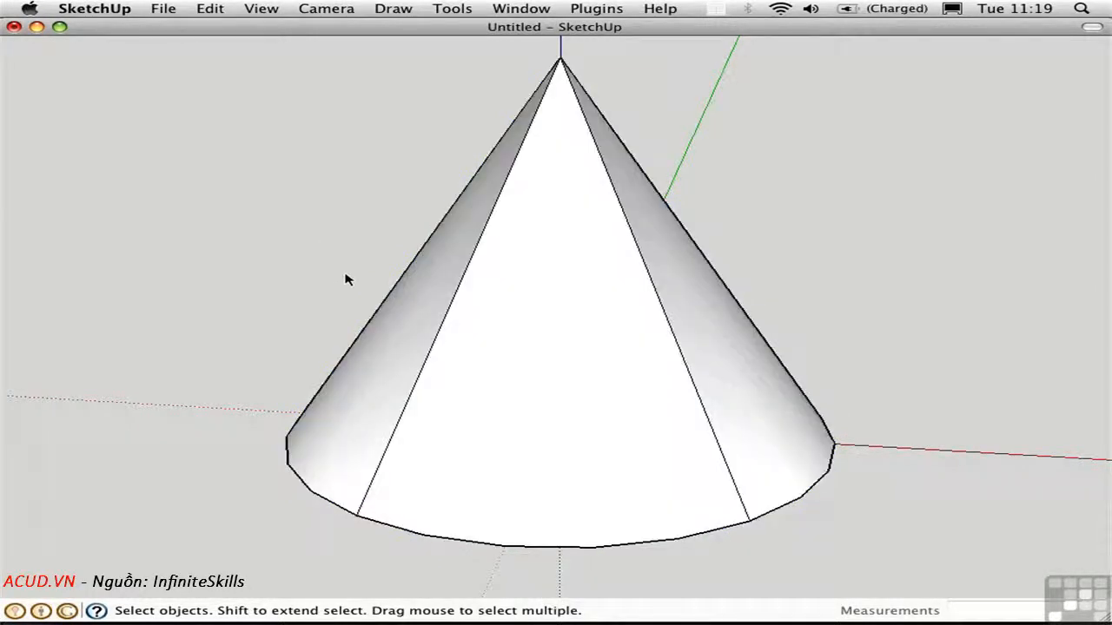
# - Soften and smooth the four hard edges running from the apex to the base of the cone with the Eraser
pyautogui.press('e')
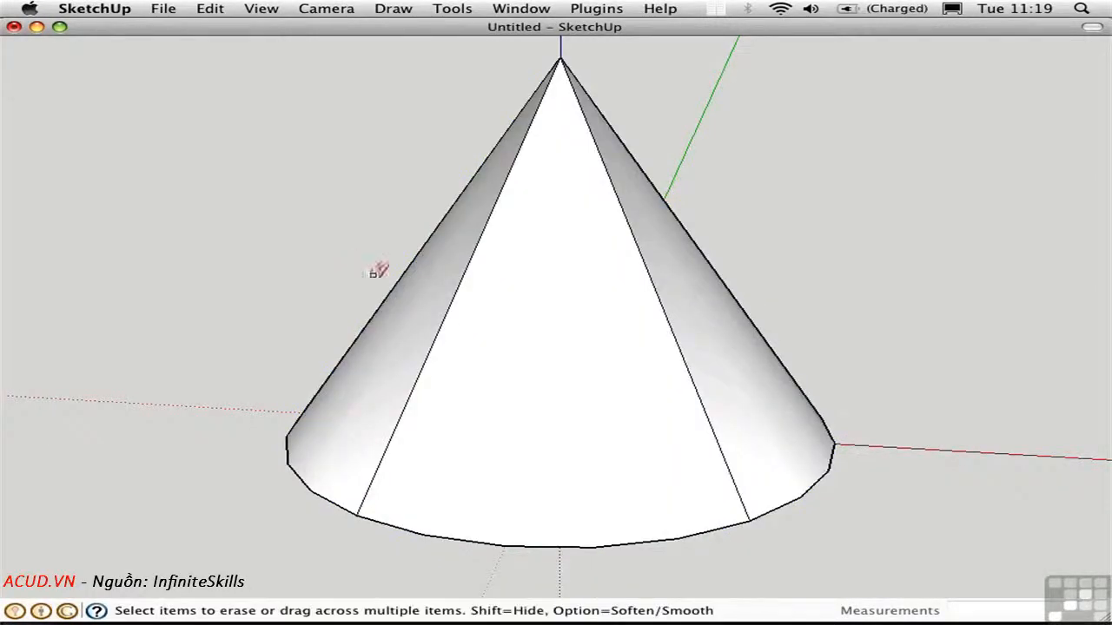
pyautogui.keyDown('alt'); pyautogui.click(455, 302); pyautogui.keyUp('alt')
pyautogui.keyDown('alt'); pyautogui.click(665, 308); pyautogui.keyUp('alt')
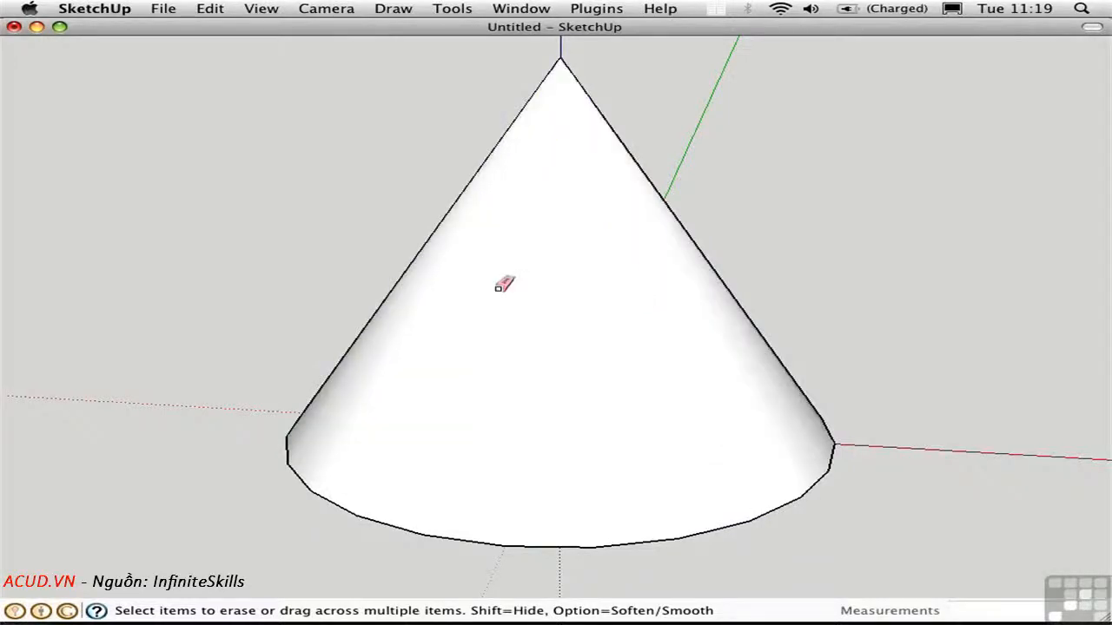
pyautogui.moveTo(360, 269)
pyautogui.mouseDown(button='middle')
pyautogui.moveTo(866, 310)
pyautogui.moveTo(608, 287)
pyautogui.mouseUp(button='middle')
pyautogui.moveTo(529, 278)
pyautogui.mouseDown(button='middle')
pyautogui.moveTo(680, 303)
pyautogui.moveTo(789, 306)
pyautogui.mouseUp(button='middle')
pyautogui.keyDown('alt'); pyautogui.click(568, 278); pyautogui.keyUp('alt')
pyautogui.moveTo(278, 250); pyautogui.dragTo(708, 300, button='middle')
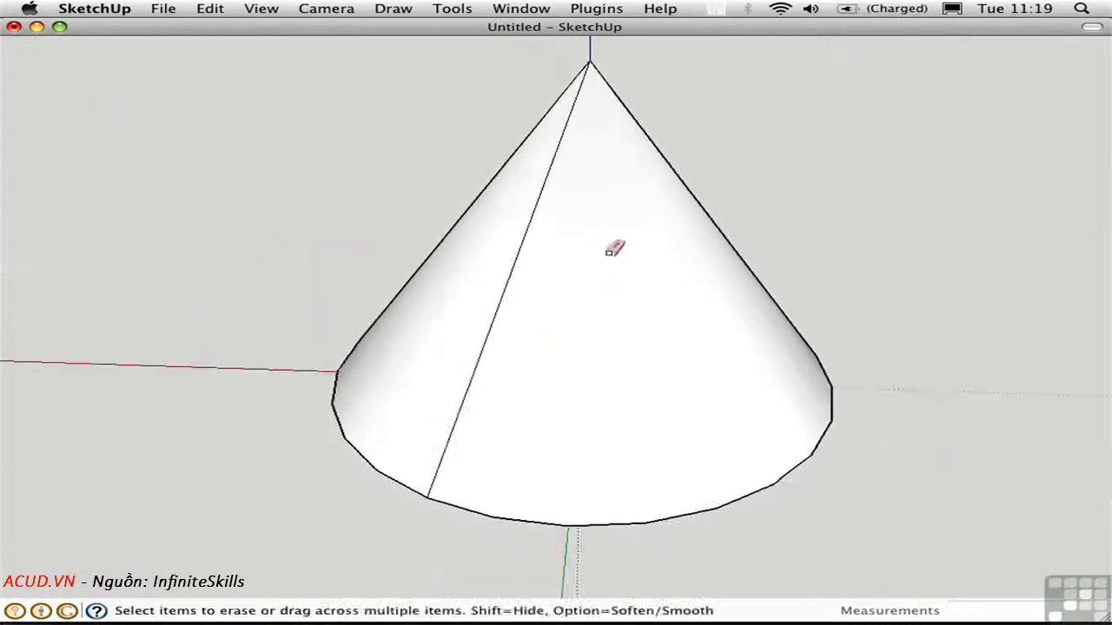
pyautogui.keyDown('alt'); pyautogui.click(523, 243); pyautogui.keyUp('alt')
pyautogui.moveTo(635, 338)
pyautogui.mouseDown(button='middle')
pyautogui.moveTo(474, 244)
pyautogui.moveTo(467, 223)
pyautogui.moveTo(437, 278)
pyautogui.mouseUp(button='middle')
# - Select the entire cone and delete it
pyautogui.press('space')
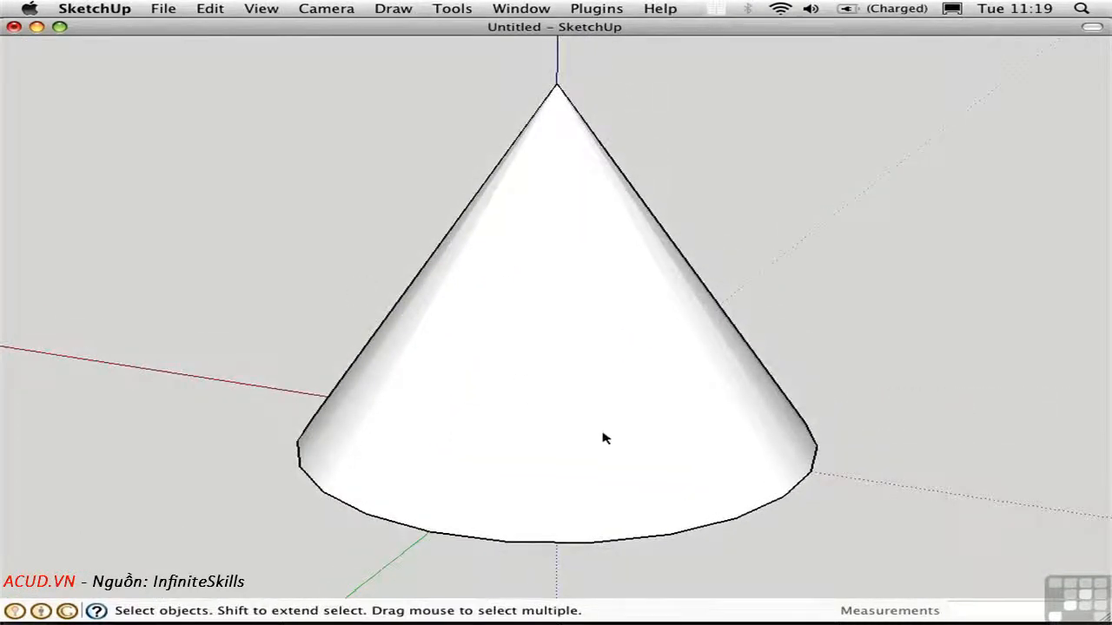
pyautogui.doubleClick(588, 420)
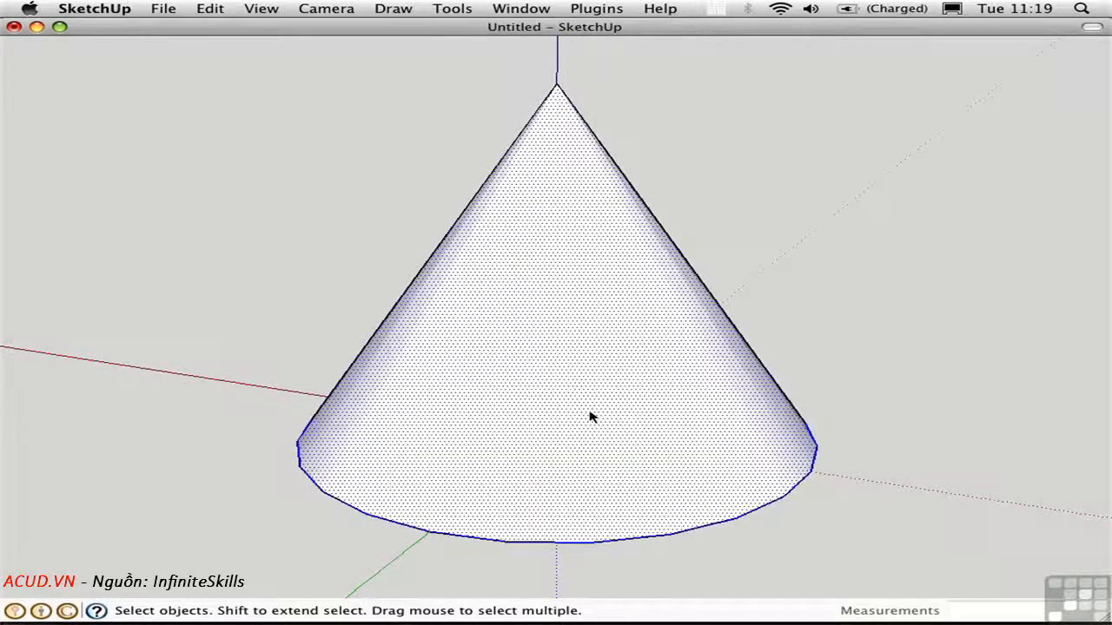
pyautogui.click(588, 420)
pyautogui.press('Delete')
# - Draw a 24-sided circle flat on the ground, centred on the origin with its edge point along the red axis
pyautogui.press('c')
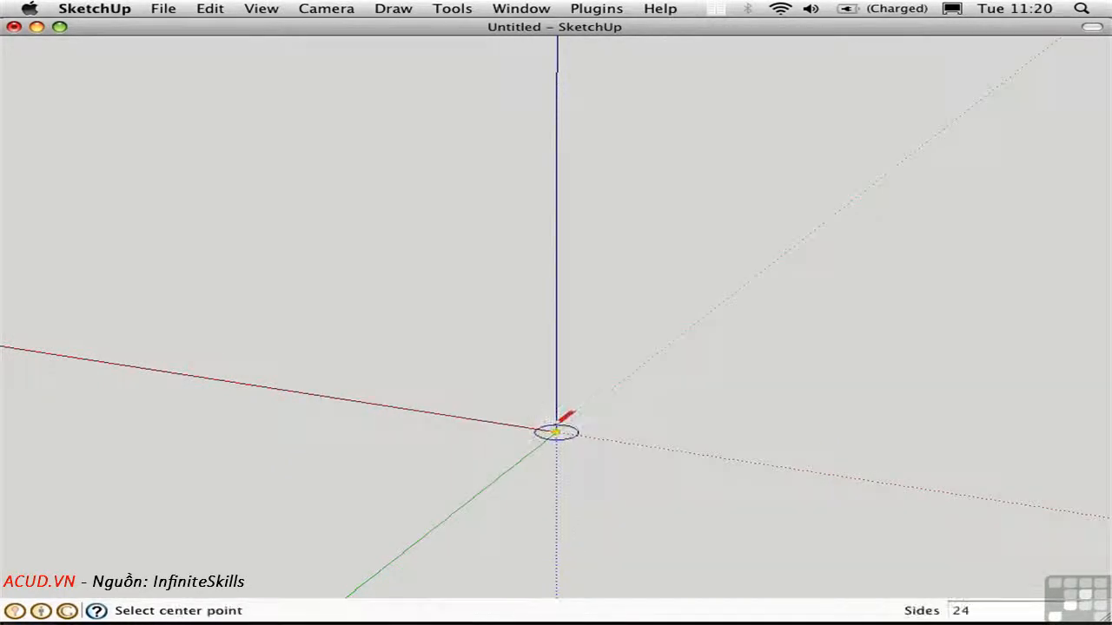
pyautogui.click(556, 431)
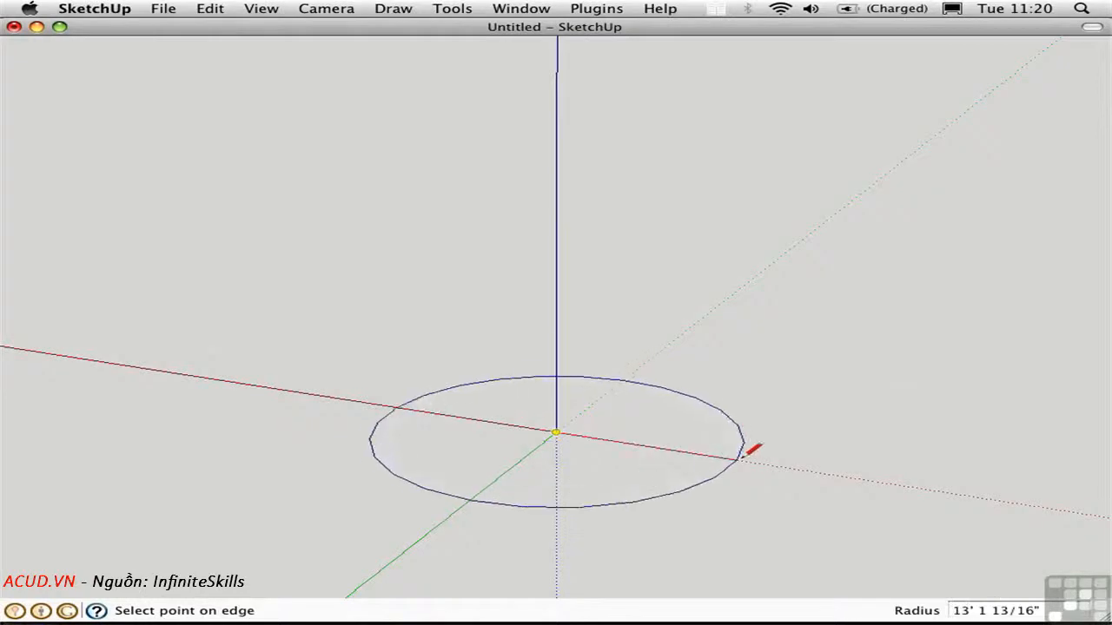
pyautogui.click(757, 455)
# - Draw a vertical circle above the ground circle, centred on the blue axis
pyautogui.moveTo(566, 289); pyautogui.dragTo(568, 236, button='middle')
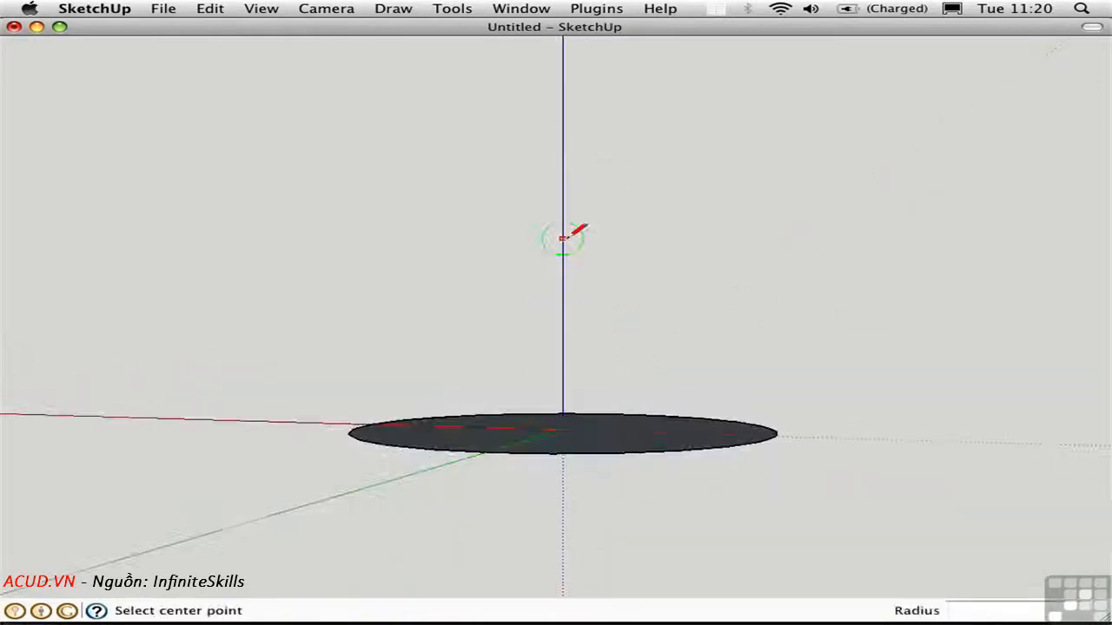
pyautogui.click(562, 239)
pyautogui.click(720, 310)
pyautogui.press('space')
# - Sweep the vertical circle around the ground circle's face with Follow Me to form a sphere
pyautogui.moveTo(551, 273); pyautogui.dragTo(564, 451, button='middle')
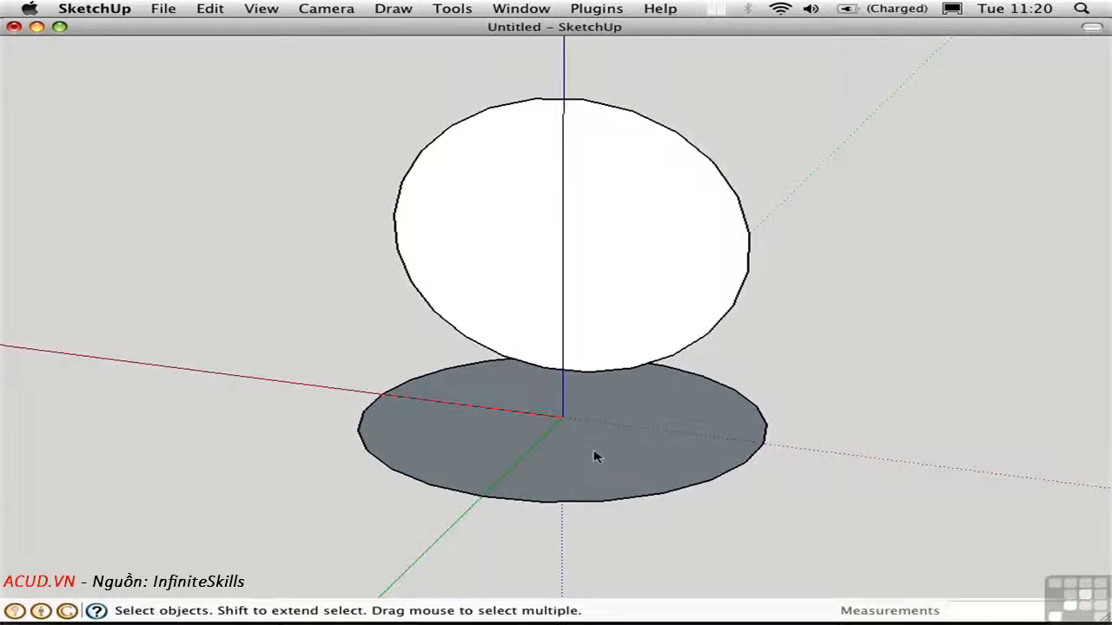
pyautogui.click(589, 457)
pyautogui.press('p')
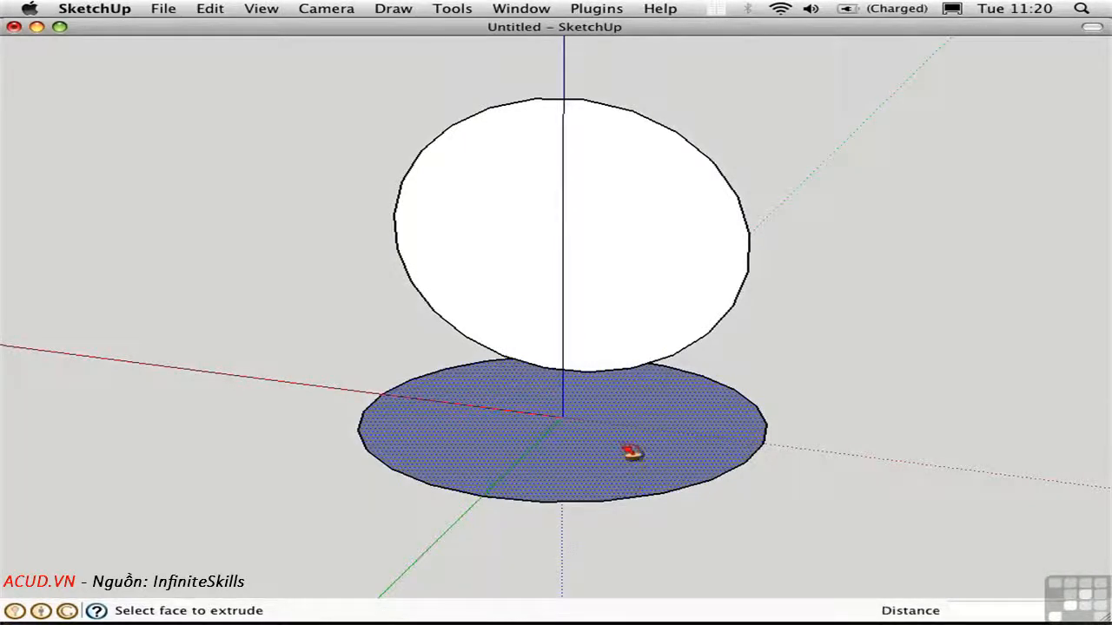
pyautogui.click(632, 278)
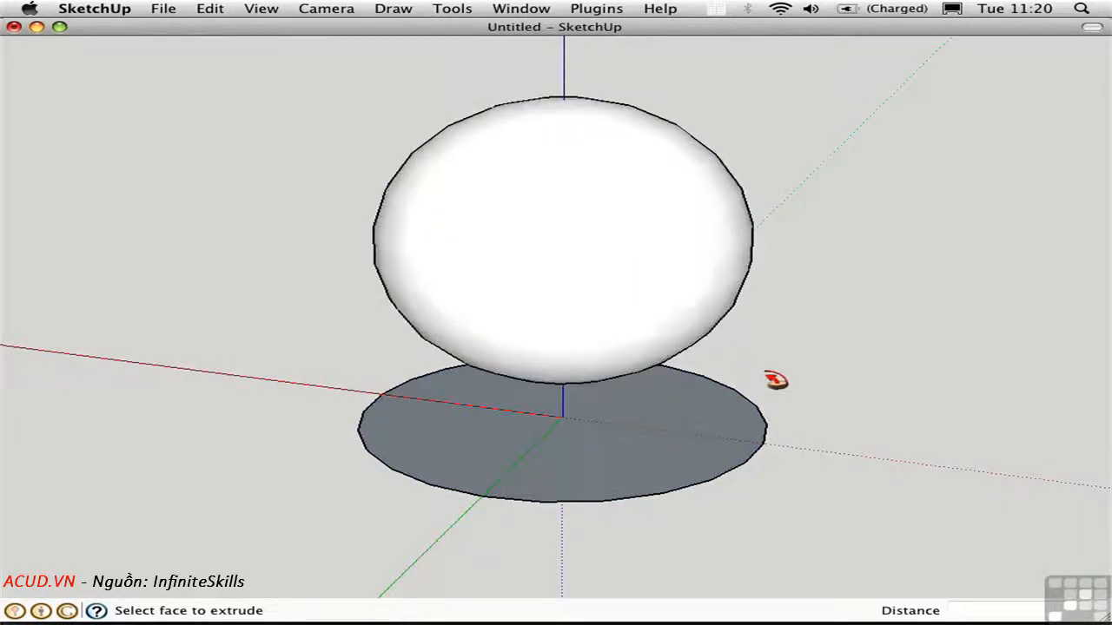
pyautogui.press('space')
# - Select the ground circle below the sphere and delete it
pyautogui.moveTo(793, 398); pyautogui.dragTo(750, 383, button='middle')
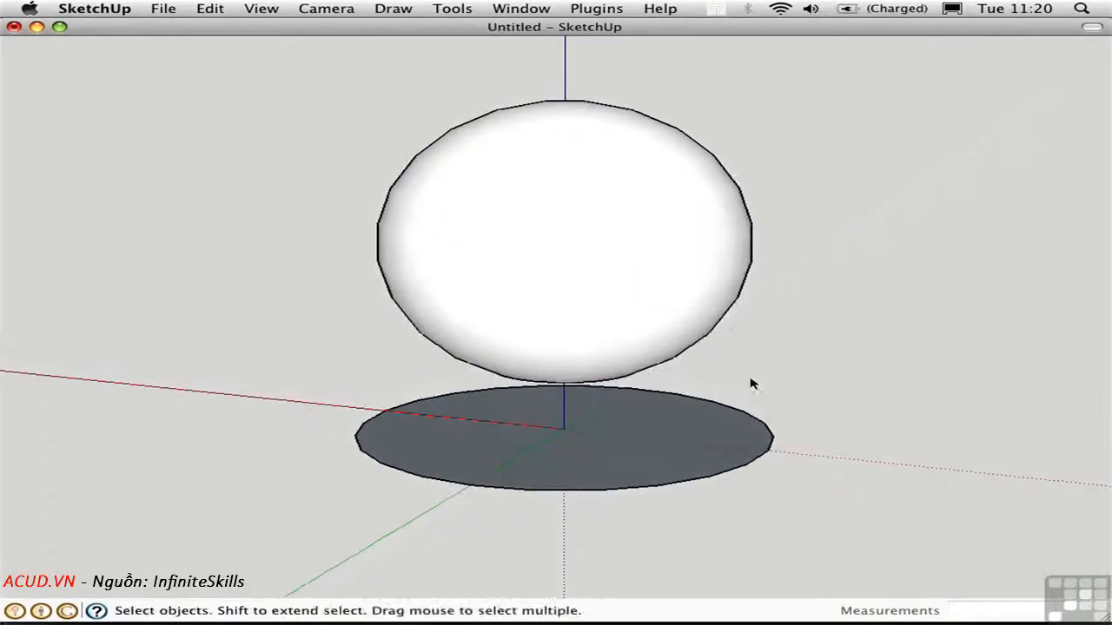
pyautogui.moveTo(819, 518); pyautogui.dragTo(281, 402)
pyautogui.press('Delete')
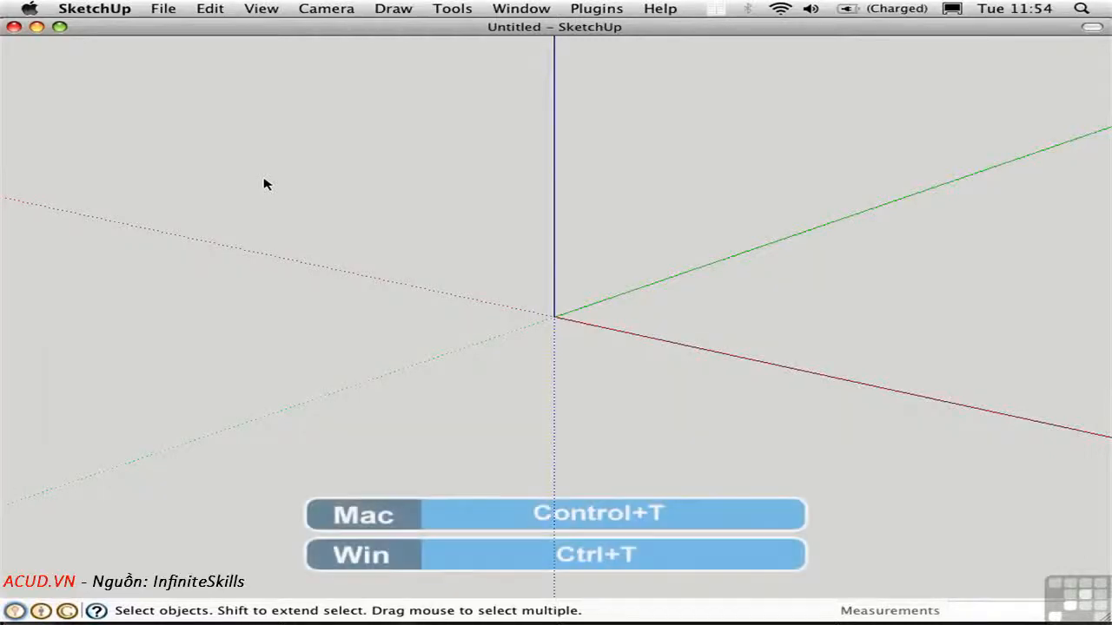
# - Create filled 3D text reading "SketchUp" in Zapfino Italic, 10" high and extruded 3"
pyautogui.hotkey('ctrl', 't')
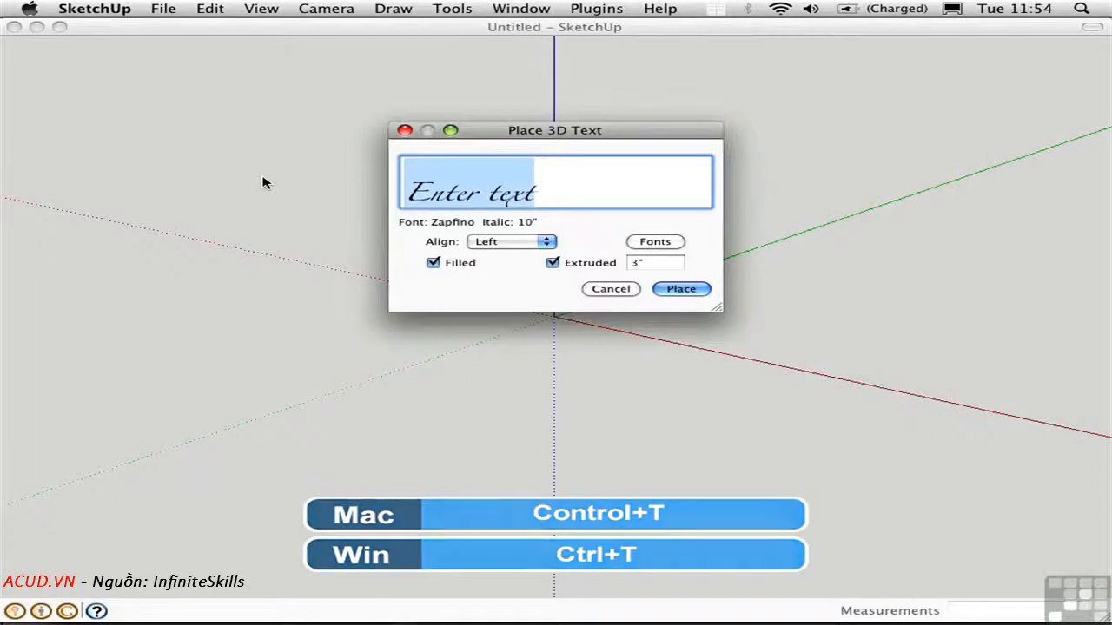
pyautogui.write('SketchUp')
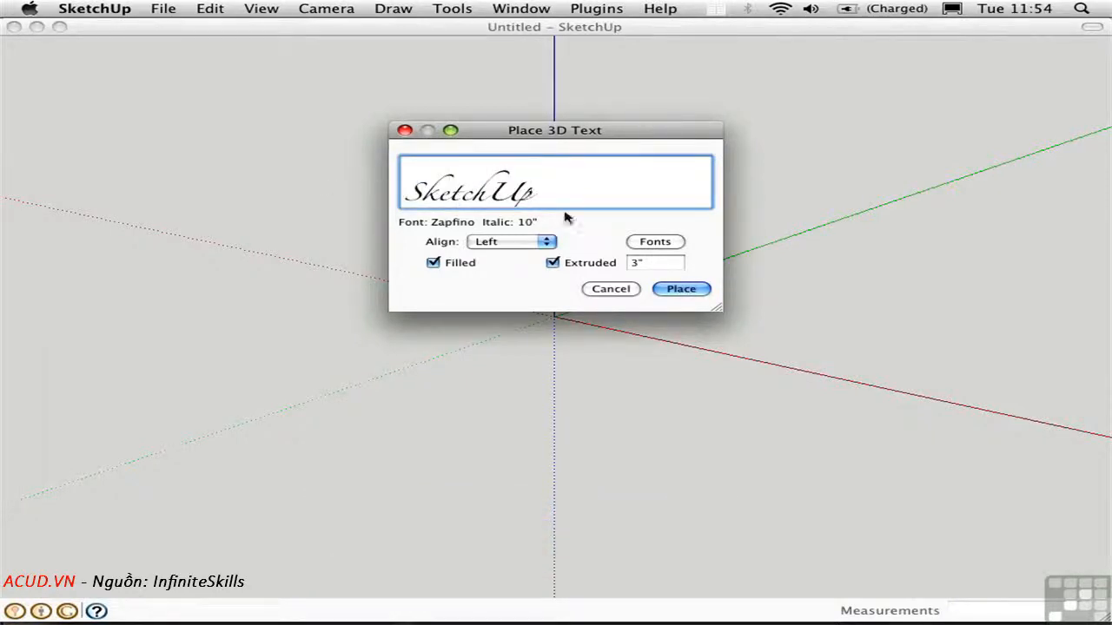
pyautogui.click(656, 245)
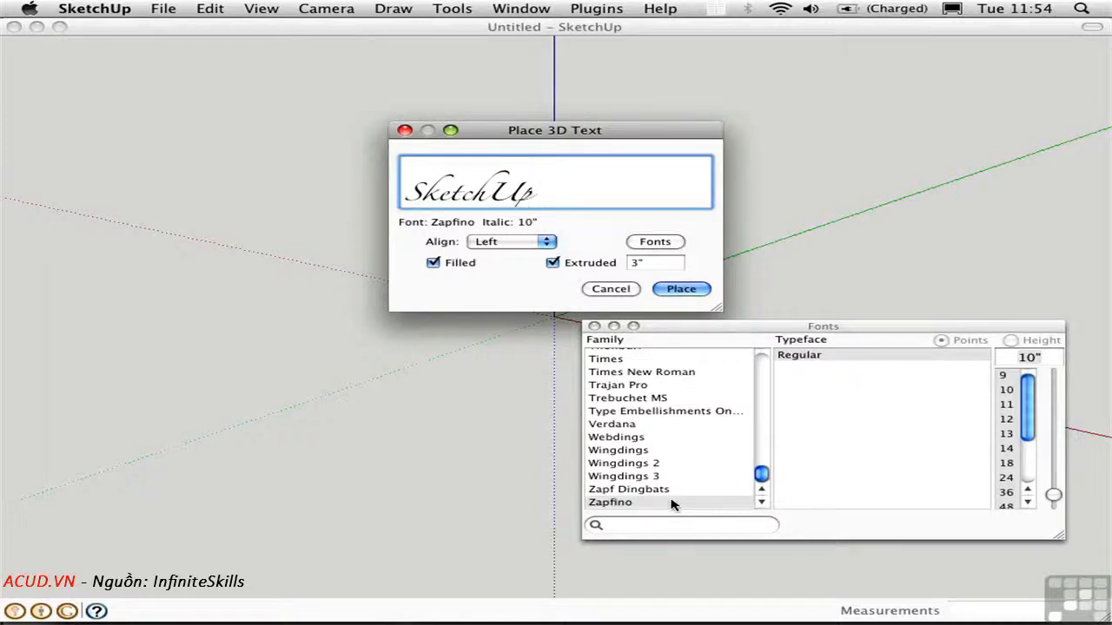
pyautogui.click(594, 327)
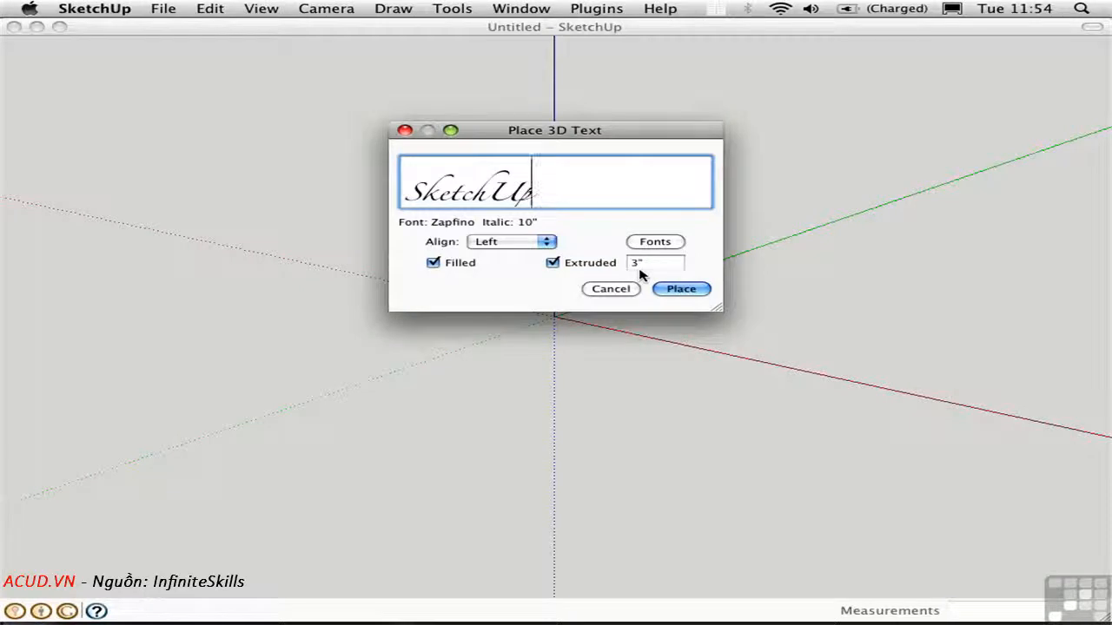
pyautogui.click(681, 290)
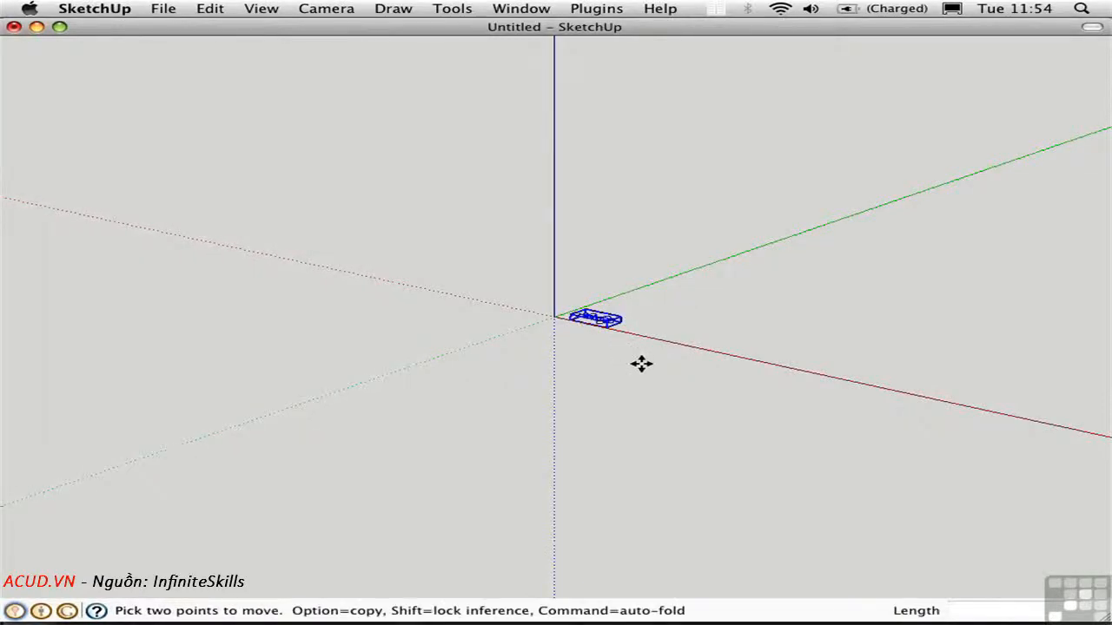
# - Flatten the 3D text along its thickness with the Scale tool
pyautogui.hotkey('shift', 'z')
pyautogui.moveTo(619, 327); pyautogui.dragTo(544, 295, button='middle')
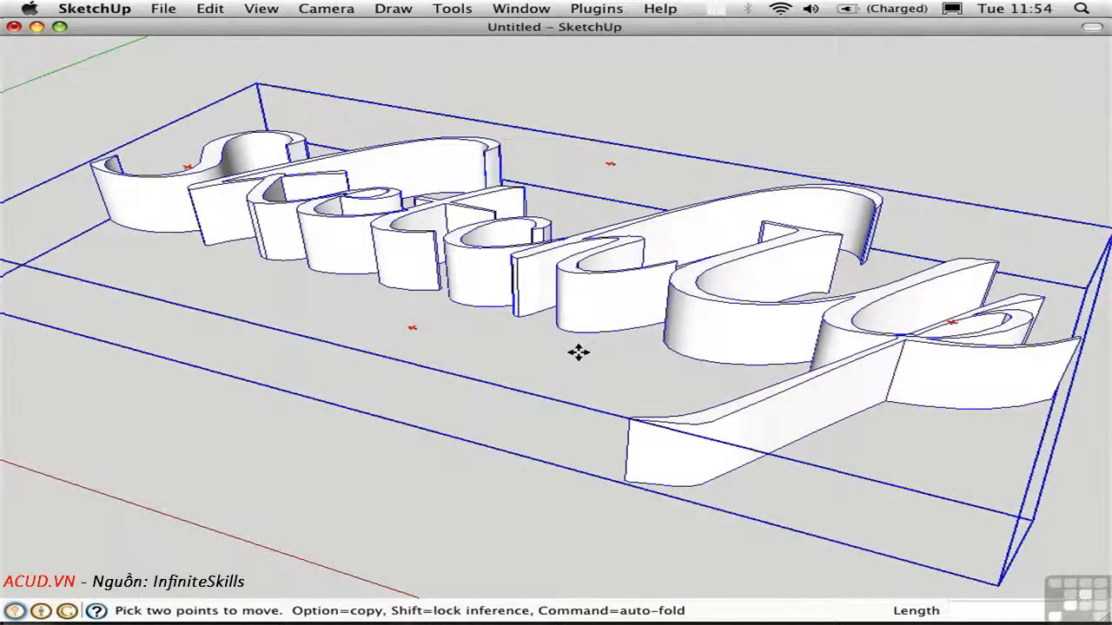
pyautogui.press('s')
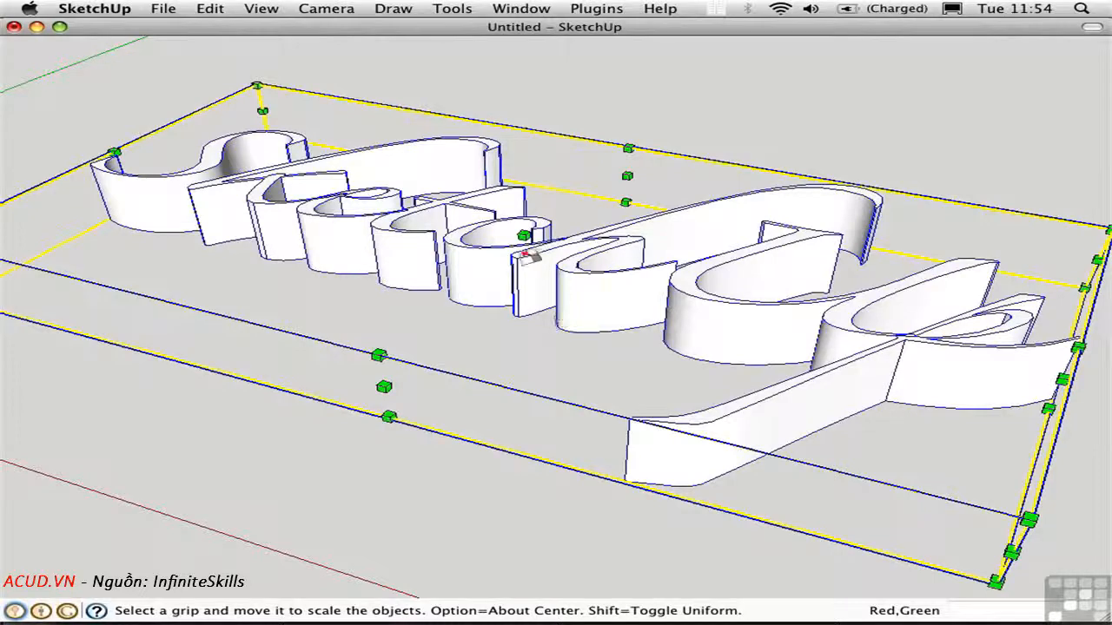
pyautogui.moveTo(525, 233); pyautogui.dragTo(521, 297)
pyautogui.moveTo(521, 297); pyautogui.dragTo(654, 413, button='middle')
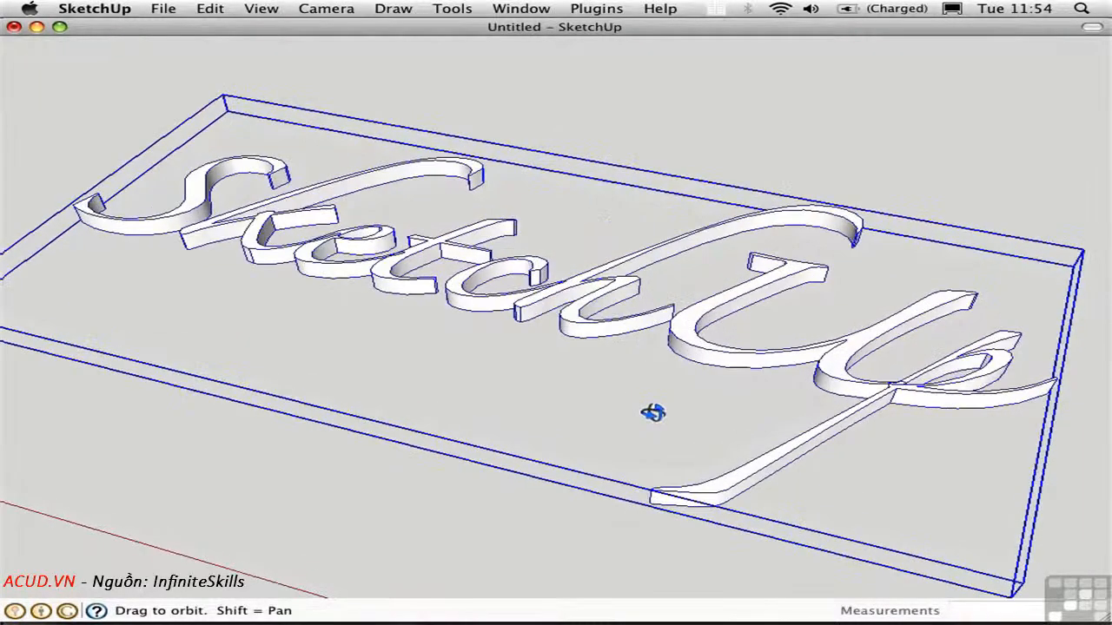
# - Open the text component for editing and move the connected "Up" letters about 2 1/16" away from "Sketch" along the red axis
pyautogui.press('space')
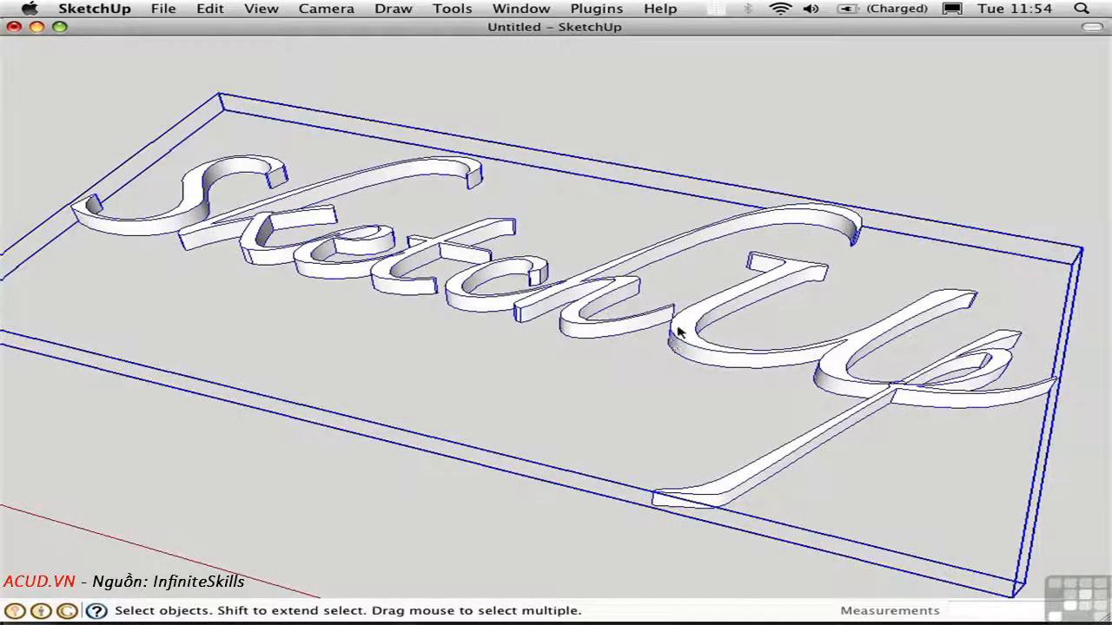
pyautogui.doubleClick(711, 362)
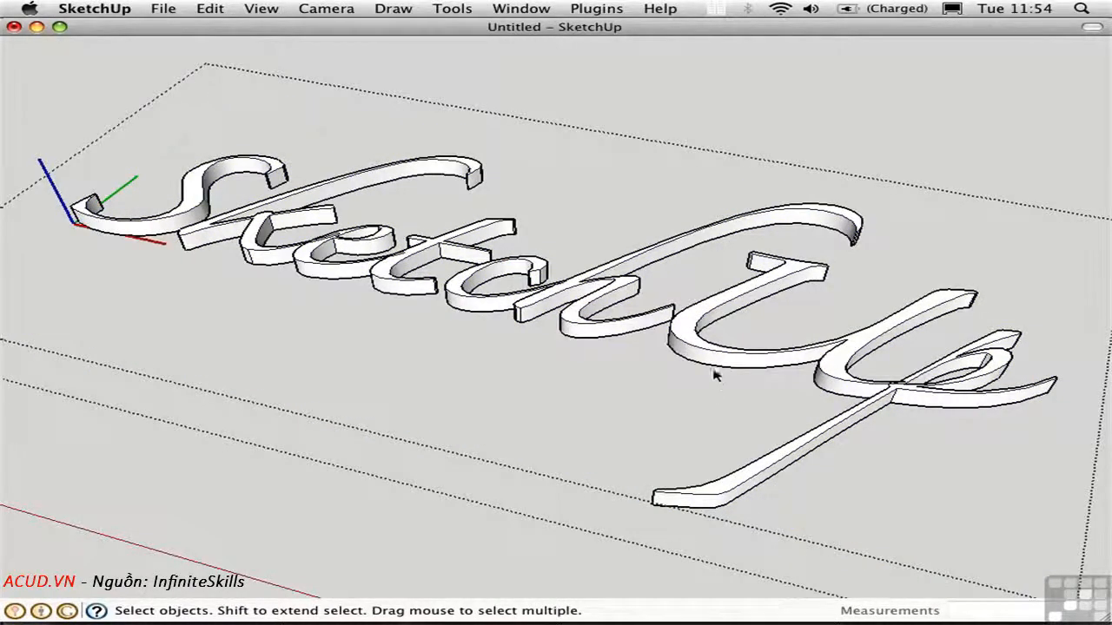
pyautogui.tripleClick(716, 365)
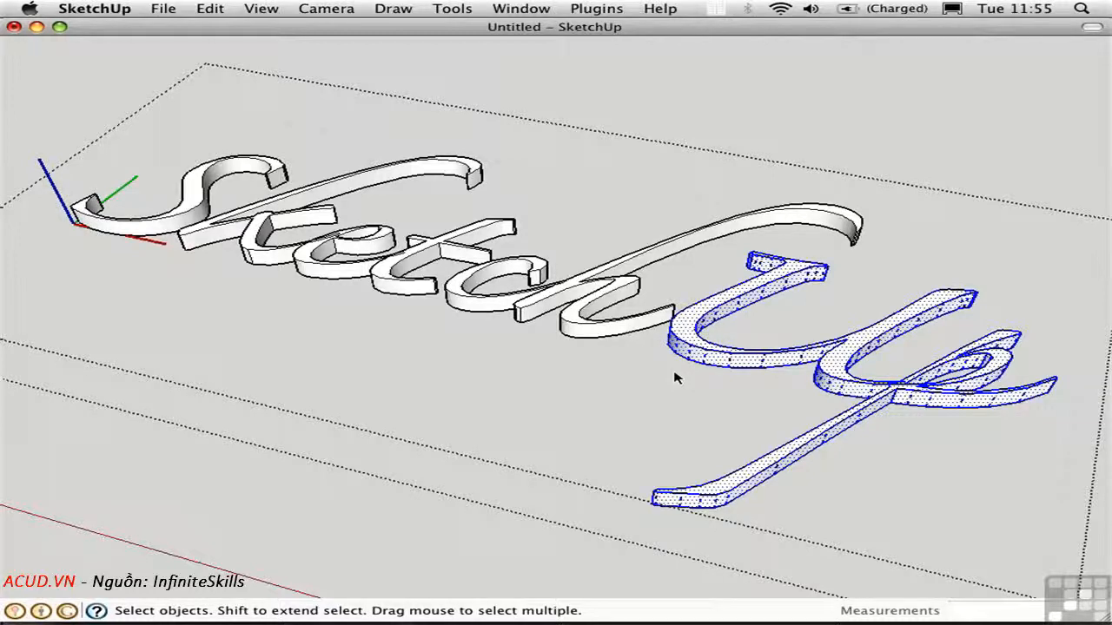
pyautogui.press('m')
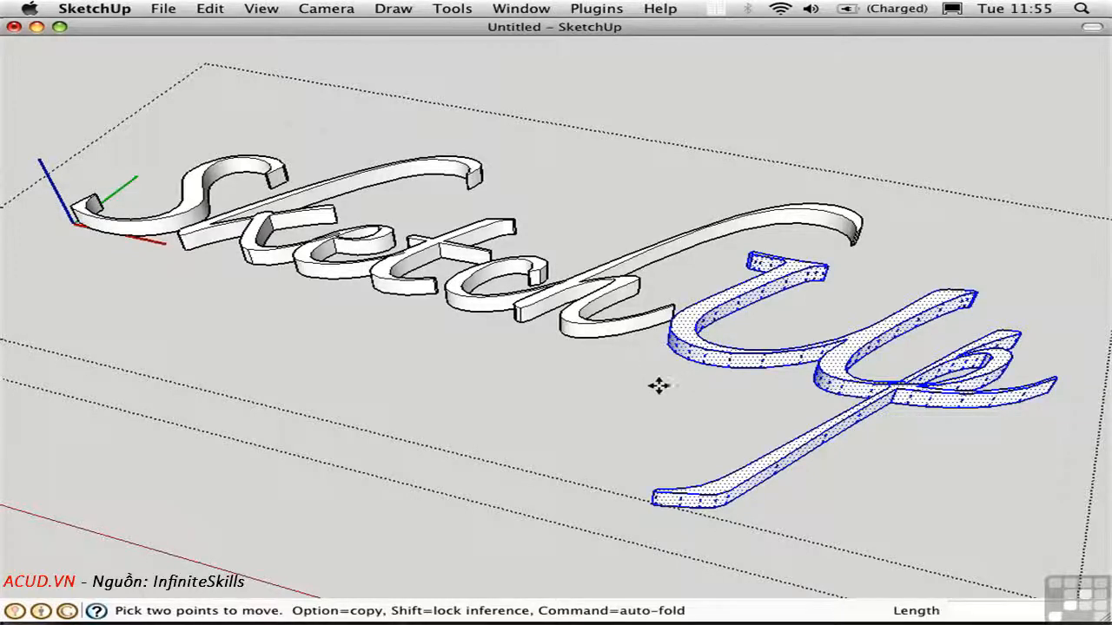
pyautogui.click(617, 402)
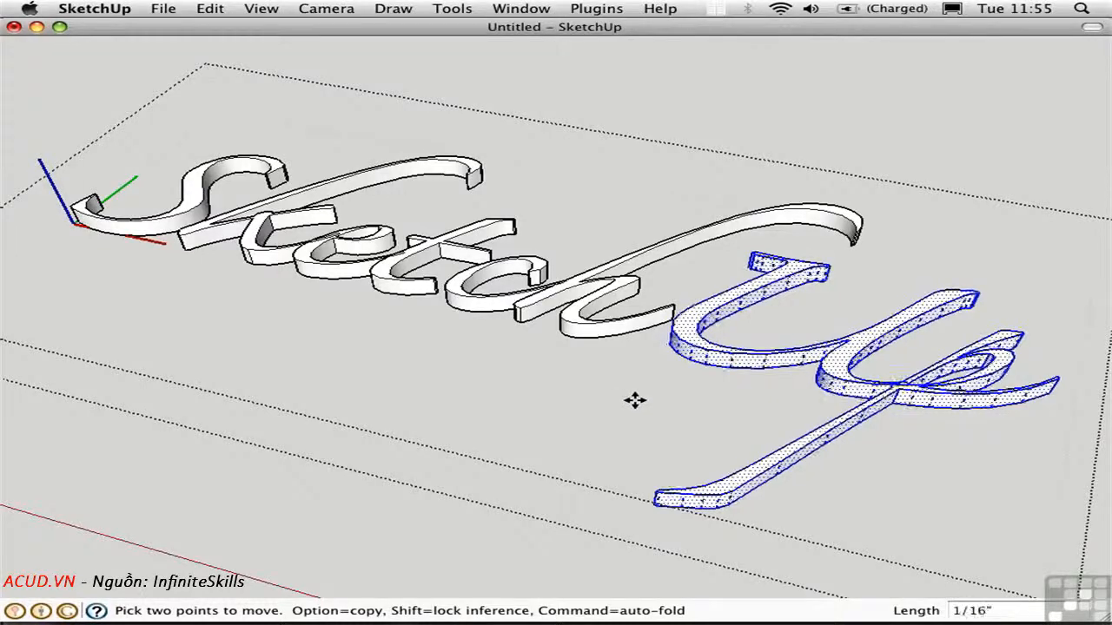
pyautogui.click(688, 412)
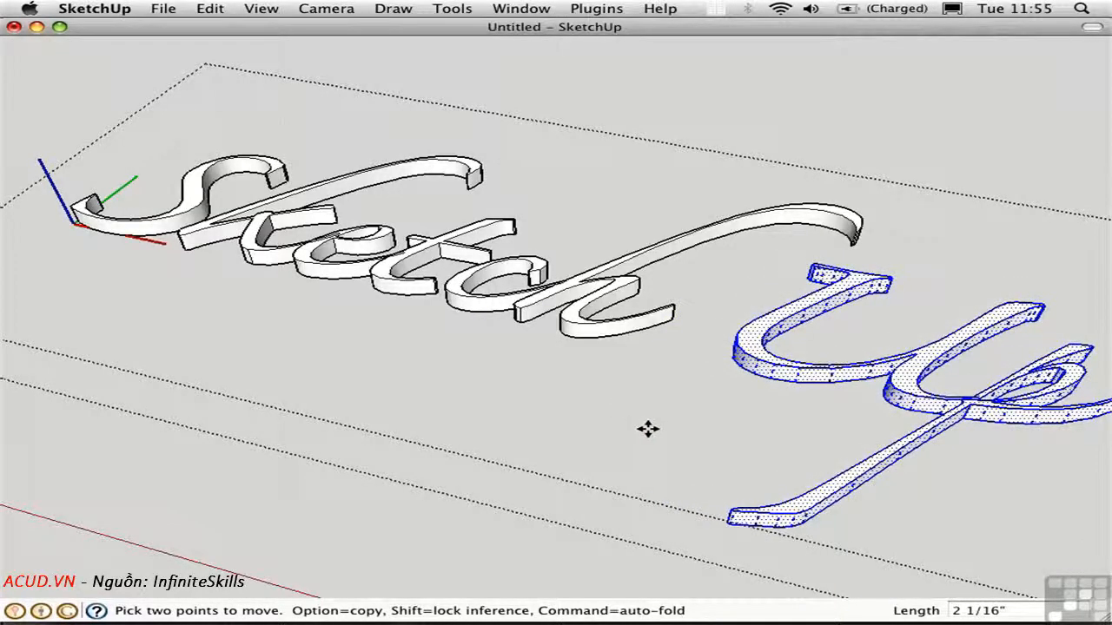
pyautogui.moveTo(577, 374); pyautogui.dragTo(569, 352, button='middle')
pyautogui.press('super+shift+w')
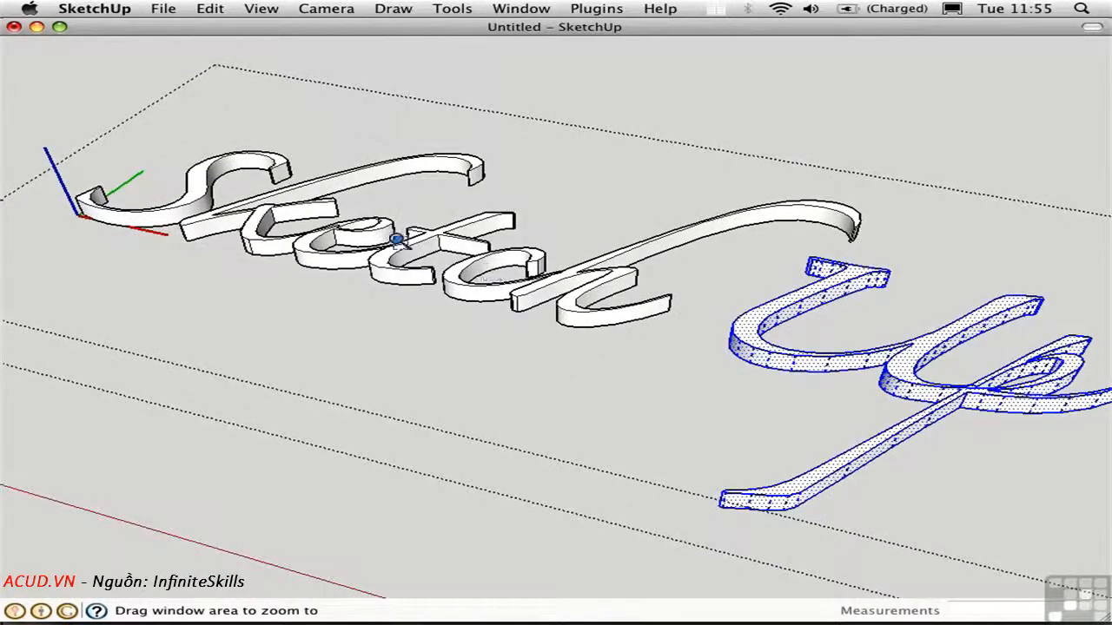
pyautogui.moveTo(396, 237); pyautogui.dragTo(577, 326)
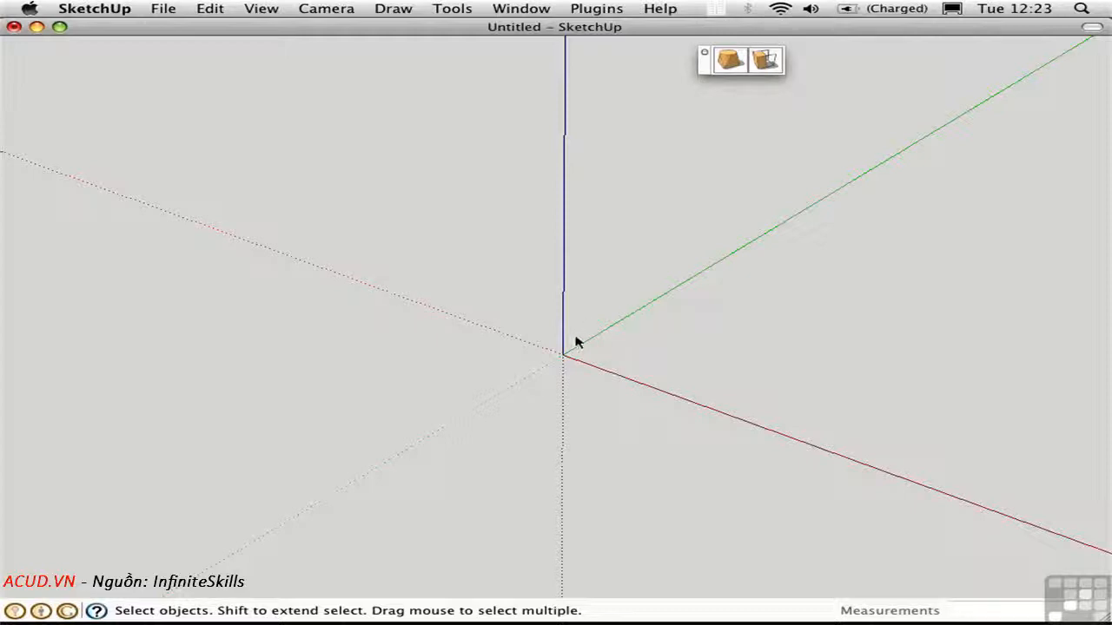
# - Draw a 24-sided circle on the ground centred on the origin, with a radius of about 4' 4 3/4"
pyautogui.press('c')
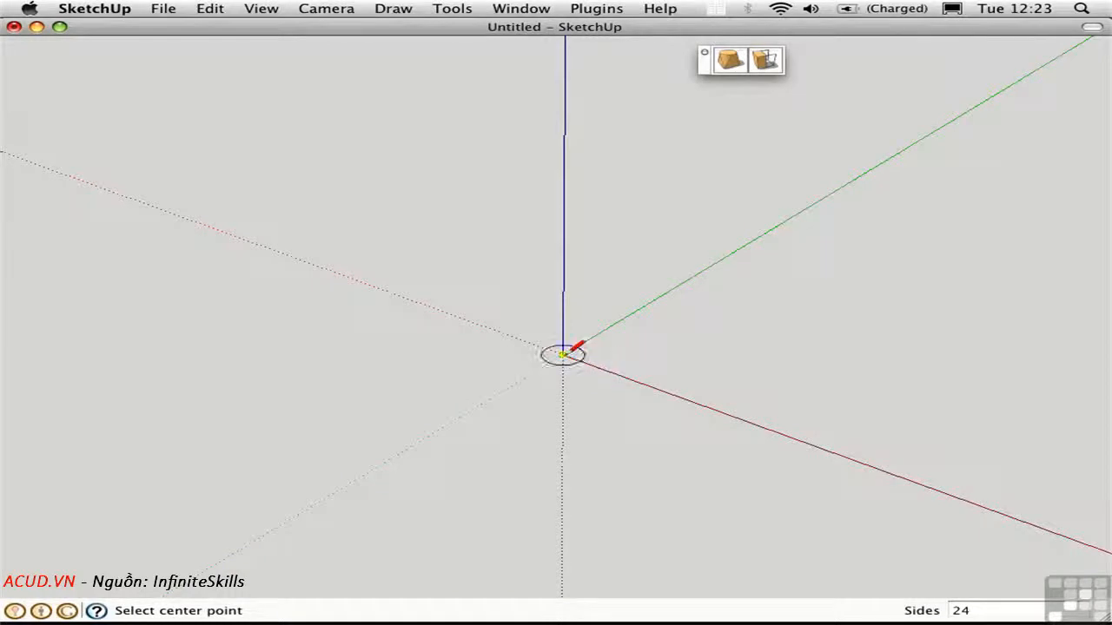
pyautogui.click(563, 355)
pyautogui.click(646, 368)
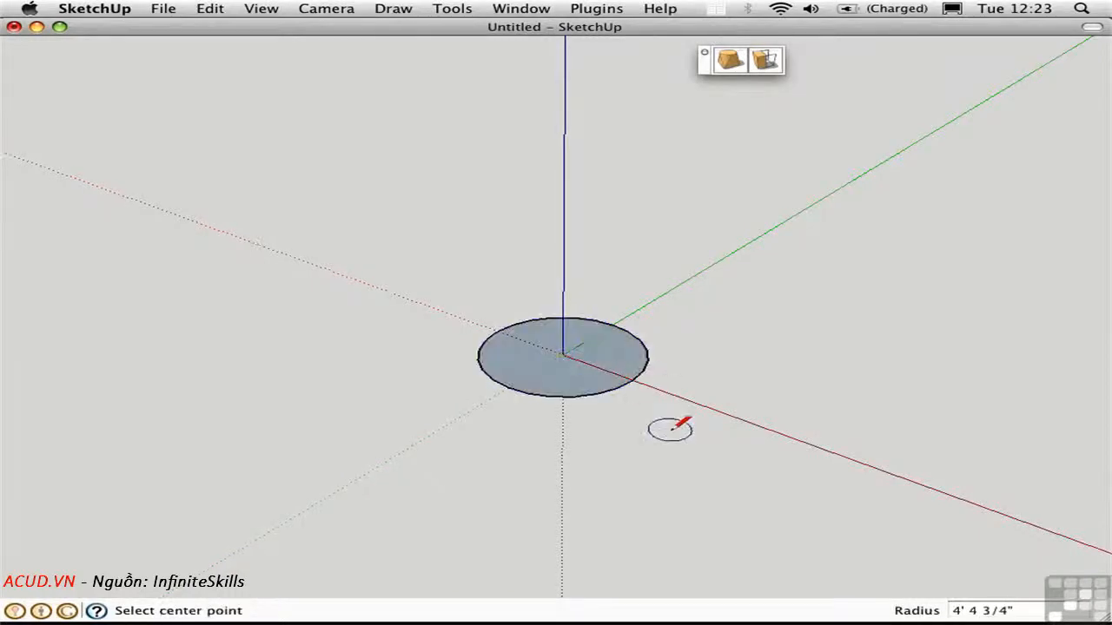
# - Draw a horizontal four-sided polygon centred on the blue axis above the circle, with a radius of about 4' 4 3/4"
pyautogui.moveTo(673, 428)
pyautogui.mouseDown(button='middle')
pyautogui.moveTo(677, 377)
pyautogui.moveTo(669, 415)
pyautogui.mouseUp(button='middle')
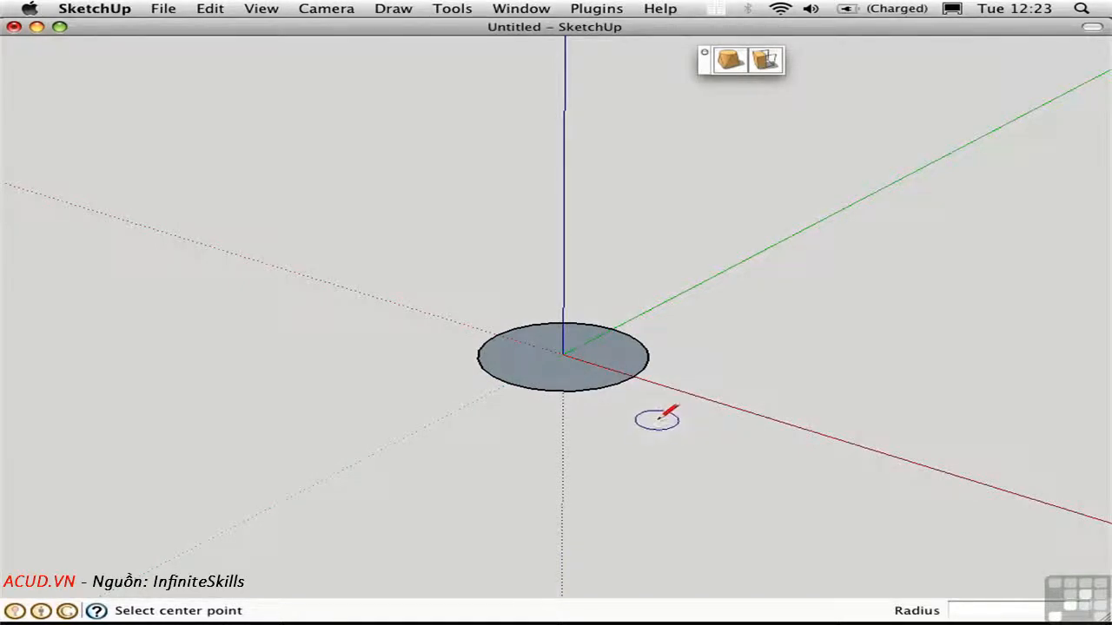
pyautogui.hotkey('shift', 'p')
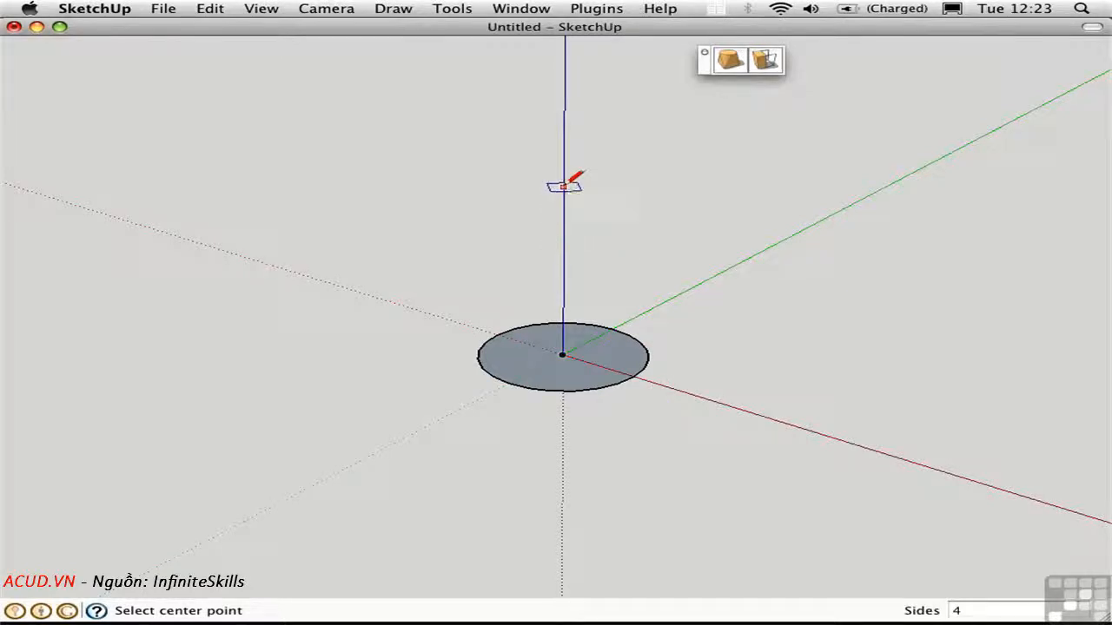
pyautogui.click(563, 186)
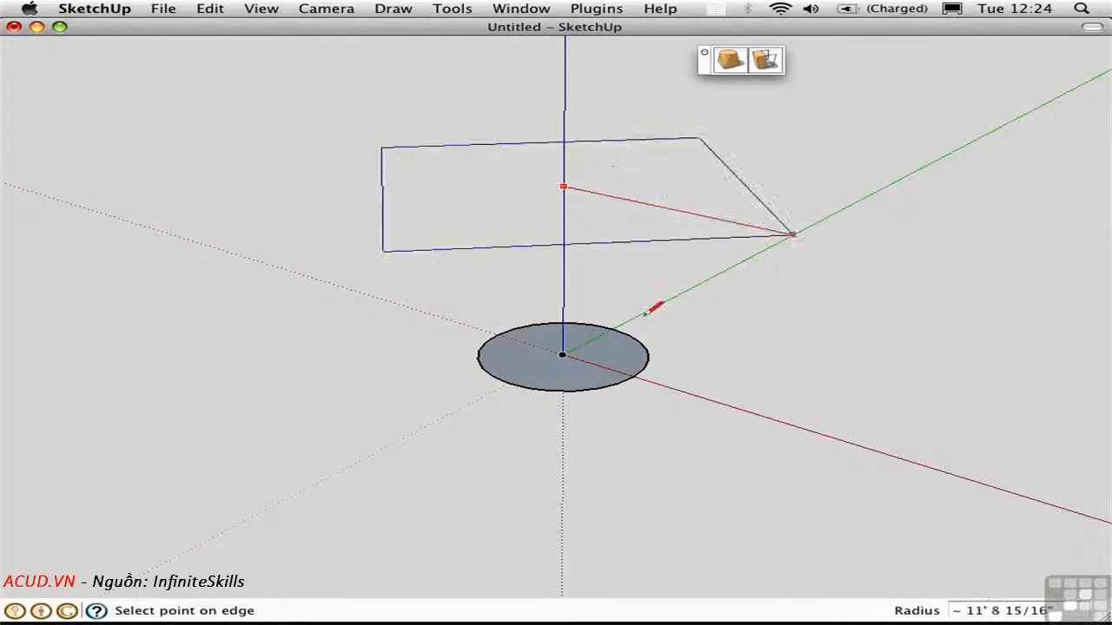
pyautogui.click(647, 369)
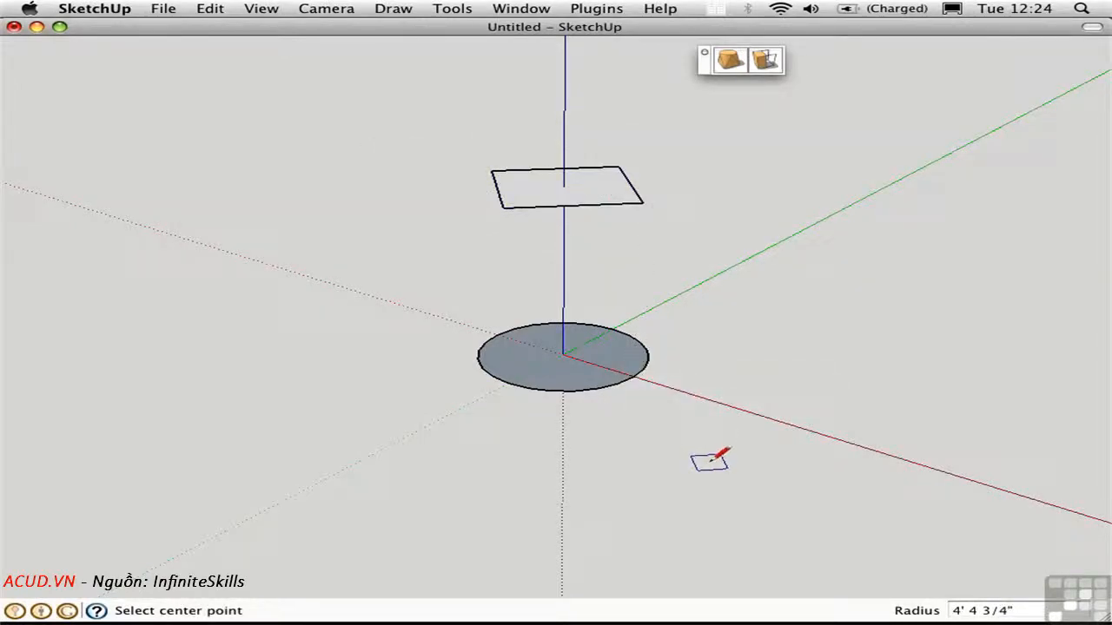
# - Select the outlines of the square and the circle and connect them with faces using the skinning plugin
pyautogui.press('space')
pyautogui.moveTo(700, 318); pyautogui.dragTo(689, 350, button='middle')
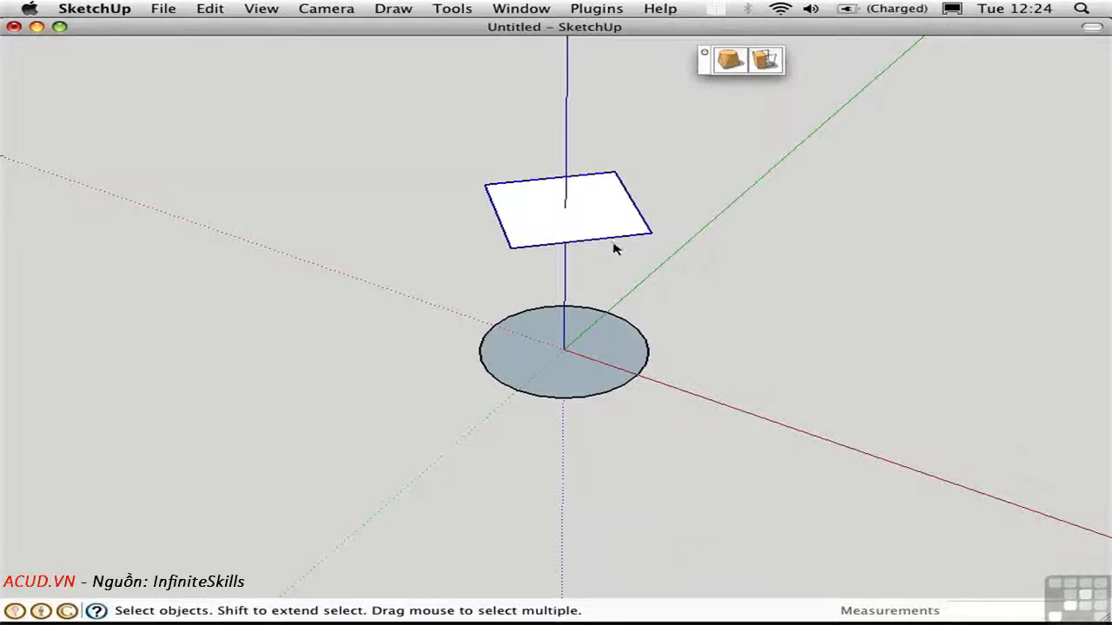
pyautogui.keyDown('shift'); pyautogui.click(651, 356); pyautogui.keyUp('shift')
pyautogui.click(731, 62)
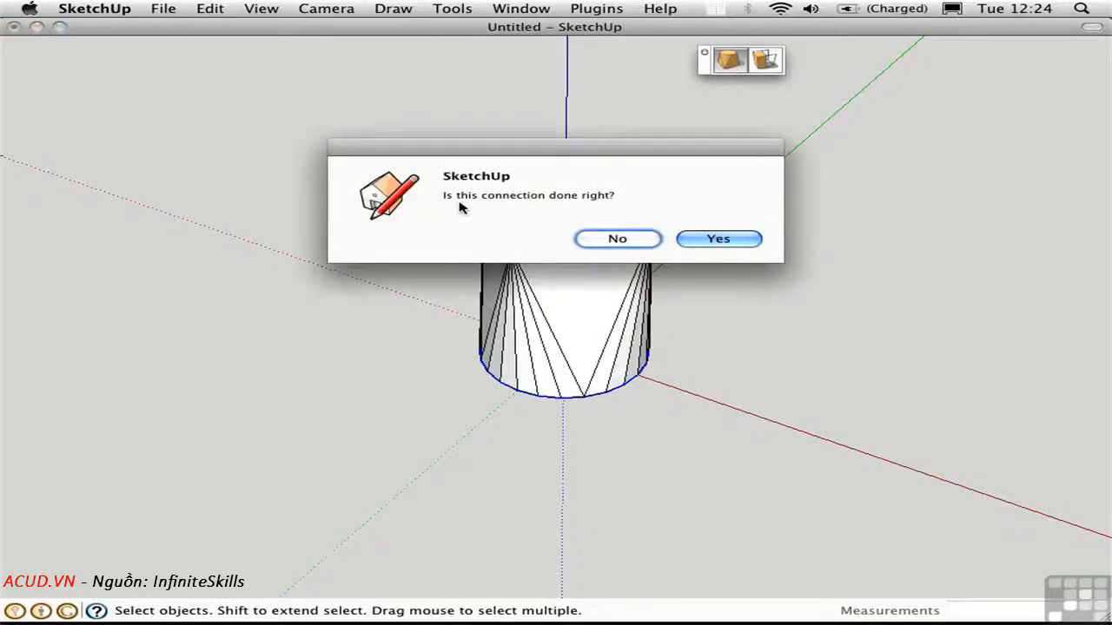
pyautogui.moveTo(540, 148); pyautogui.dragTo(267, 40)
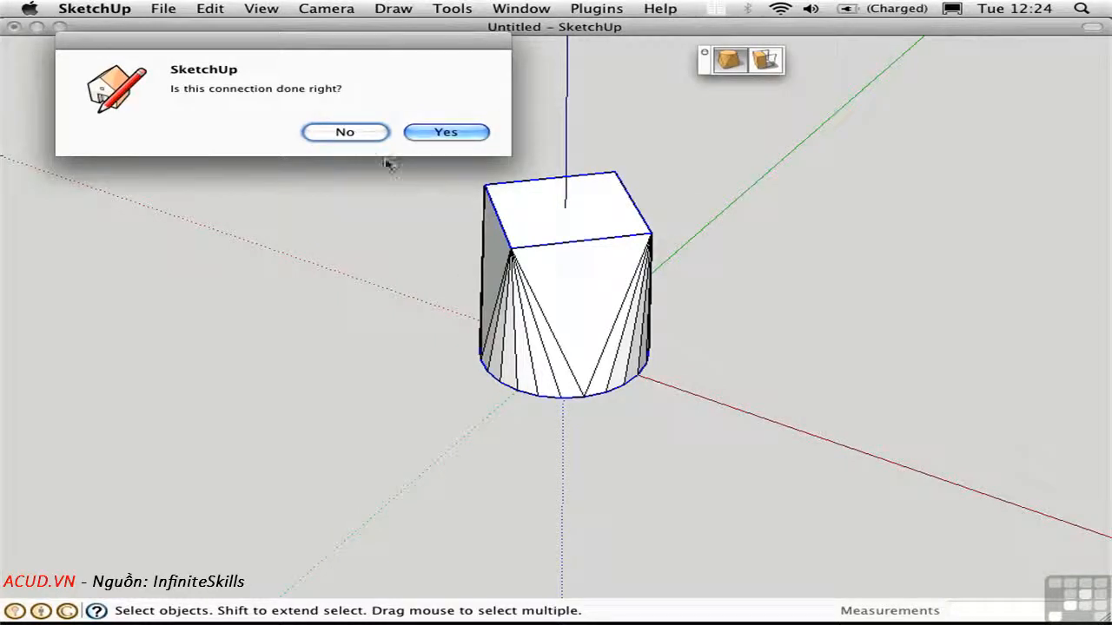
# - Reject the plugin's first two proposed connections and have it try to fix each one
pyautogui.click(344, 135)
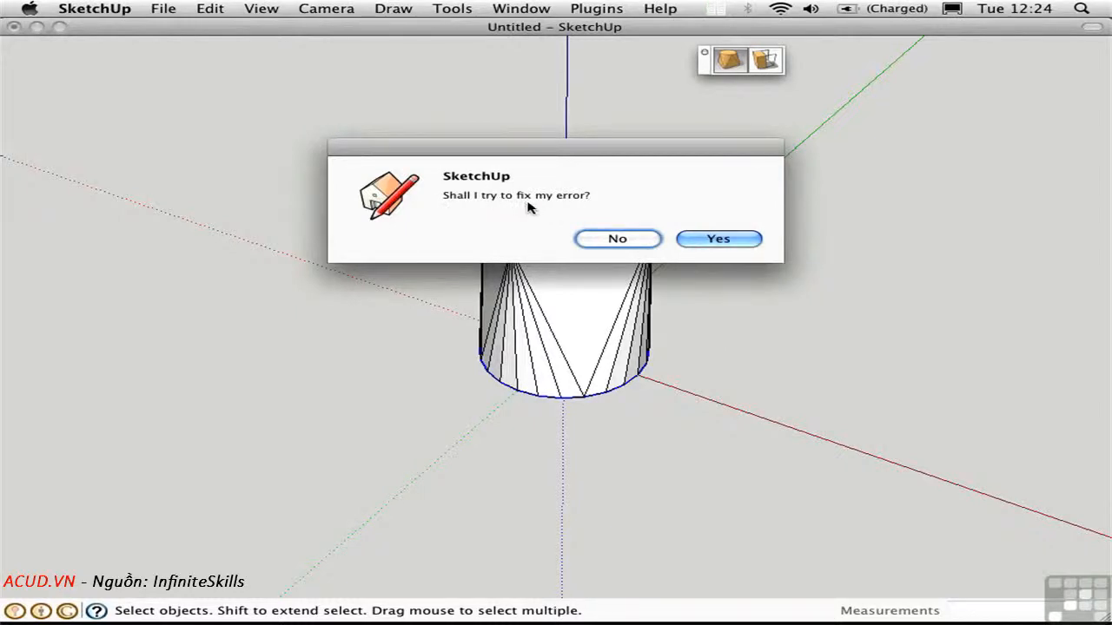
pyautogui.click(724, 244)
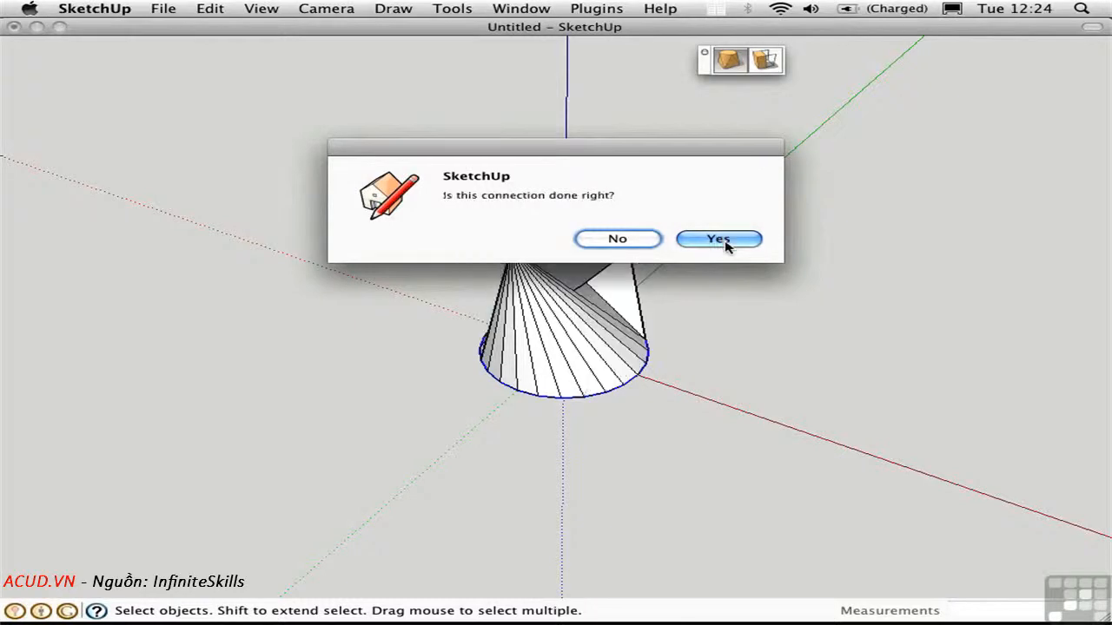
pyautogui.moveTo(513, 148); pyautogui.dragTo(303, 43)
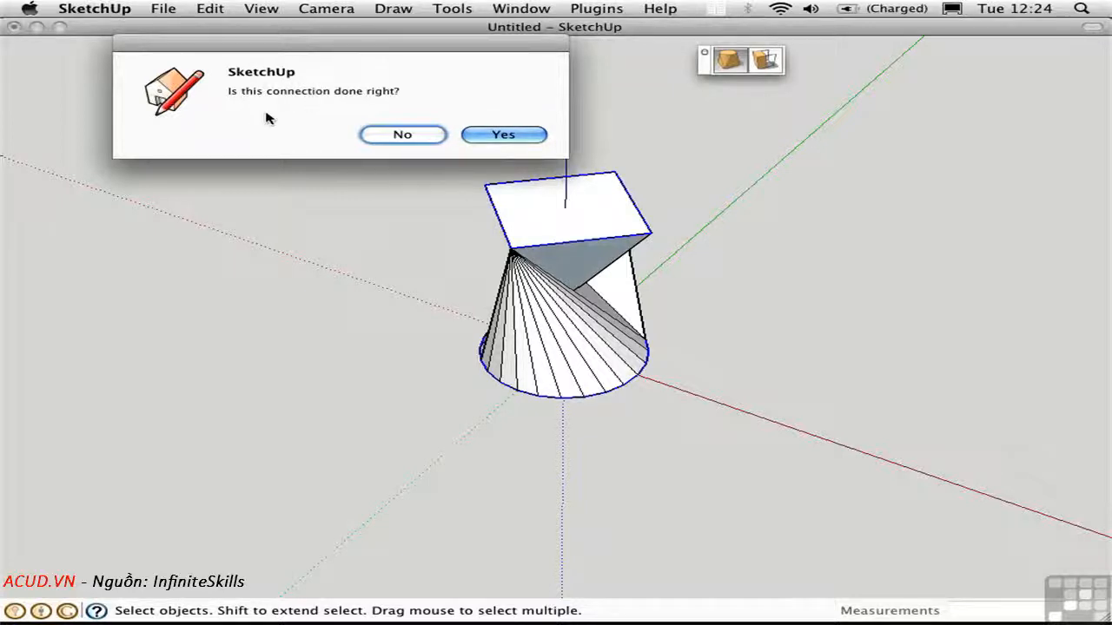
pyautogui.click(402, 134)
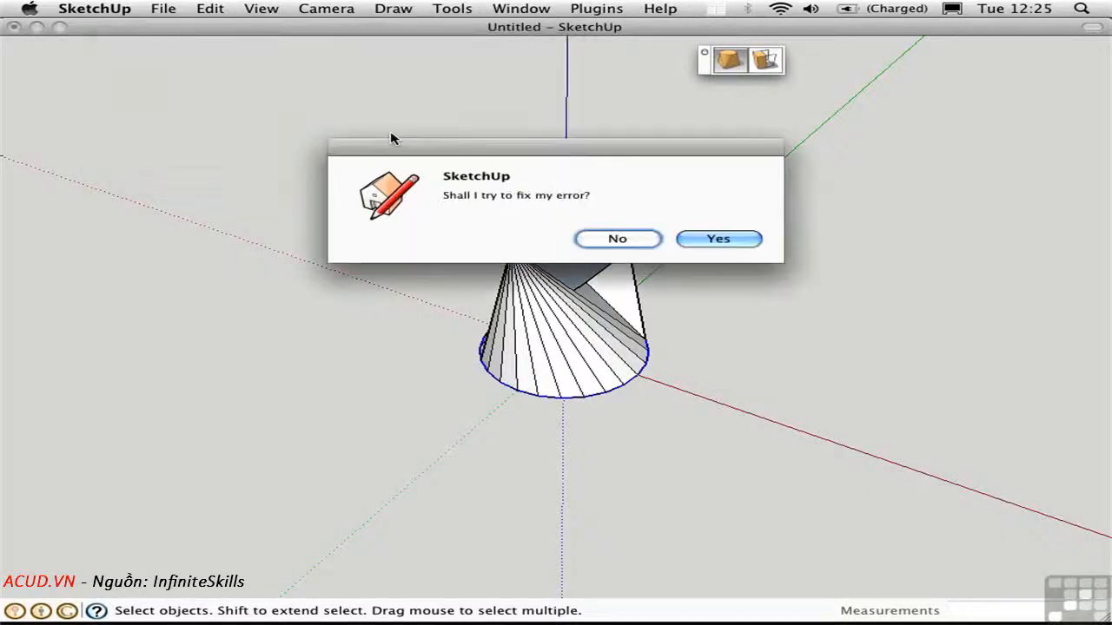
pyautogui.click(719, 240)
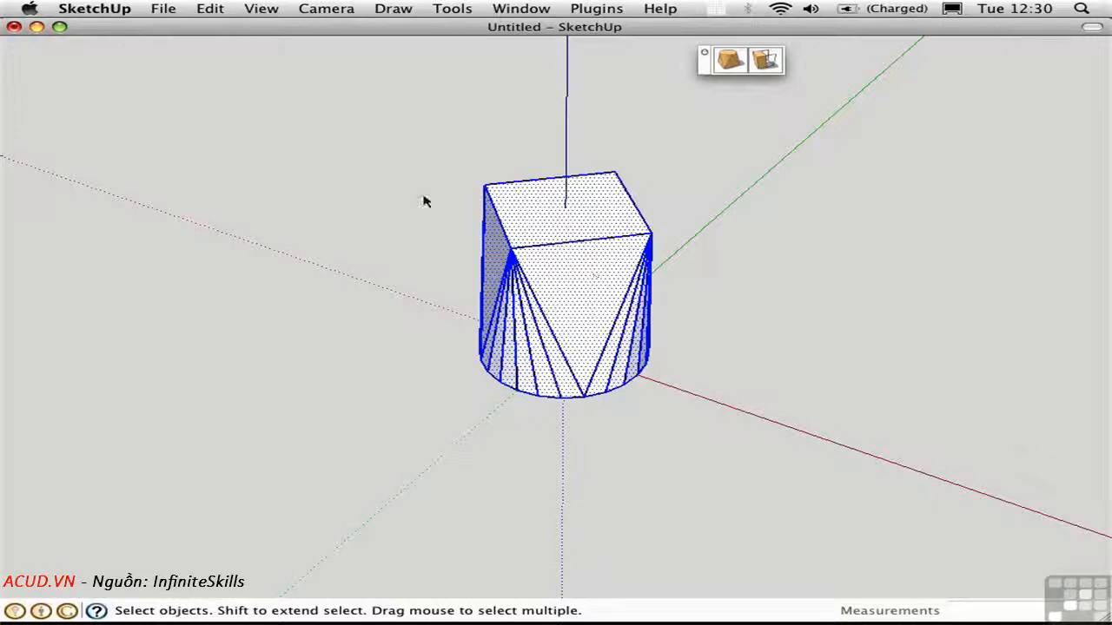
# - Stretch the whole circle-to-square form upward along the blue axis with the Scale tool to make a tall tower
pyautogui.press('z')
pyautogui.moveTo(526, 134); pyautogui.dragTo(518, 560)
pyautogui.moveTo(472, 289); pyautogui.dragTo(475, 417)
pyautogui.keyDown('shift'); pyautogui.moveTo(499, 263); pyautogui.dragTo(494, 449, button='middle'); pyautogui.keyUp('shift')
pyautogui.press('s')
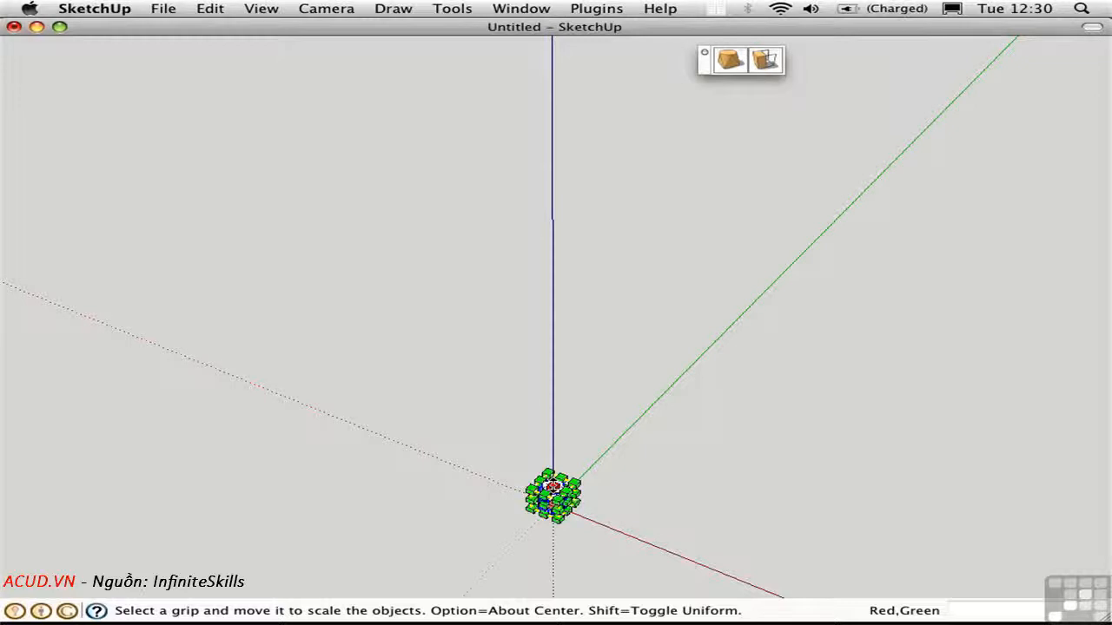
pyautogui.moveTo(553, 487); pyautogui.dragTo(537, 69)
pyautogui.press('space')
pyautogui.click(394, 222)
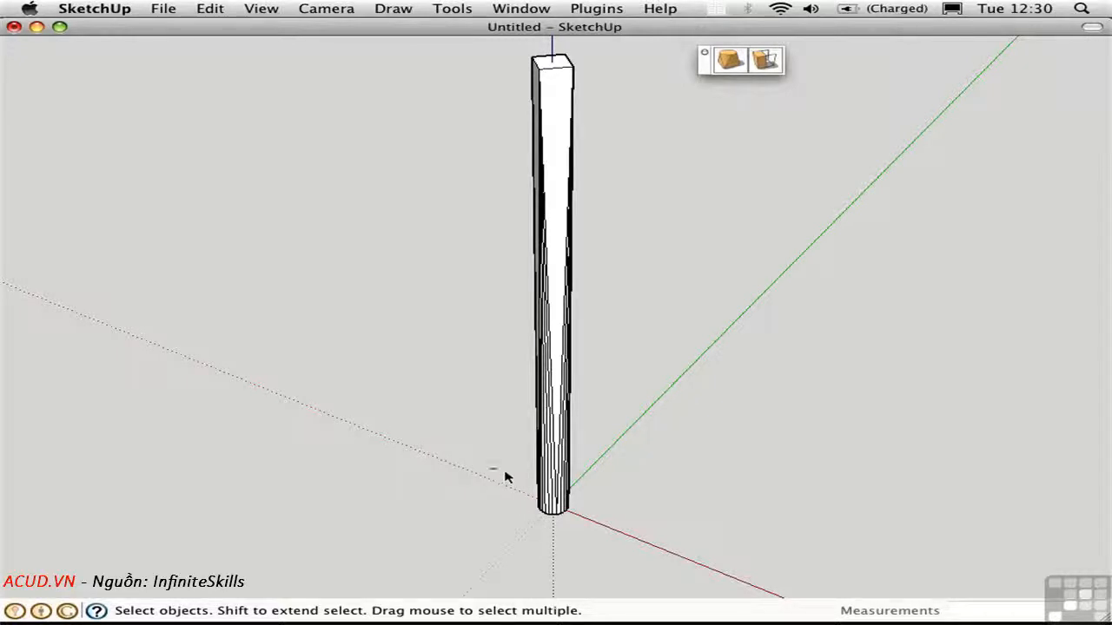
# - Select the tower's circular base and scale it uniformly about its centre to 0.50
pyautogui.moveTo(491, 466); pyautogui.dragTo(638, 569)
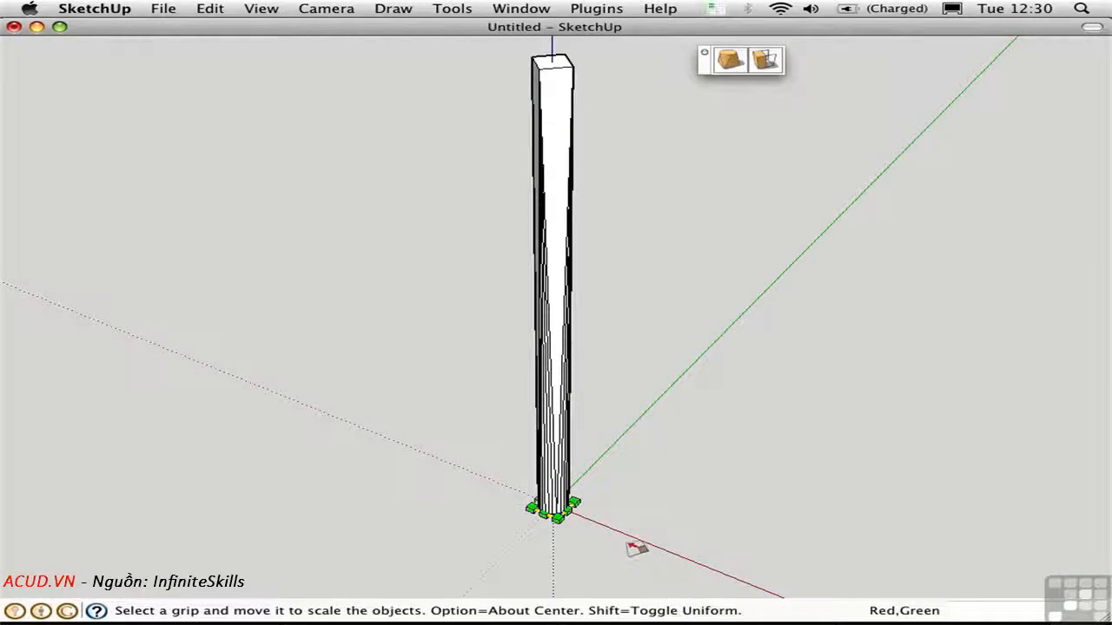
pyautogui.moveTo(599, 551); pyautogui.dragTo(620, 218, button='middle')
pyautogui.moveTo(598, 455); pyautogui.dragTo(601, 266, button='middle')
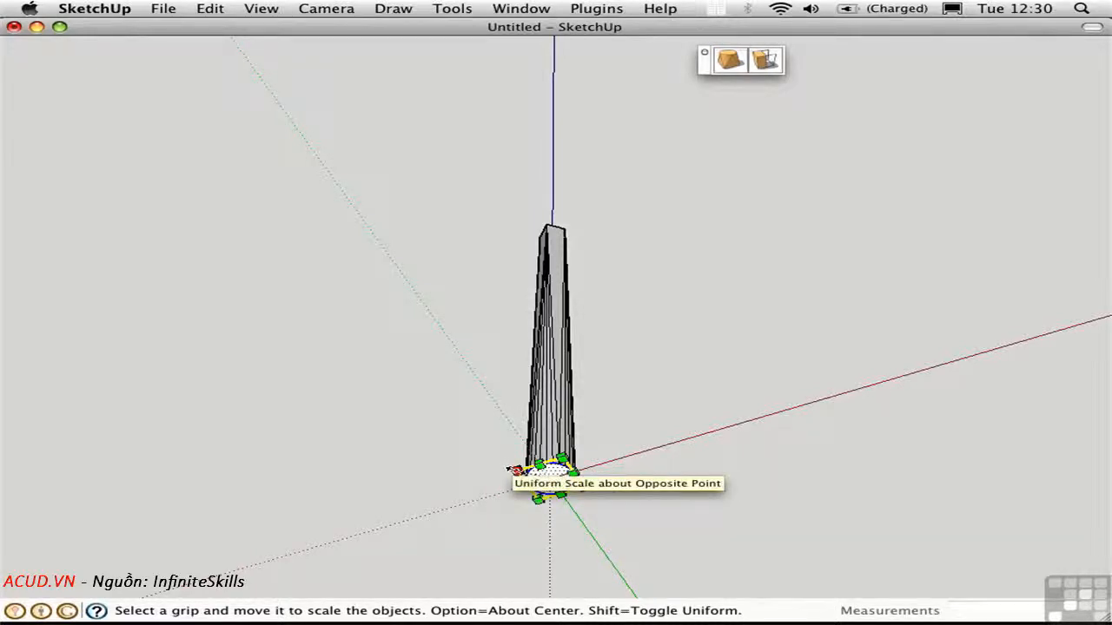
pyautogui.moveTo(515, 470)
pyautogui.keyDown('alt'); pyautogui.mouseDown()
pyautogui.moveTo(467, 457)
pyautogui.moveTo(531, 475)
pyautogui.mouseUp(); pyautogui.keyUp('alt')
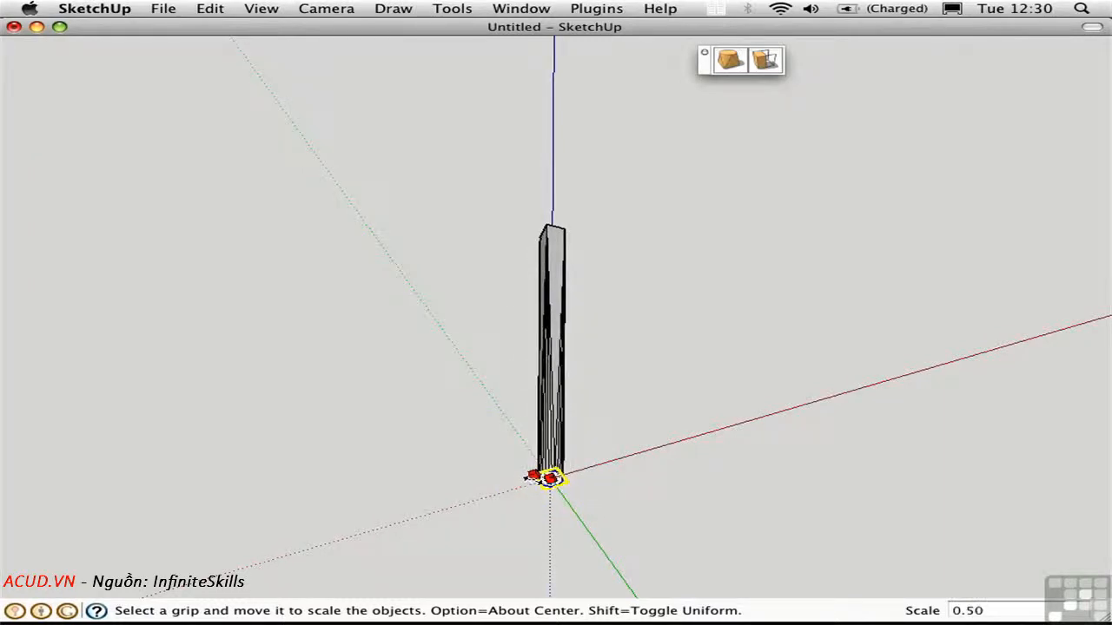
pyautogui.press('space')
pyautogui.moveTo(446, 182); pyautogui.dragTo(473, 471, button='middle')
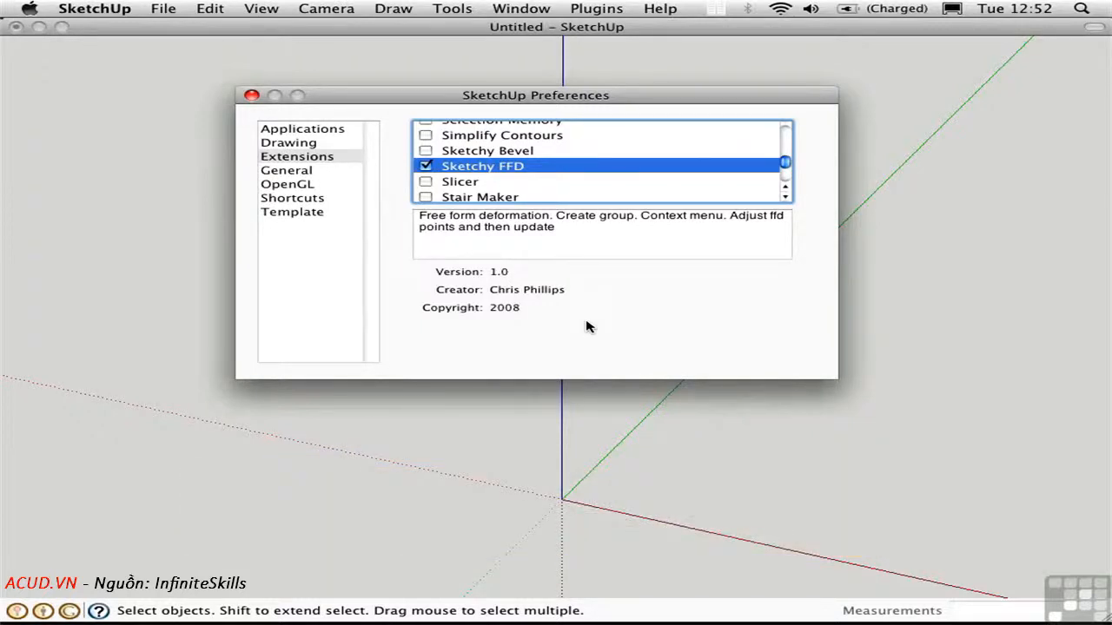
# - Close the preferences and draw a ground square about 104' 7" per side between the red and green axes
pyautogui.click(251, 95)
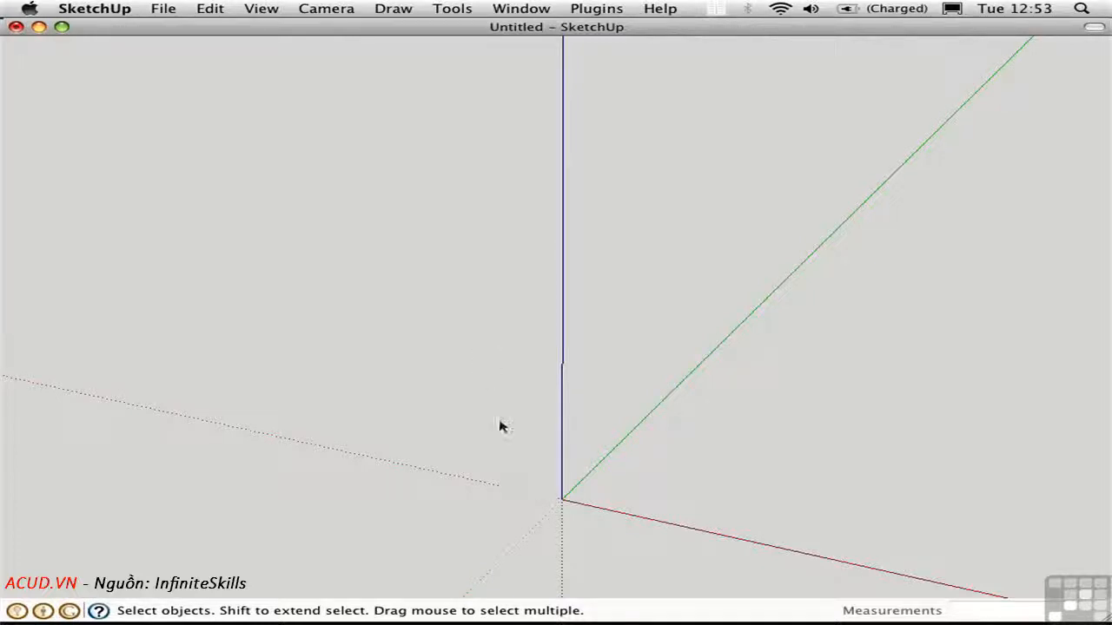
pyautogui.press('r')
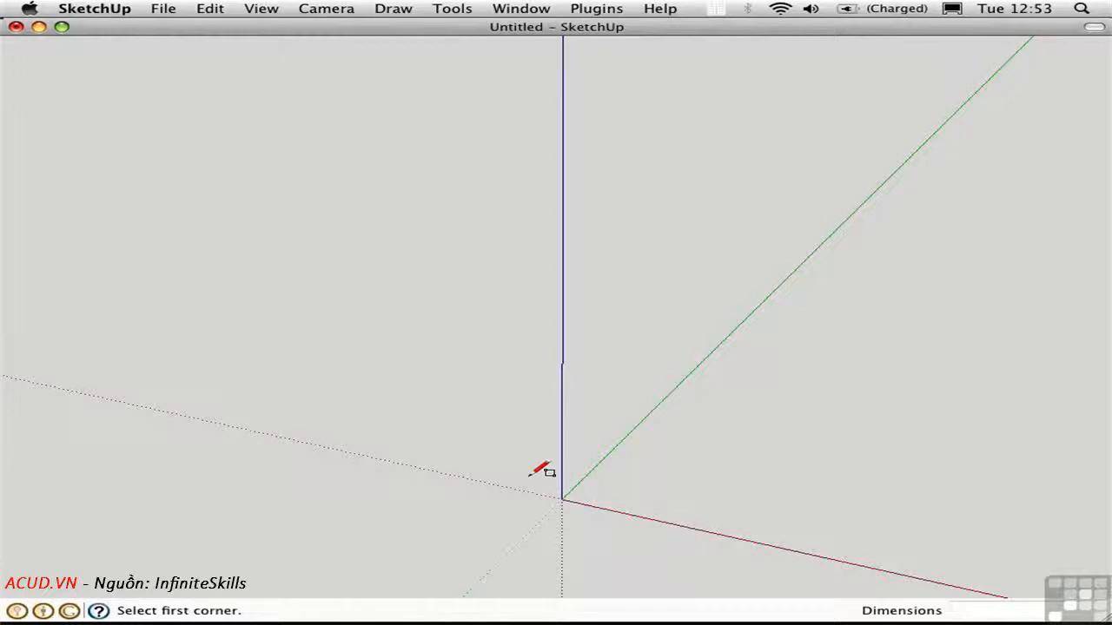
pyautogui.click(672, 438)
pyautogui.click(748, 505)
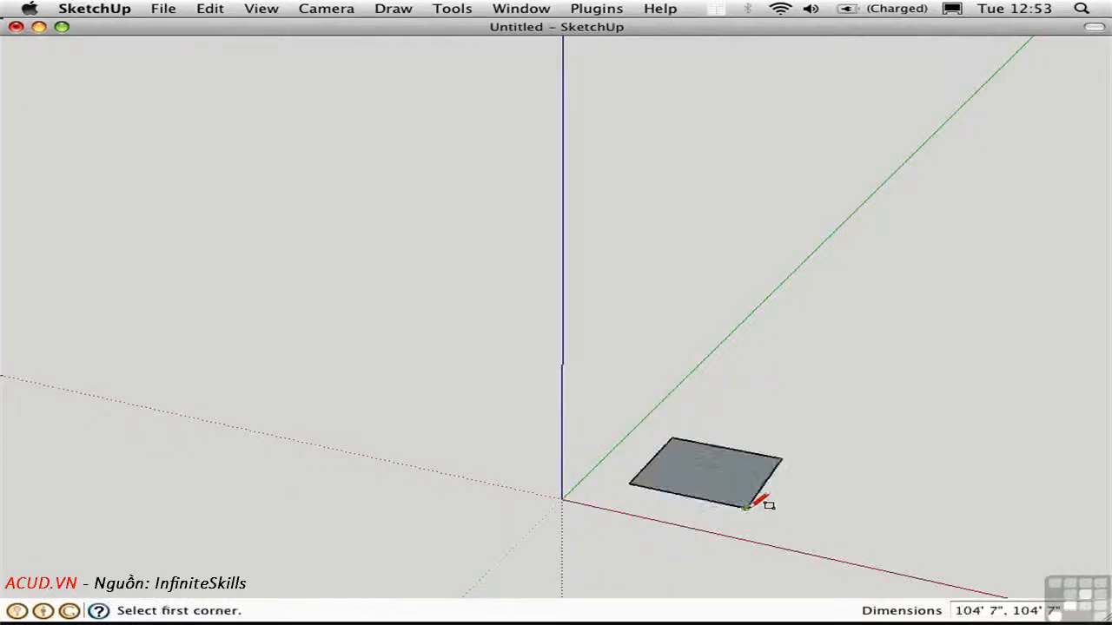
# - Select the square and move it along the ground until it is roughly centred on the origin
pyautogui.press('space')
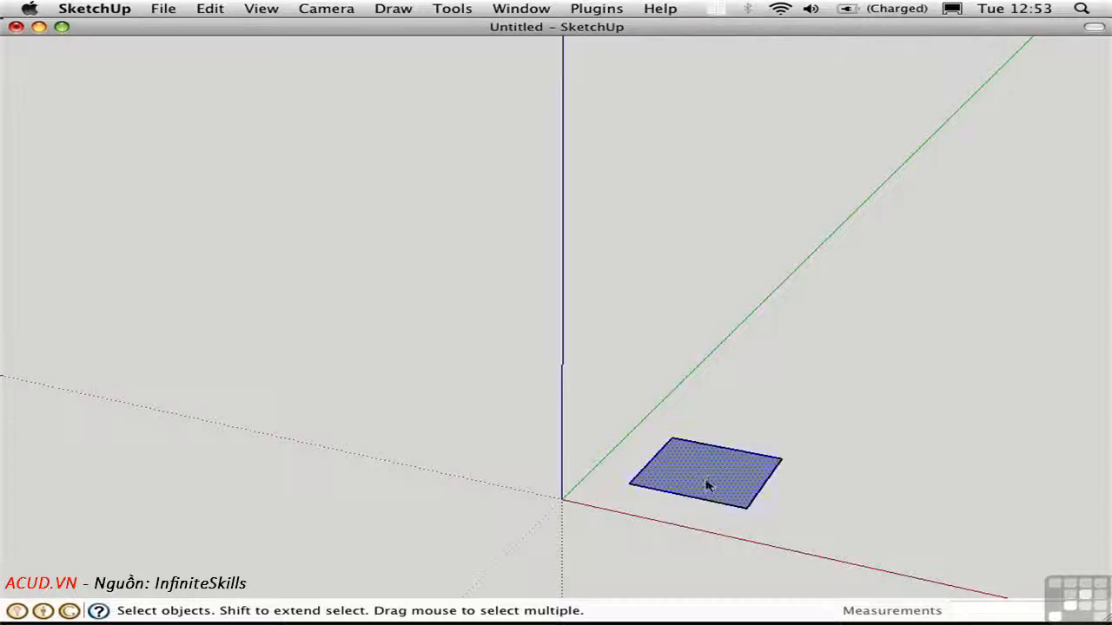
pyautogui.press('m')
pyautogui.click(687, 496)
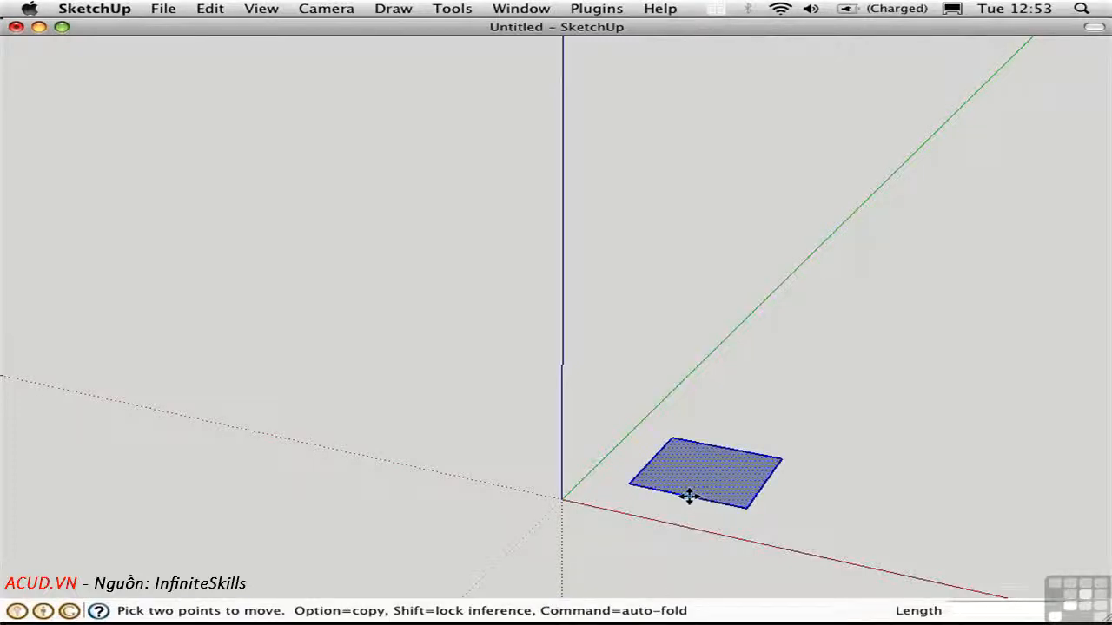
pyautogui.click(565, 500)
pyautogui.click(643, 488)
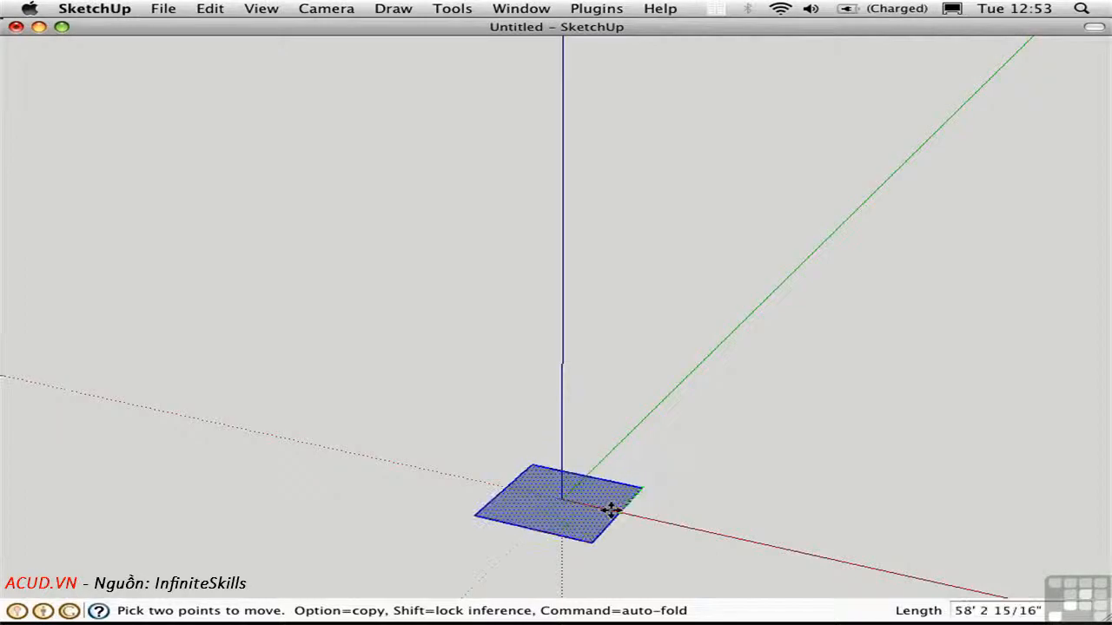
# - Pull the square up about 59' into a box and delete its top face
pyautogui.press('p')
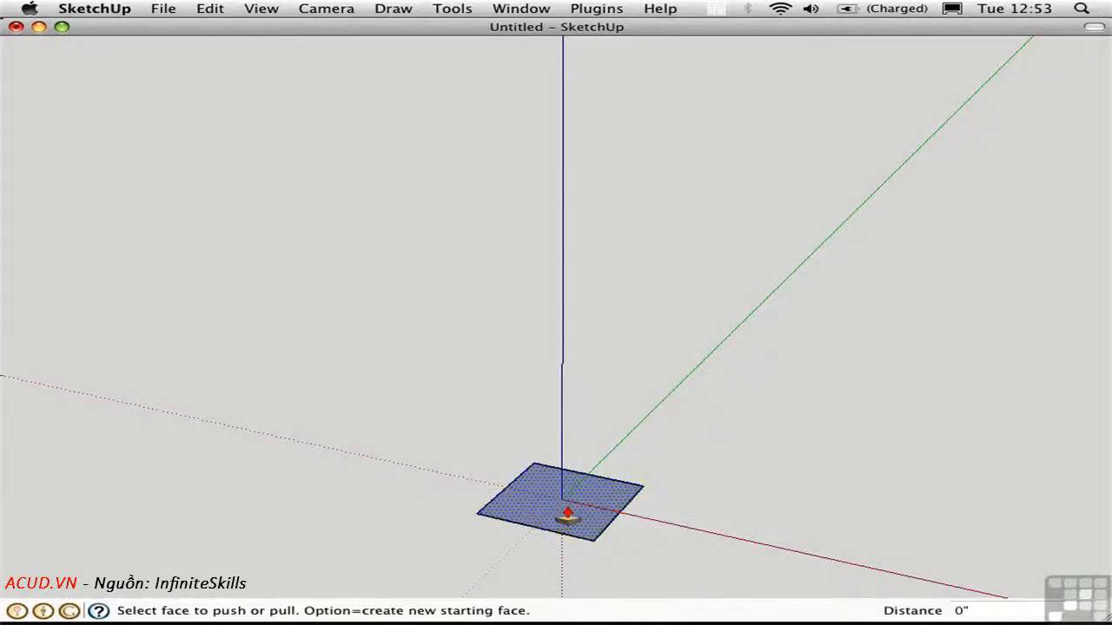
pyautogui.click(566, 516)
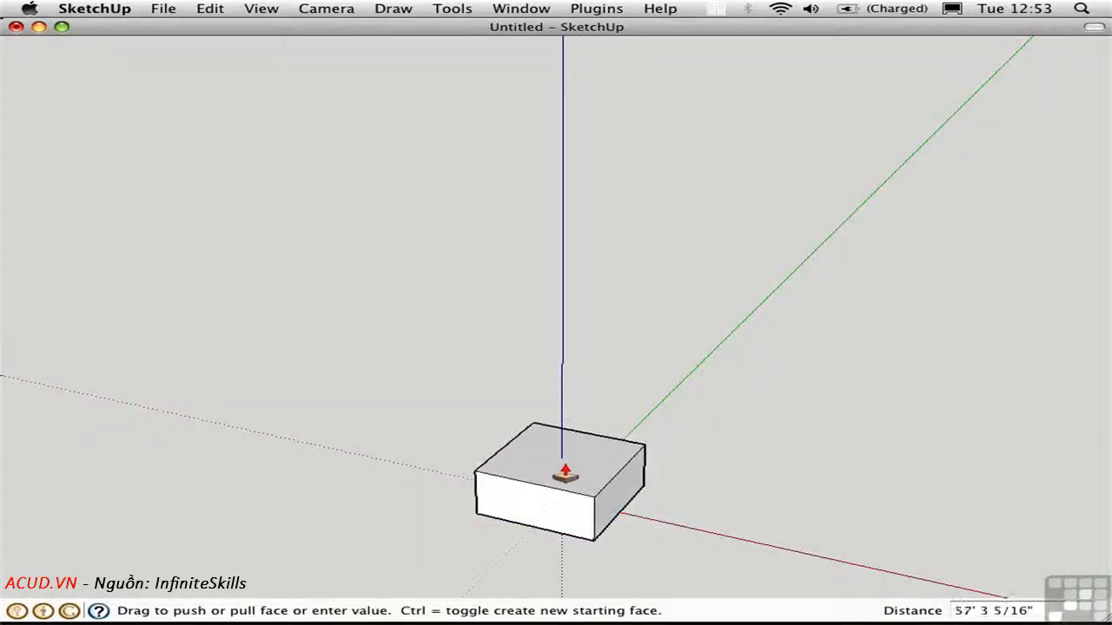
pyautogui.click(565, 474)
pyautogui.press('space')
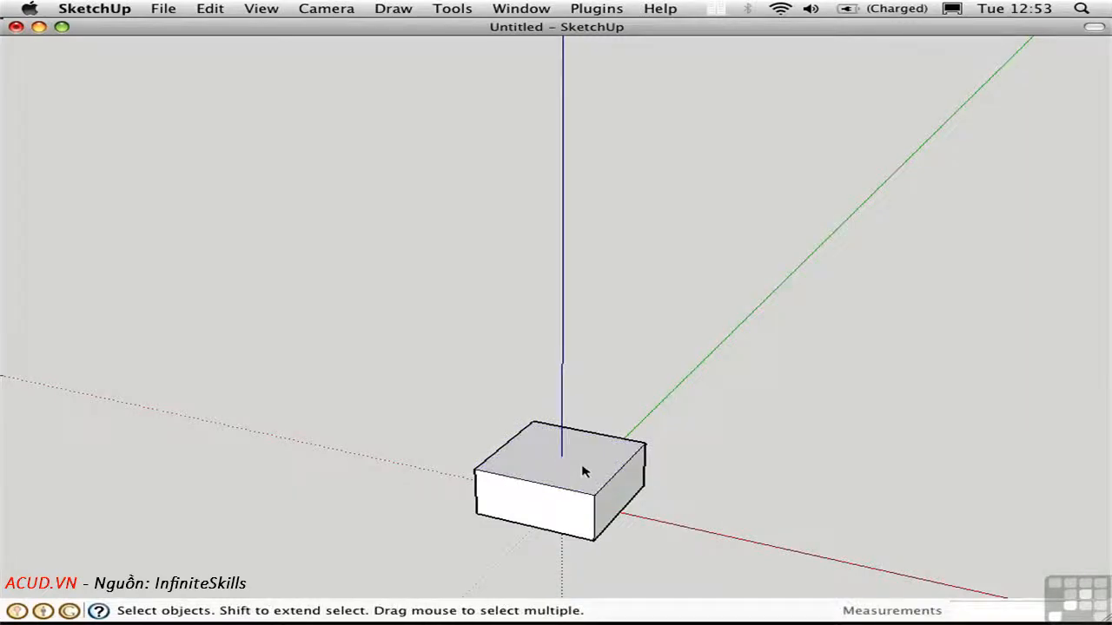
pyautogui.click(584, 475)
pyautogui.press('Delete')
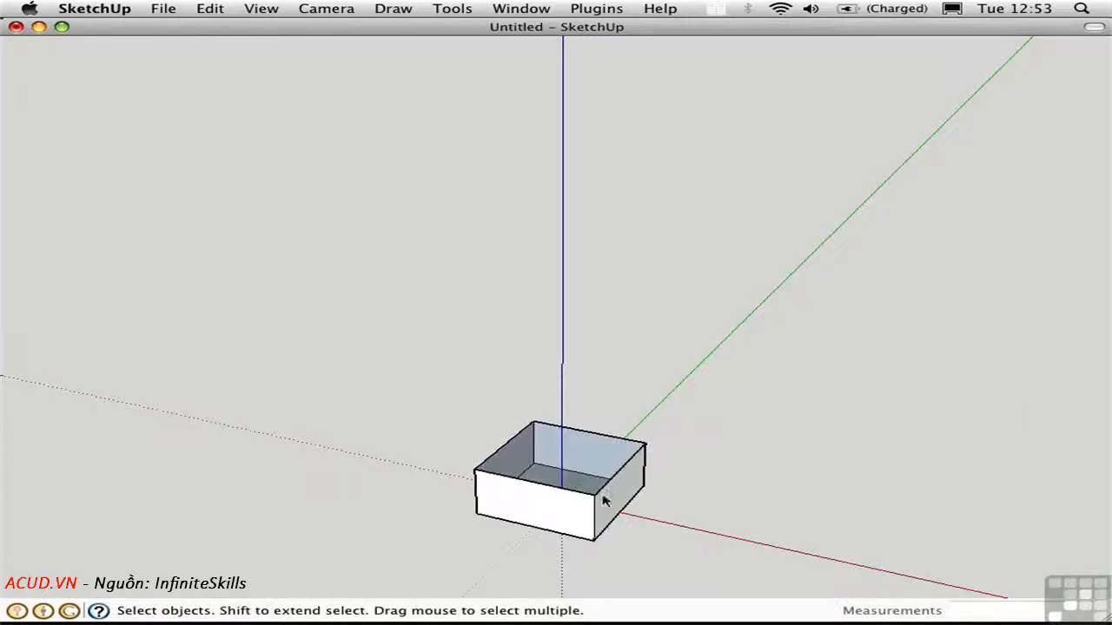
# - Select the box's walls and upper edges without the base, copy them 59' 5 1/8" straight up onto its rim, and repeat the copy 10x
pyautogui.moveTo(605, 497); pyautogui.dragTo(691, 313, button='middle')
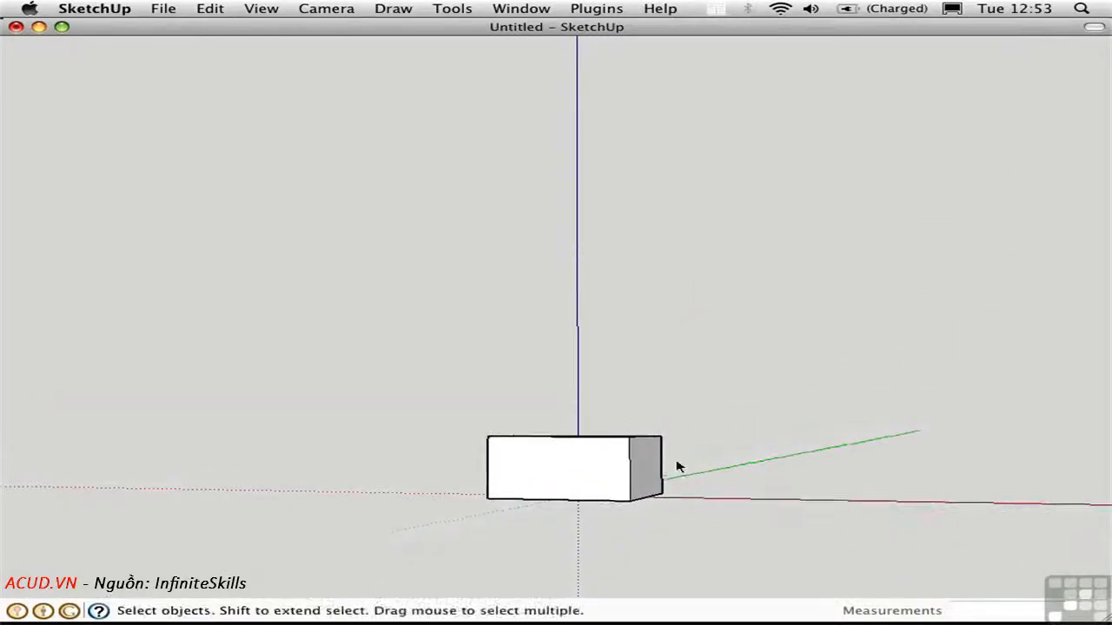
pyautogui.moveTo(703, 469); pyautogui.dragTo(424, 388)
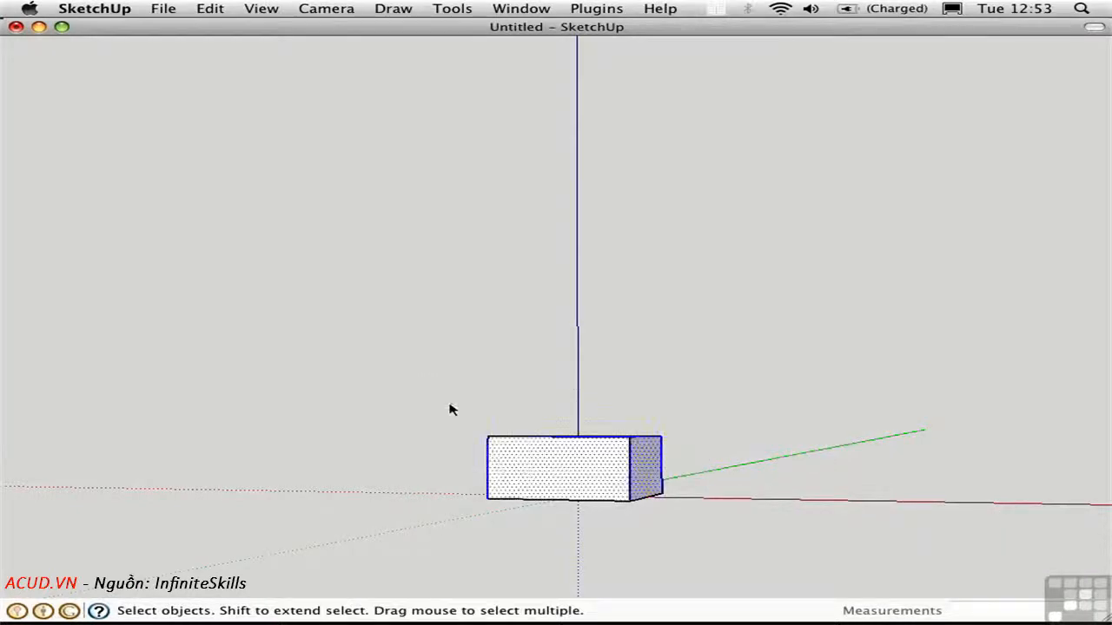
pyautogui.moveTo(660, 320); pyautogui.dragTo(519, 442, button='middle')
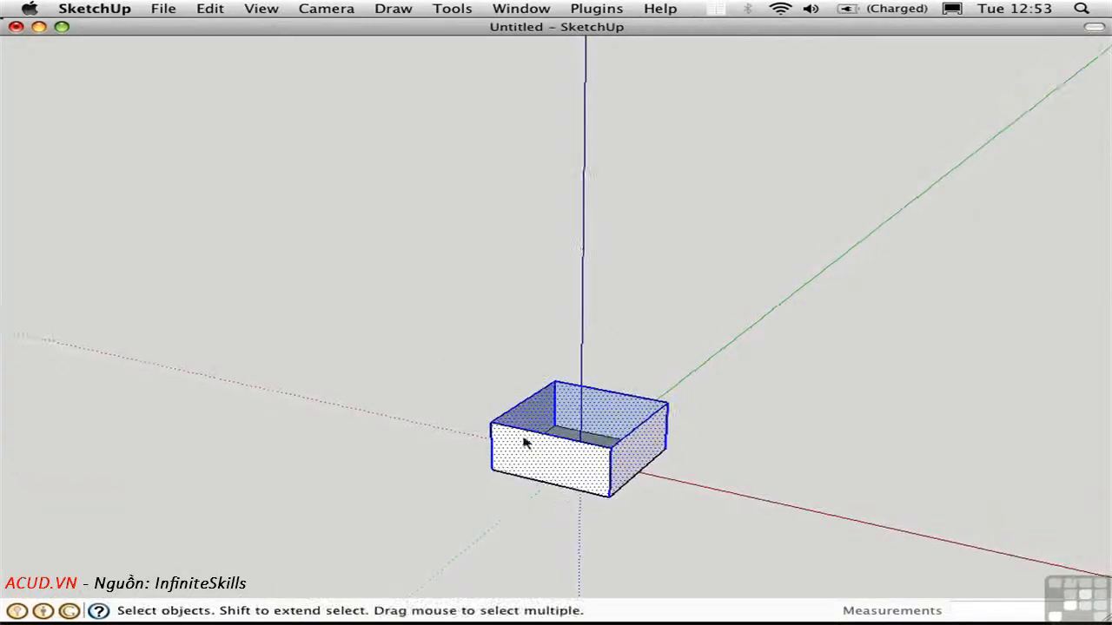
pyautogui.press('m')
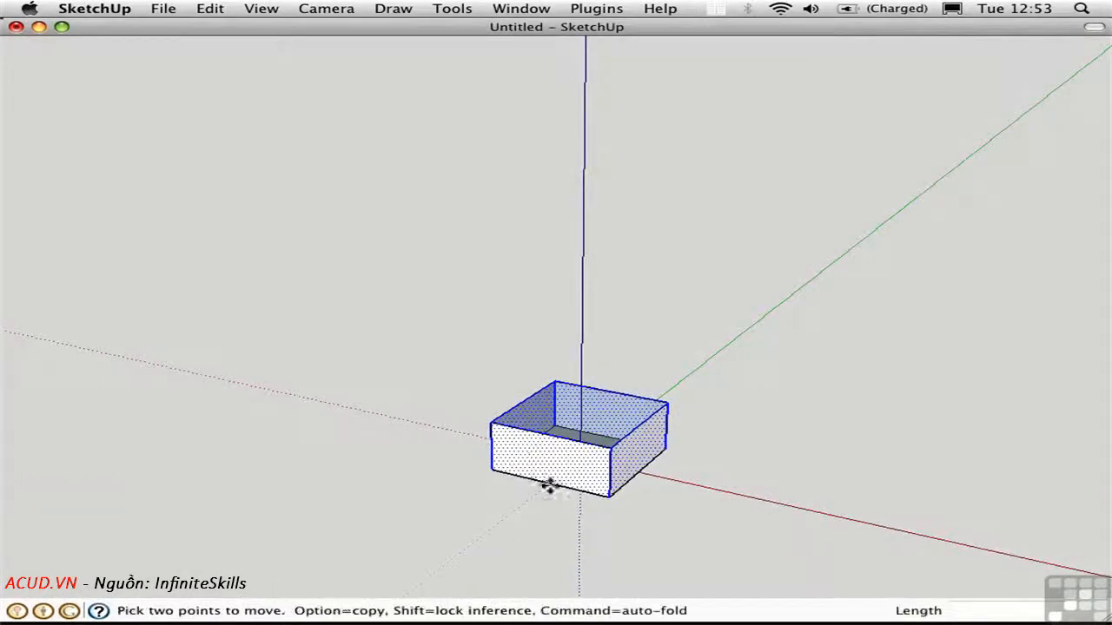
pyautogui.keyDown('alt'); pyautogui.click(609, 495); pyautogui.keyUp('alt')
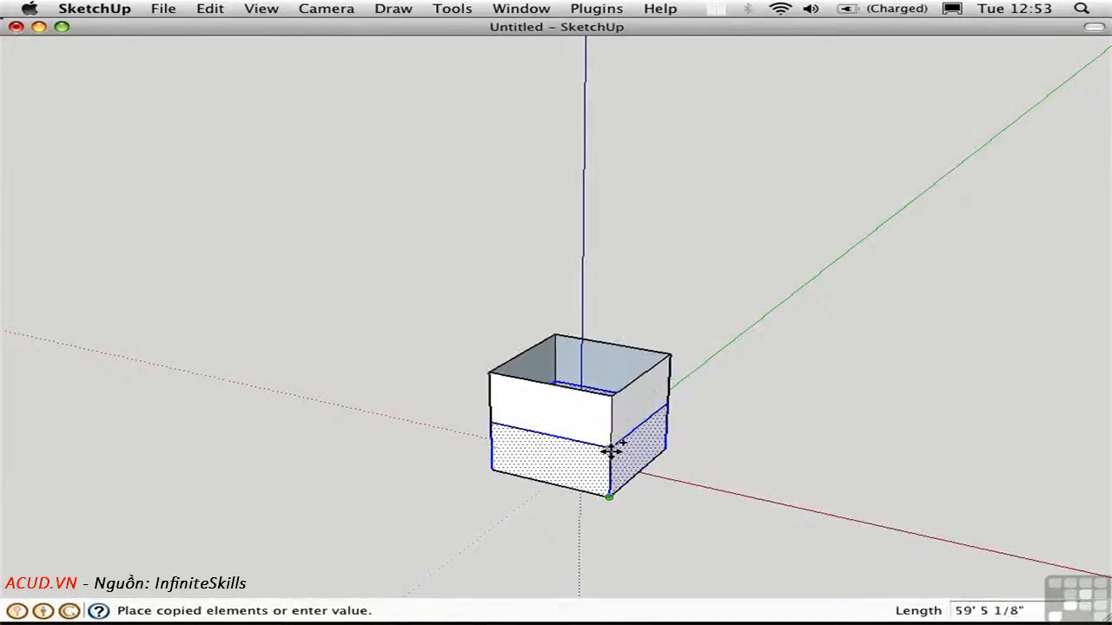
pyautogui.click(610, 448)
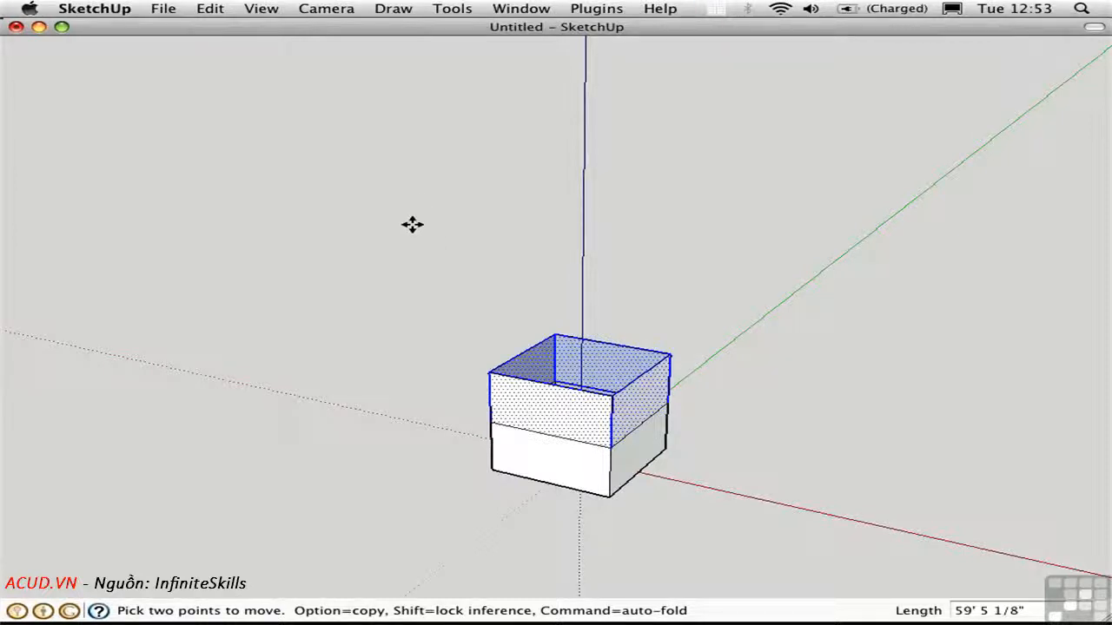
pyautogui.write('10x')
pyautogui.press('Return')
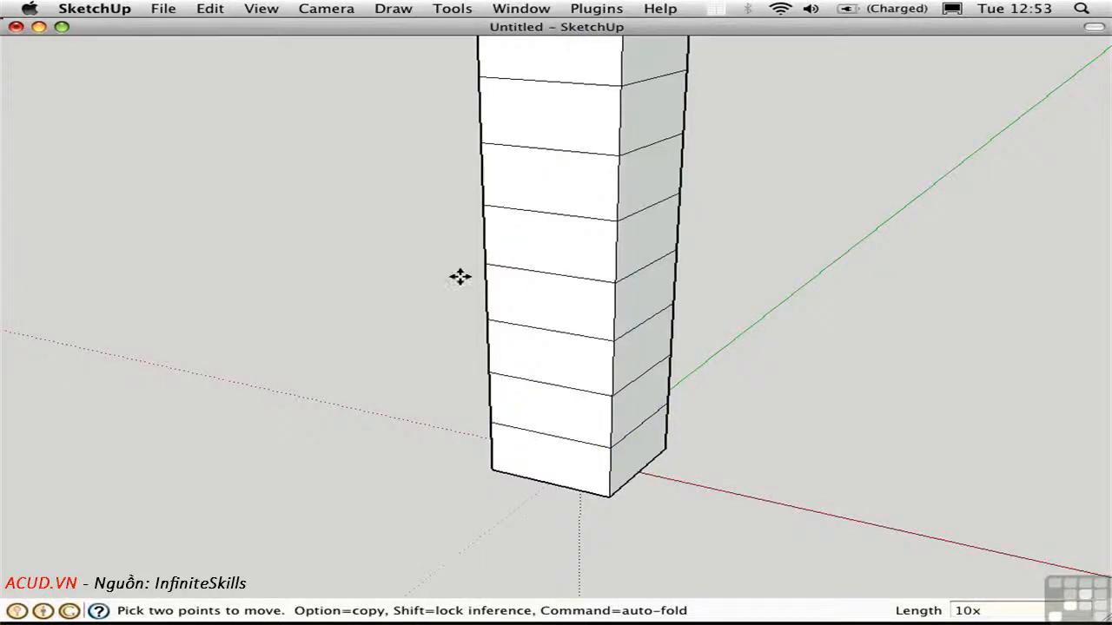
# - Cap the tower's open top by retracing its front upper edge with a line from corner to corner
pyautogui.keyDown('shift'); pyautogui.moveTo(417, 248); pyautogui.dragTo(405, 373, button='middle'); pyautogui.keyUp('shift')
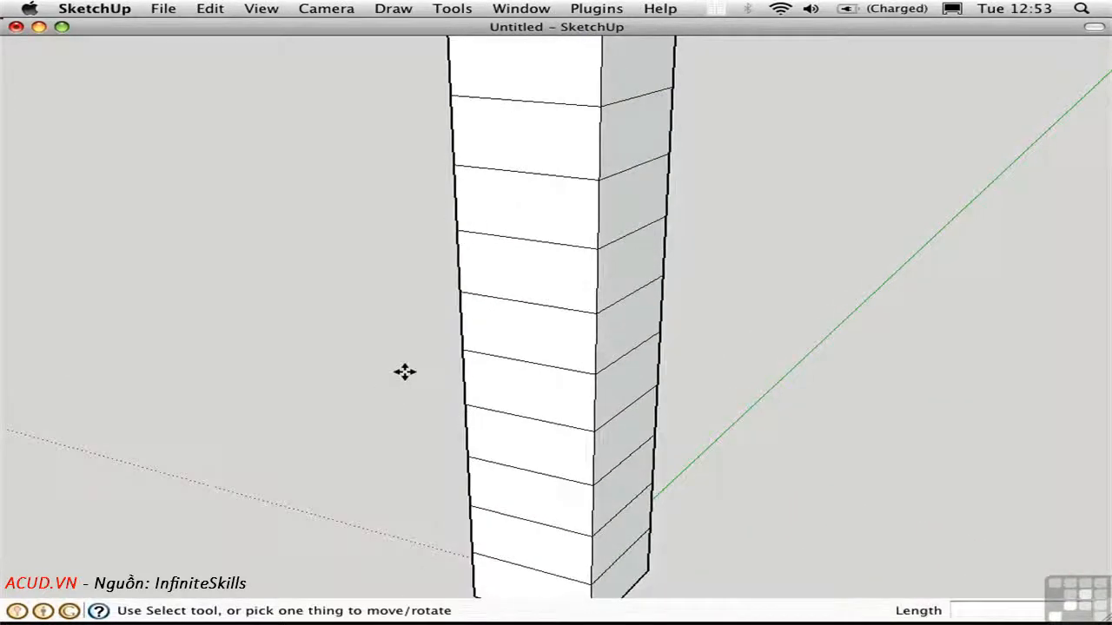
pyautogui.scroll(-5, 482, 275)
pyautogui.moveTo(481, 276); pyautogui.dragTo(434, 330, button='middle')
pyautogui.press('l')
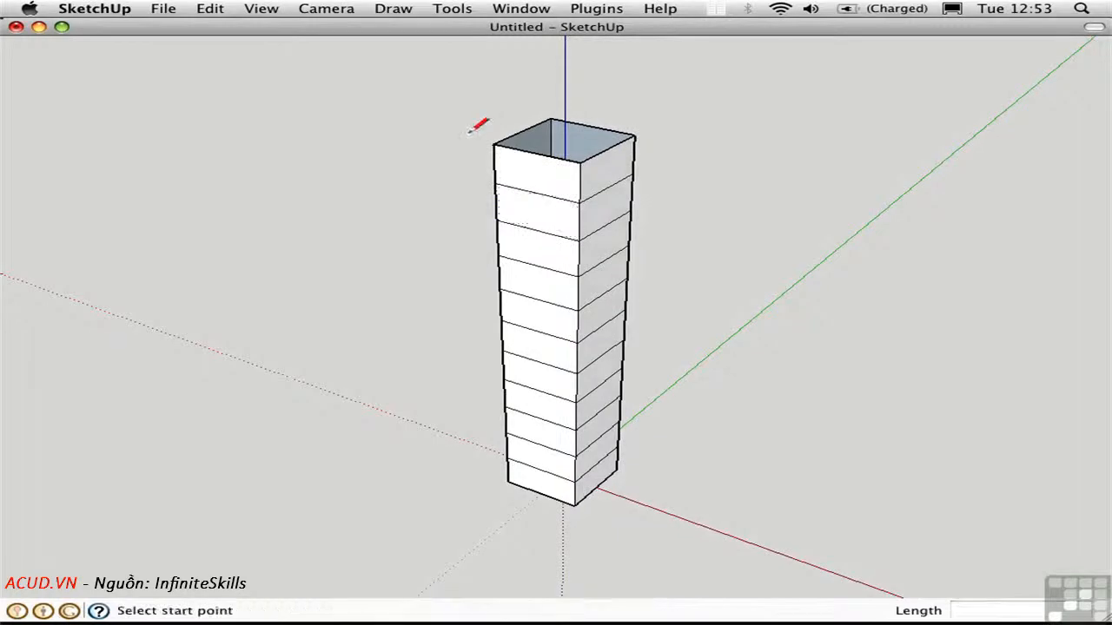
pyautogui.click(493, 143)
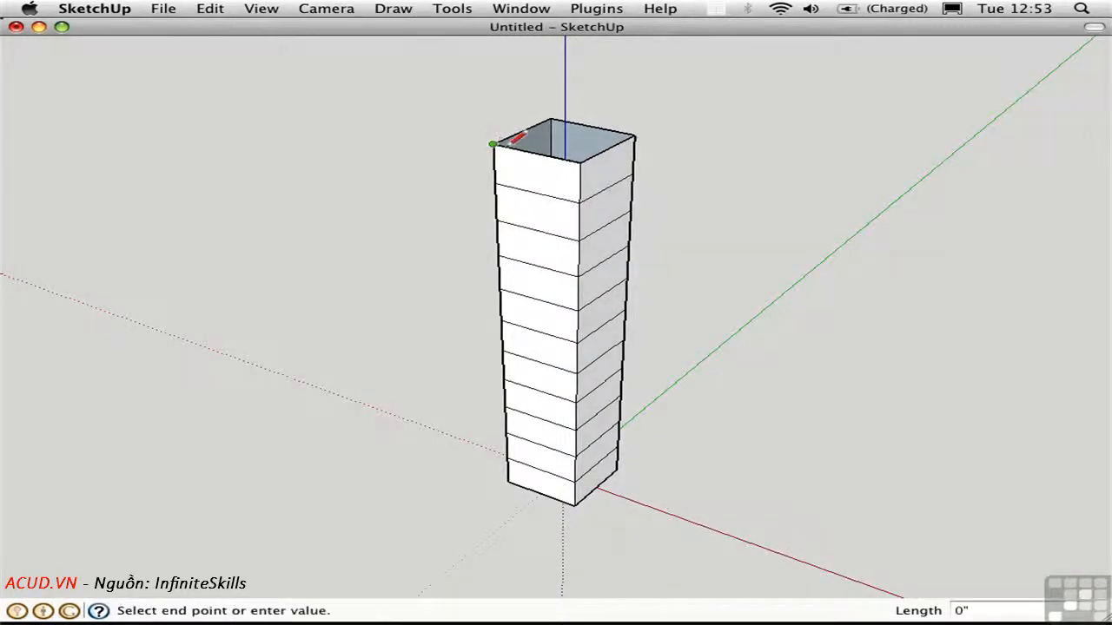
pyautogui.click(579, 162)
pyautogui.press('space')
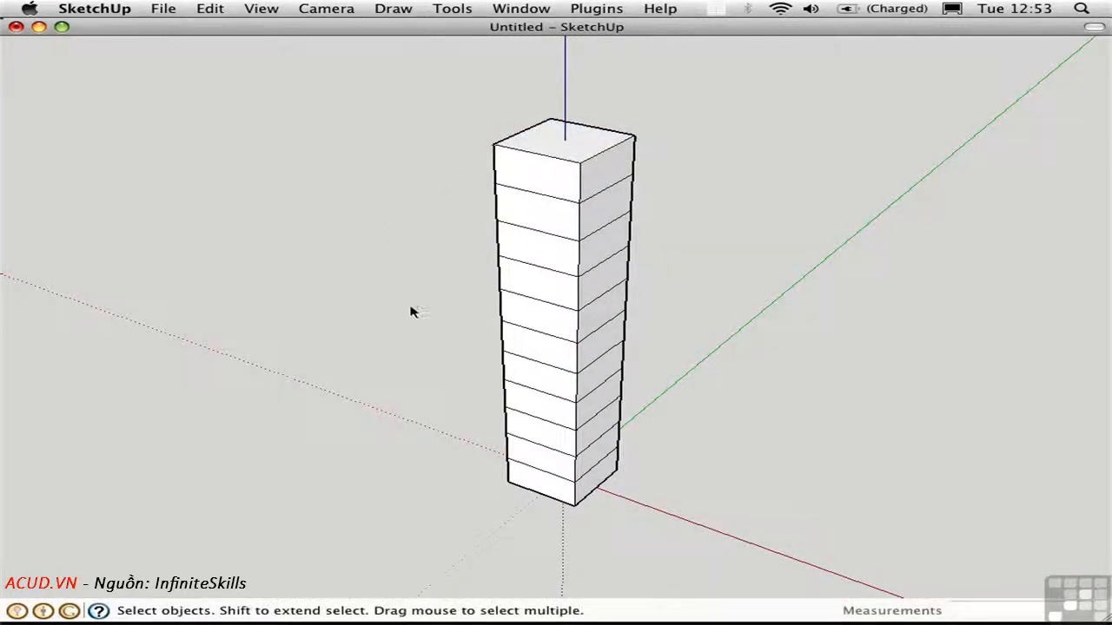
# - Group the entire segmented tower and apply a 2x2 FFD control cage to the group
pyautogui.moveTo(412, 312); pyautogui.dragTo(405, 248, button='middle')
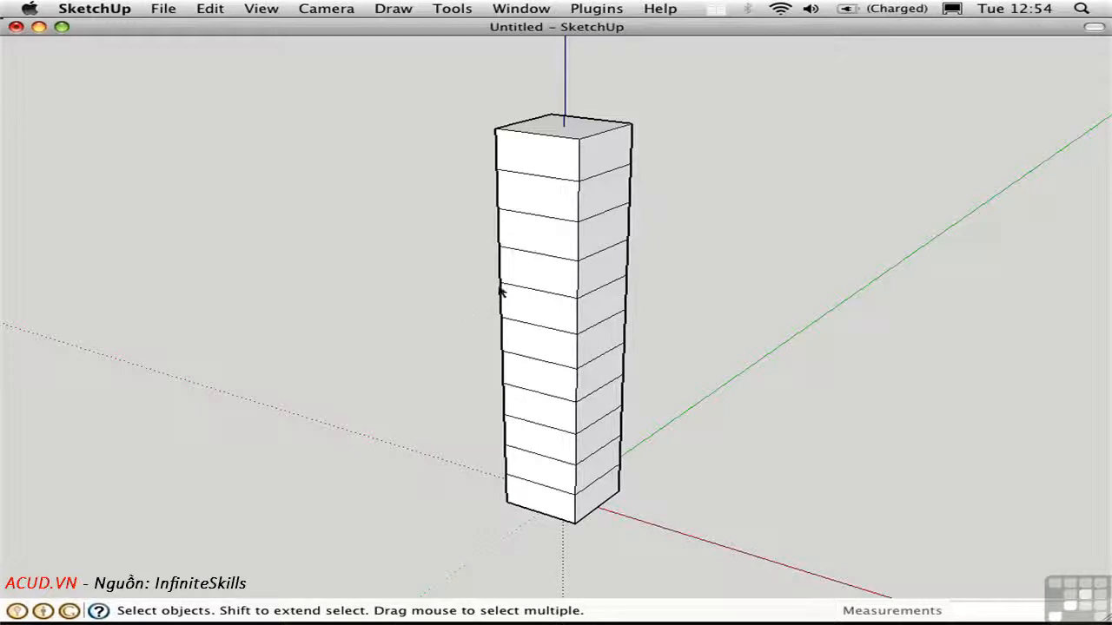
pyautogui.tripleClick(549, 312)
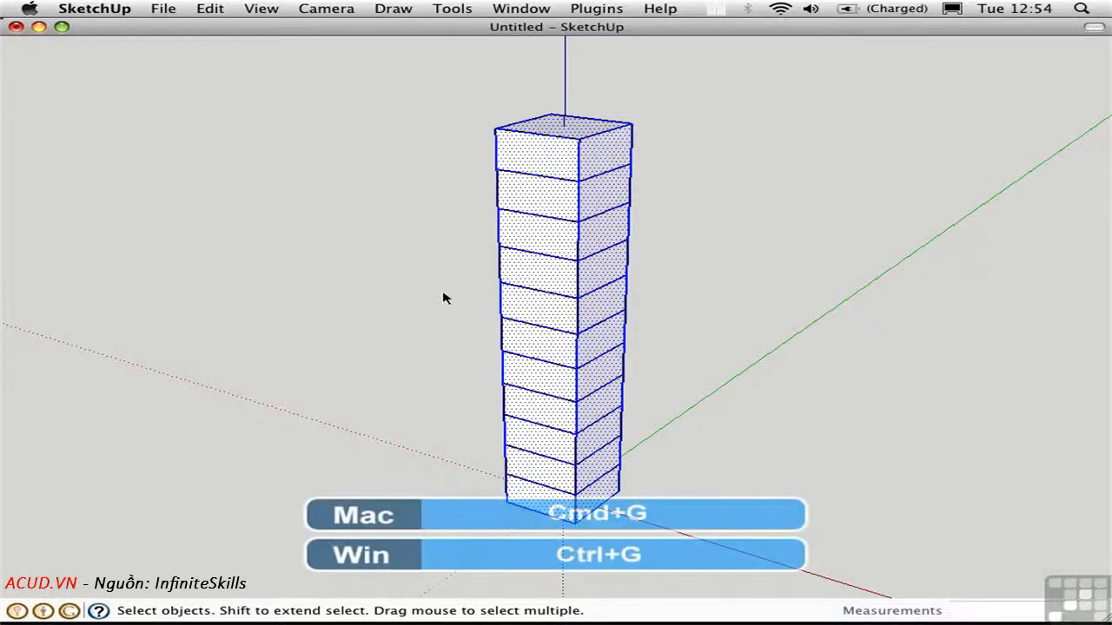
pyautogui.press('super+g')
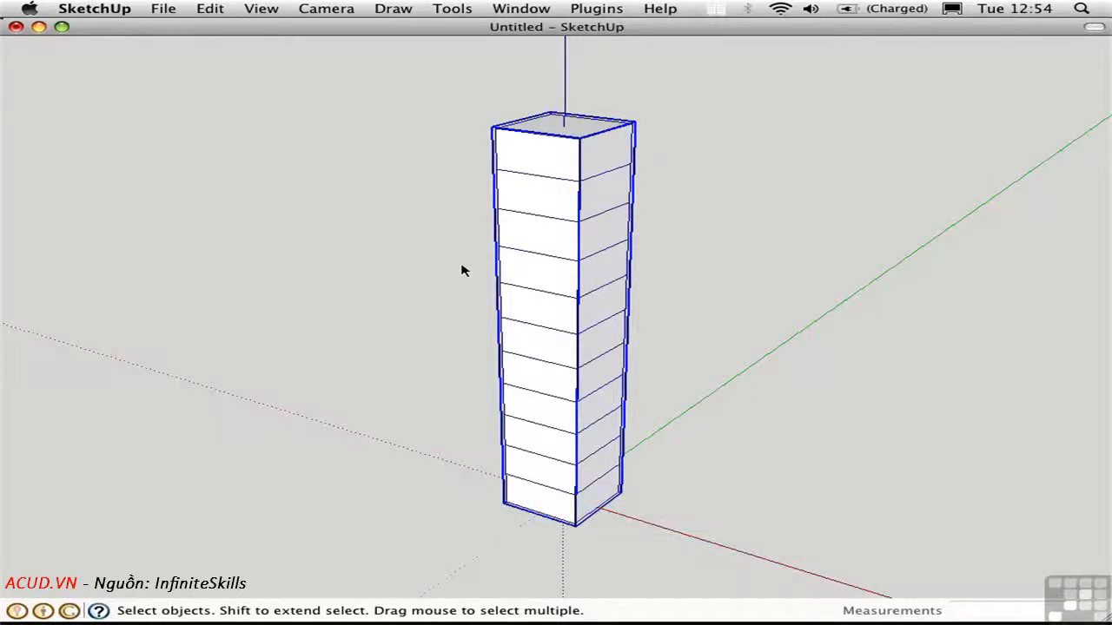
pyautogui.rightClick(547, 274)
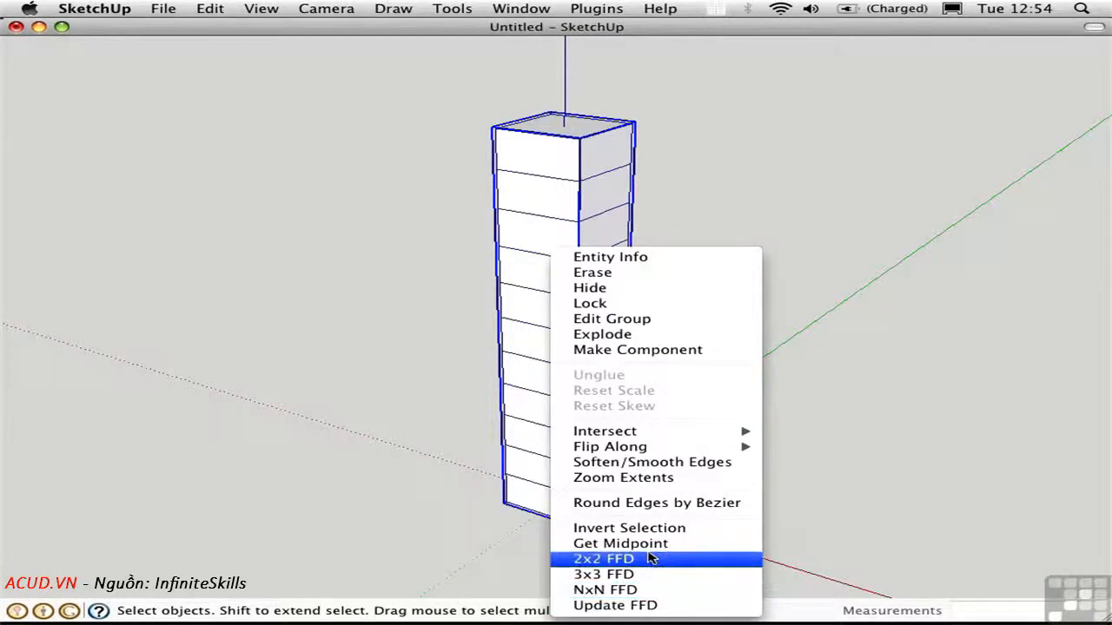
pyautogui.click(592, 563)
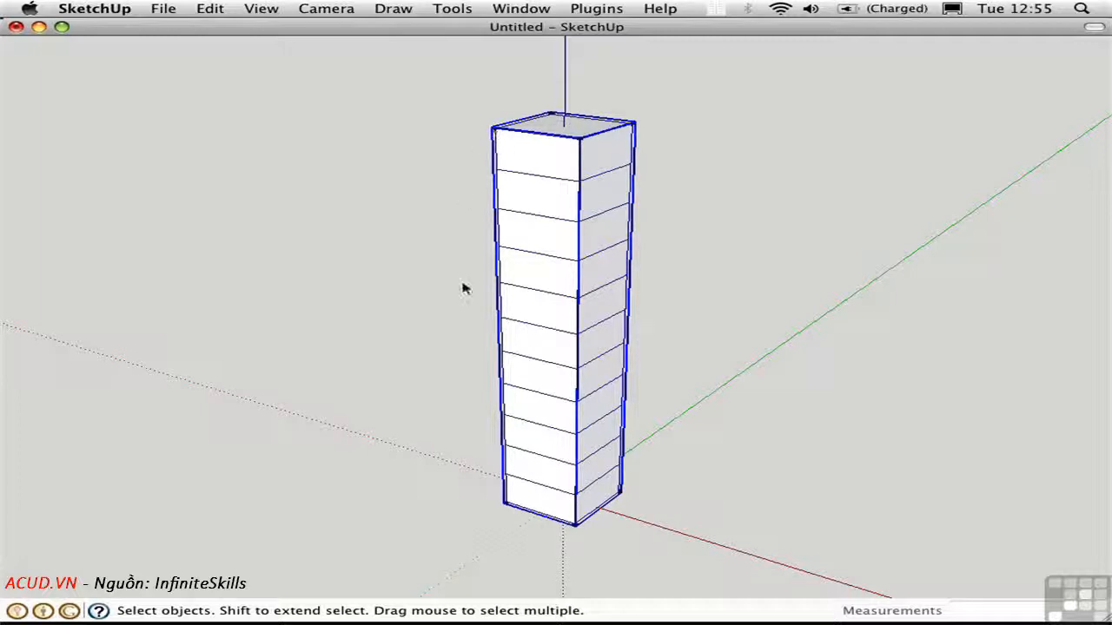
pyautogui.click(420, 142)
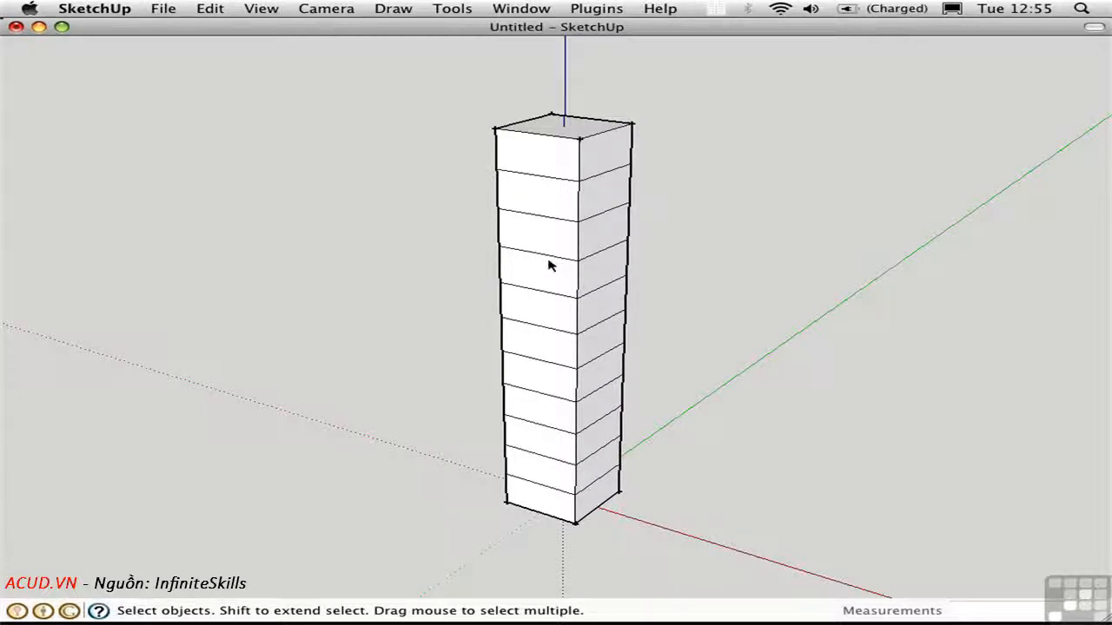
# - Hide the tower group to isolate its FFD control points, and open the control-point group for editing
pyautogui.click(518, 285)
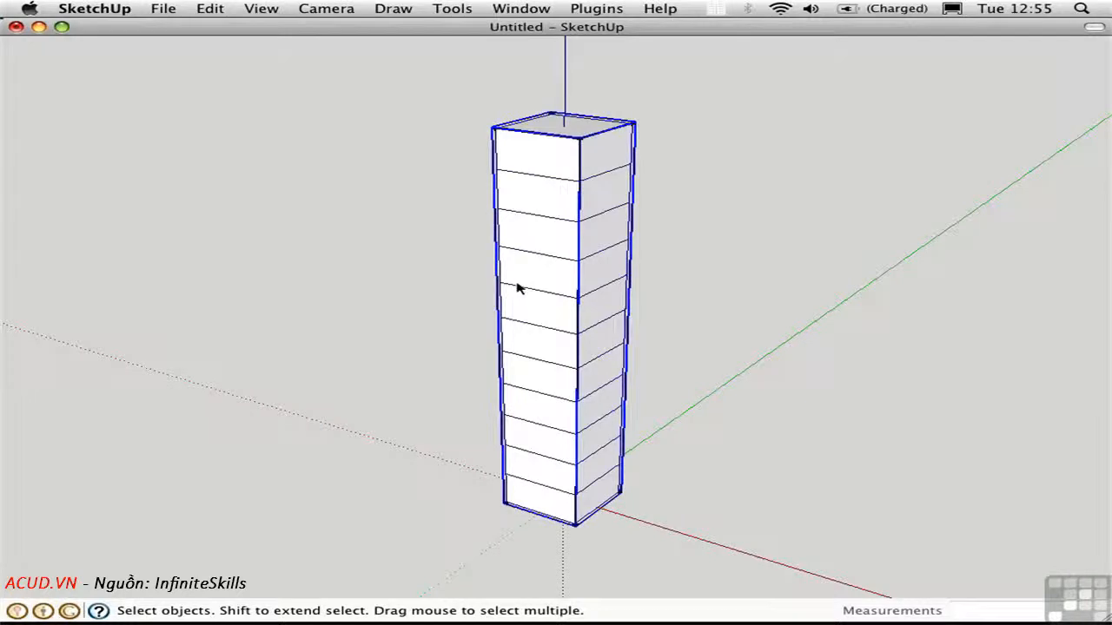
pyautogui.press('Delete')
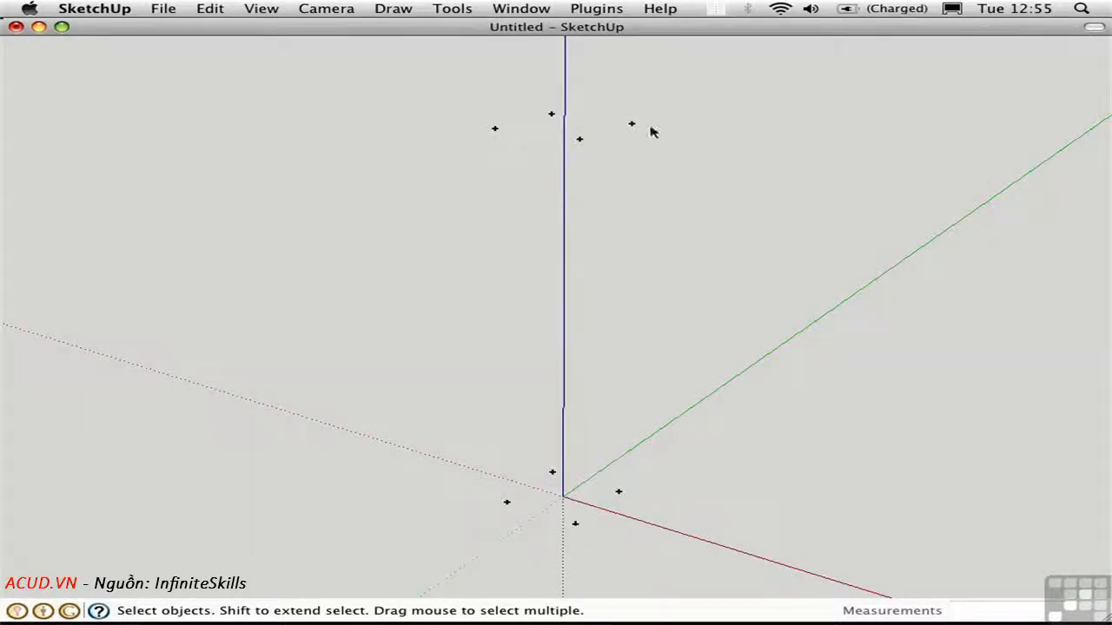
pyautogui.press('super+z')
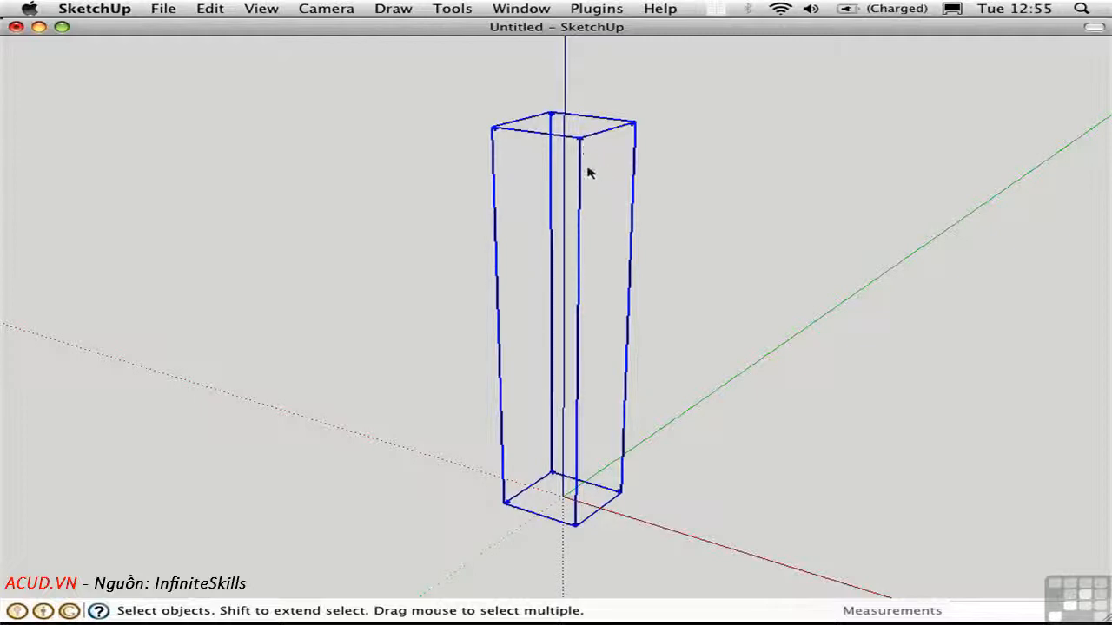
pyautogui.doubleClick(581, 140)
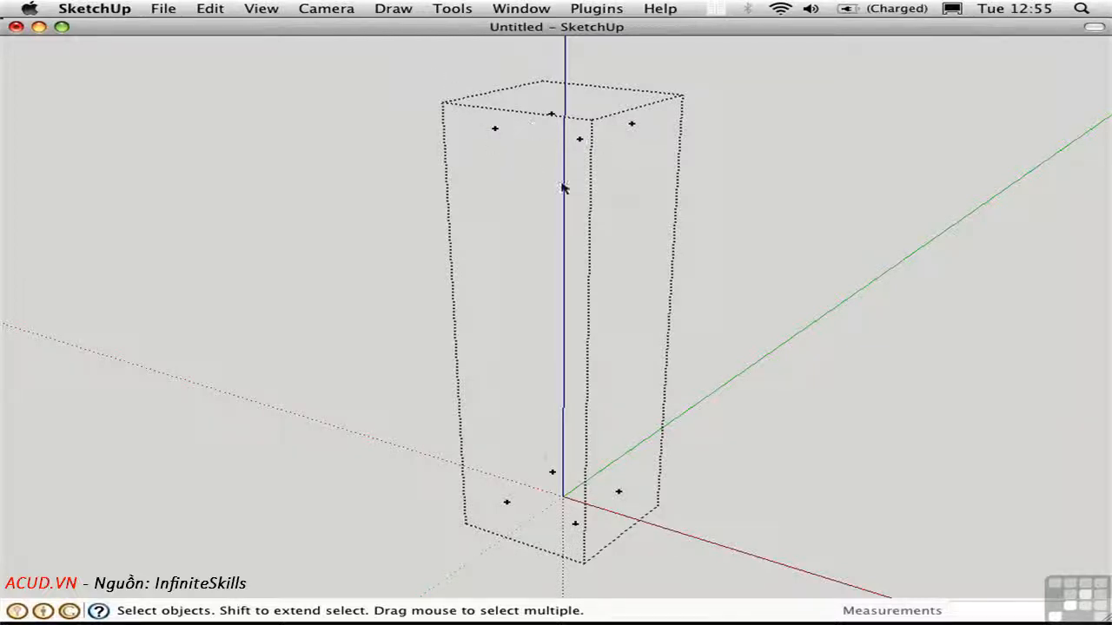
# - Rotate the four upper control points about the vertical axis to twist the tower, and bring the tower back into view
pyautogui.moveTo(438, 83); pyautogui.dragTo(676, 158)
pyautogui.press('q')
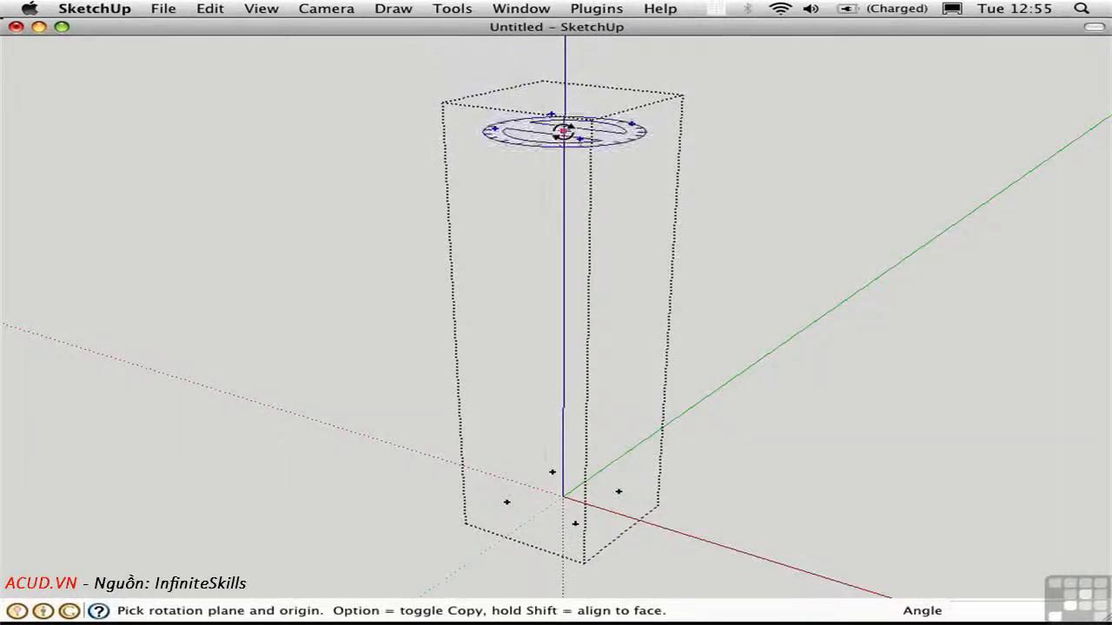
pyautogui.moveTo(564, 128); pyautogui.dragTo(643, 132)
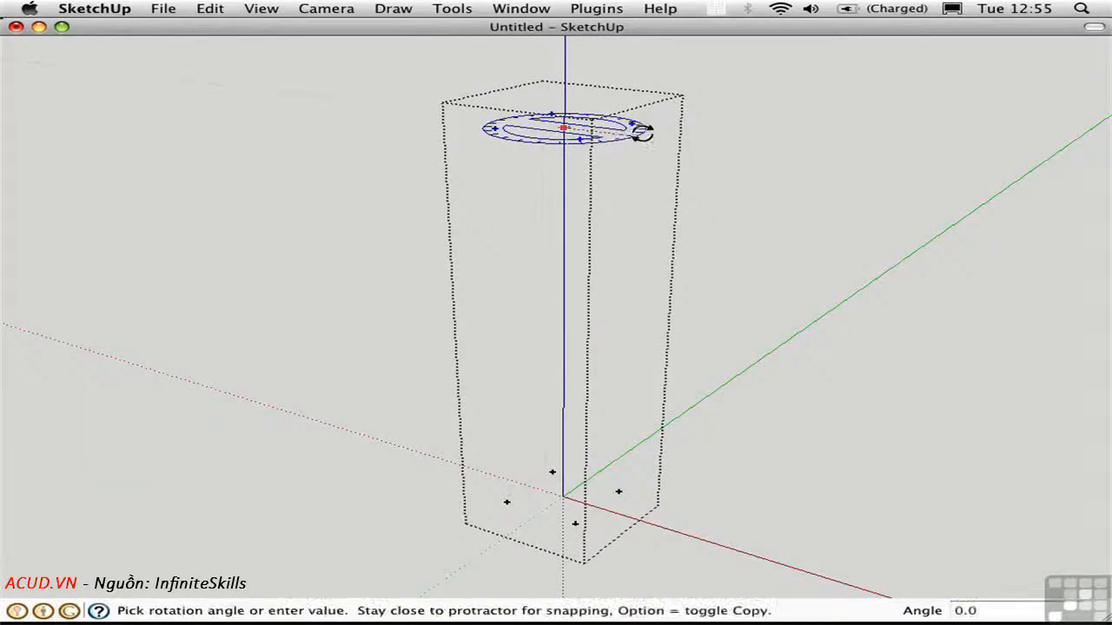
pyautogui.click(590, 148)
pyautogui.press('space')
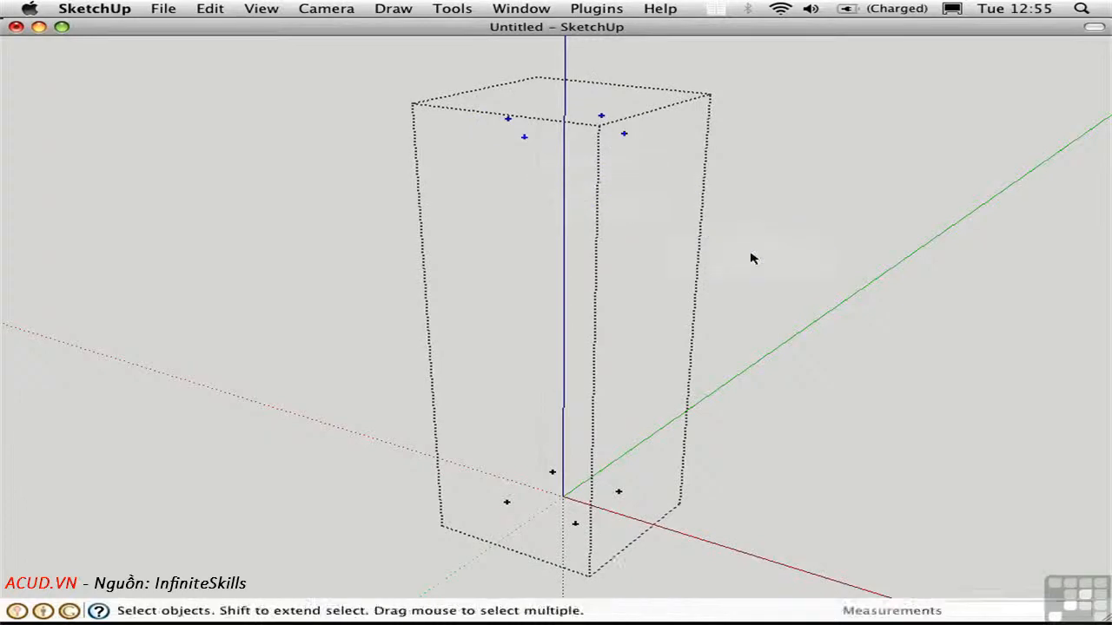
pyautogui.click(754, 258)
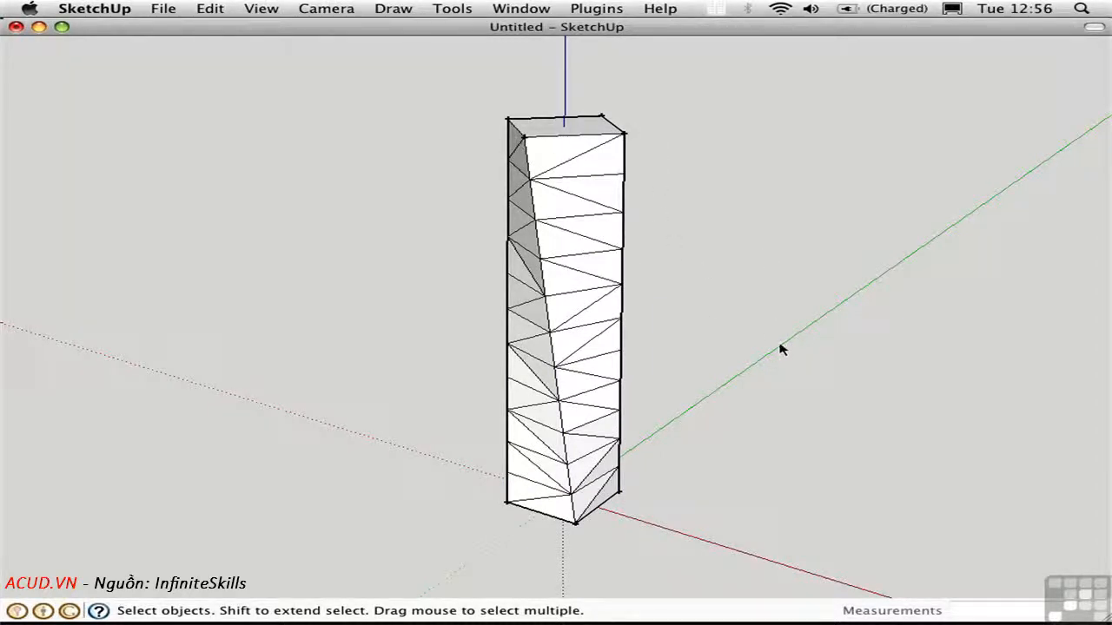
# - Inside the tower group, soften all the cross edges on the two front sides with the Eraser, keeping the corner edge between them
pyautogui.doubleClick(587, 301)
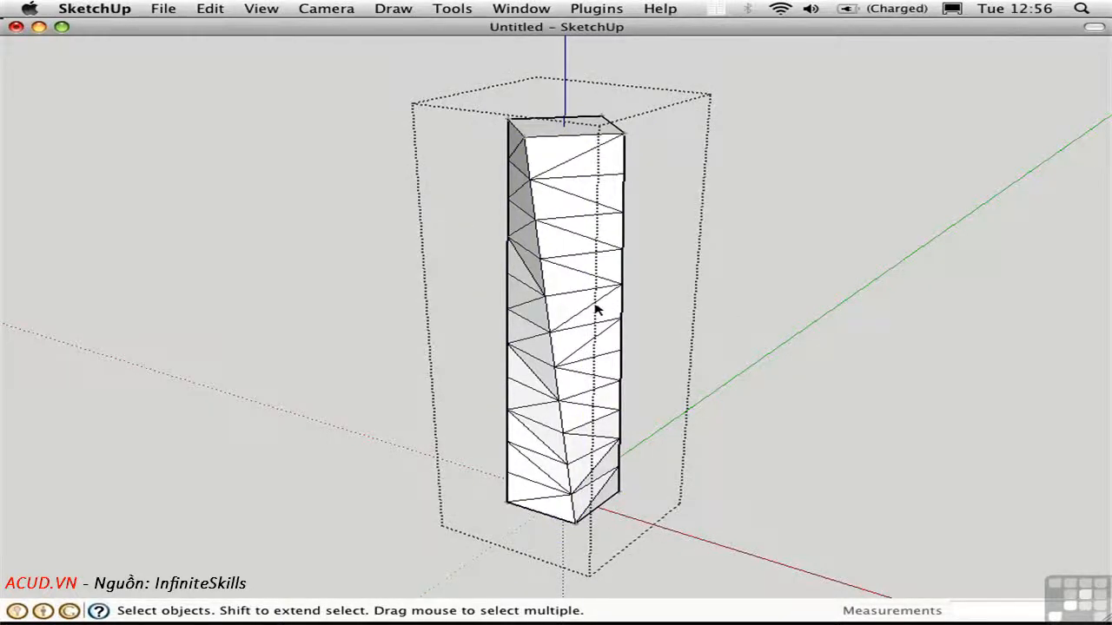
pyautogui.press('e')
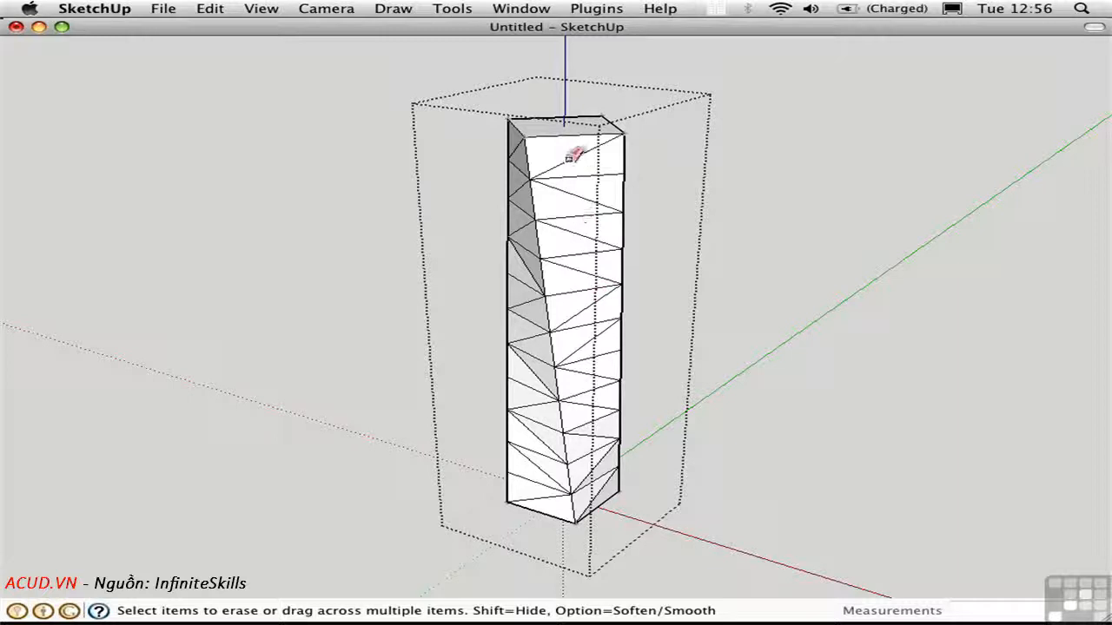
pyautogui.moveTo(569, 158)
pyautogui.mouseDown()
pyautogui.moveTo(603, 397)
pyautogui.moveTo(604, 502)
pyautogui.mouseUp()
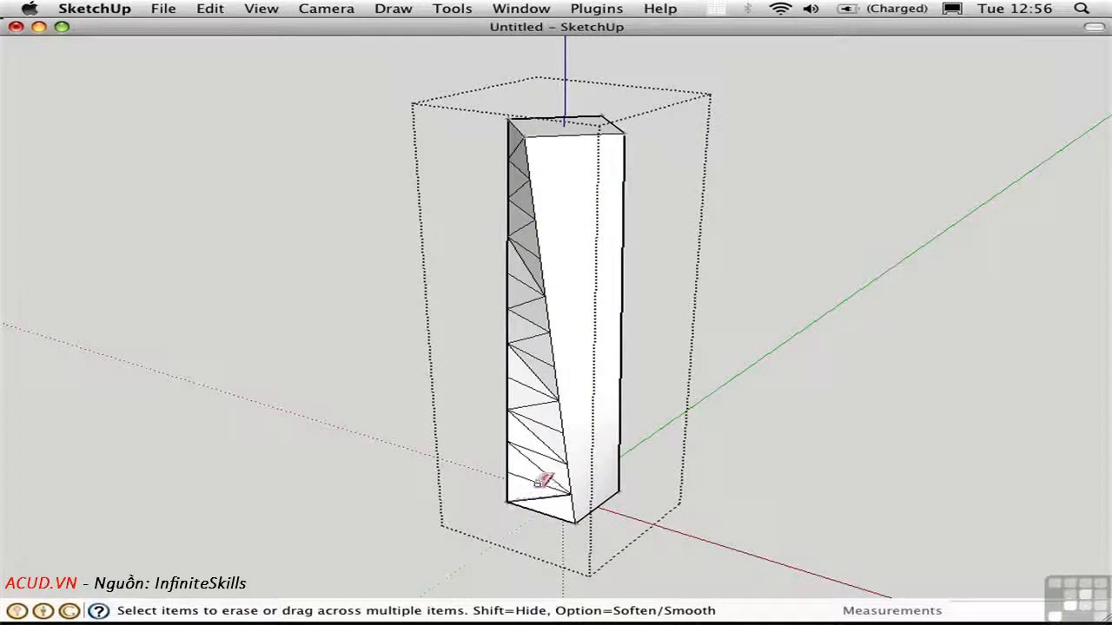
pyautogui.moveTo(537, 483); pyautogui.dragTo(518, 140)
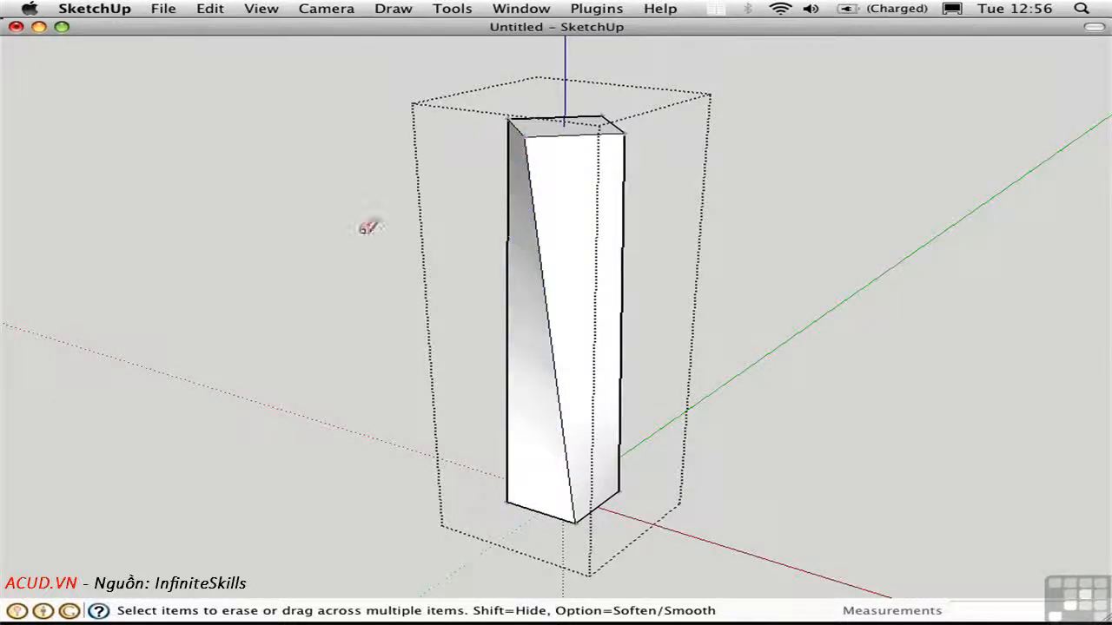
pyautogui.moveTo(377, 266)
pyautogui.mouseDown(button='middle')
pyautogui.moveTo(489, 258)
pyautogui.moveTo(385, 255)
pyautogui.mouseUp(button='middle')
pyautogui.press('space')
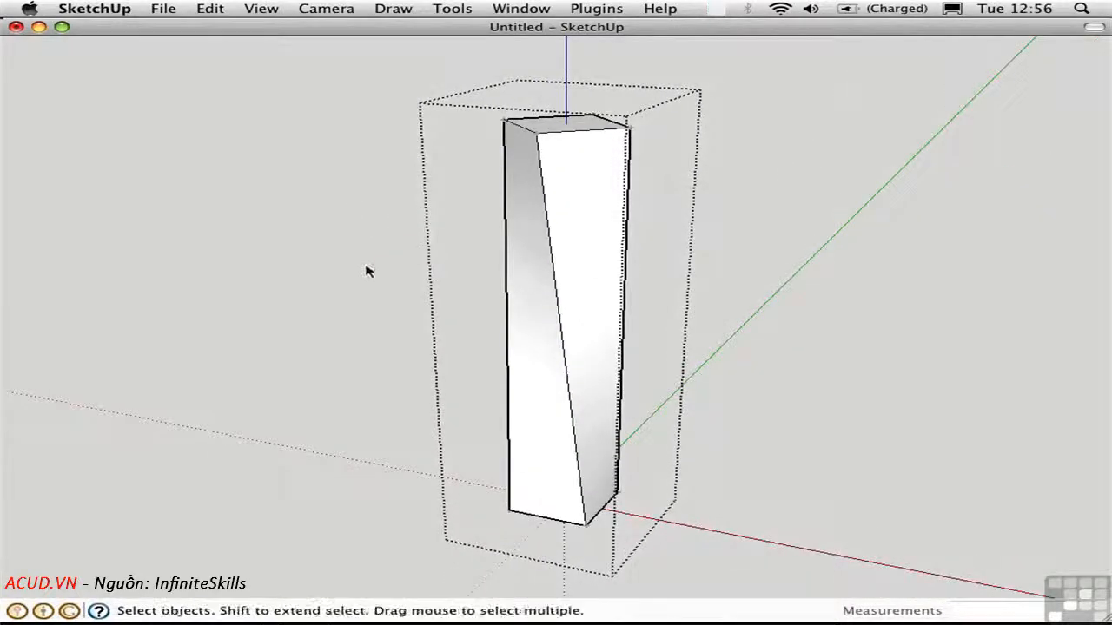
pyautogui.click(341, 302)
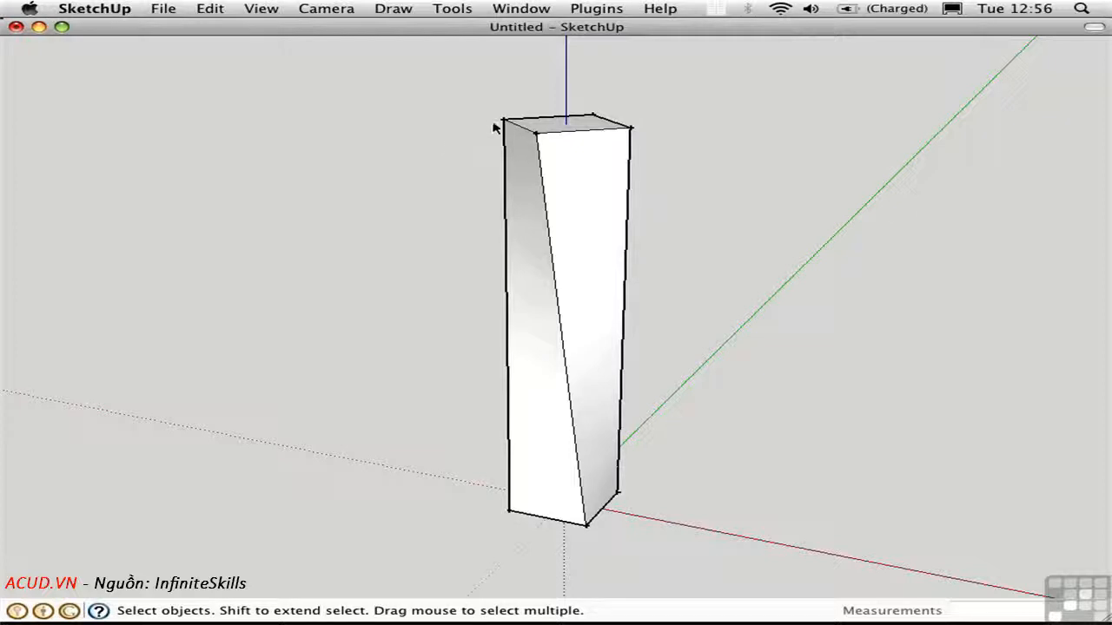
# - Hide the twisted tower, delete its old 2x2 FFD control points, and bring the tower back into view
pyautogui.click(526, 215)
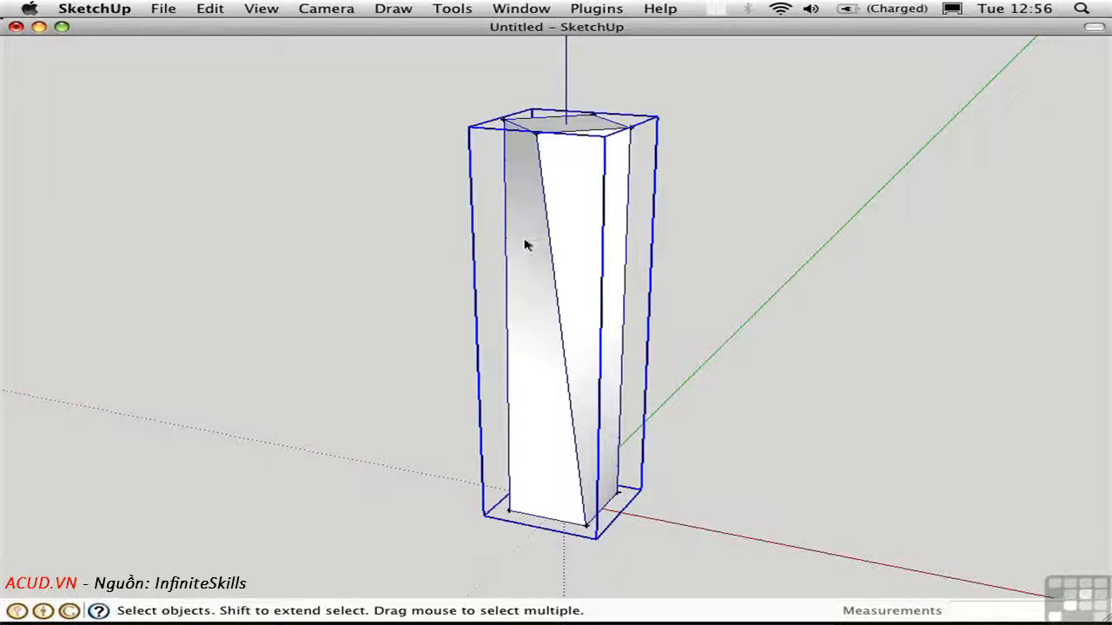
pyautogui.press('Delete')
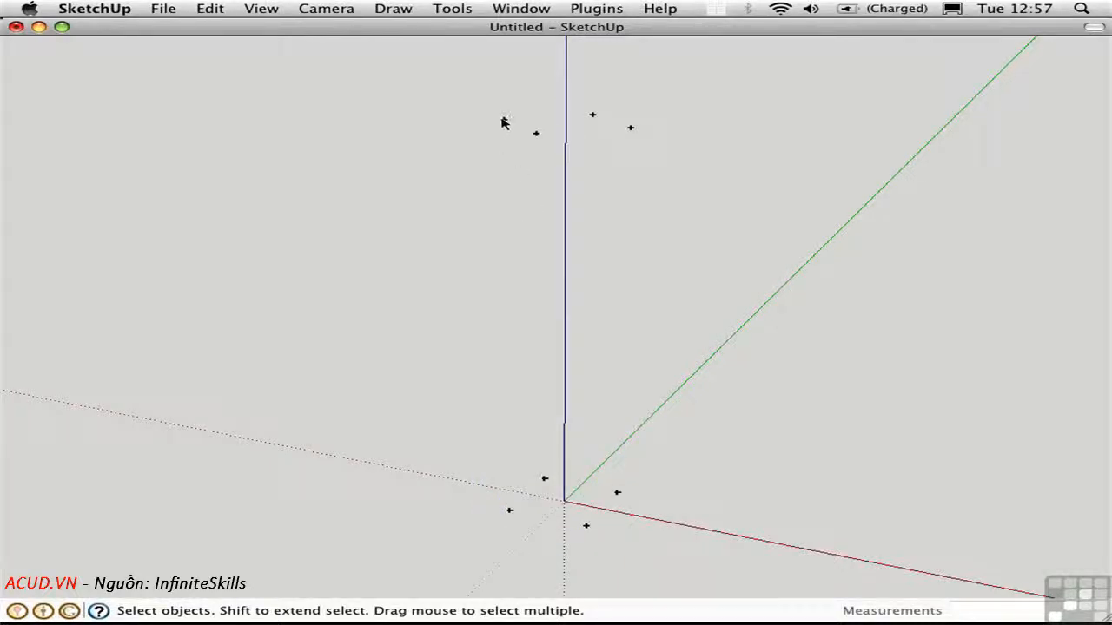
pyautogui.press('super+z')
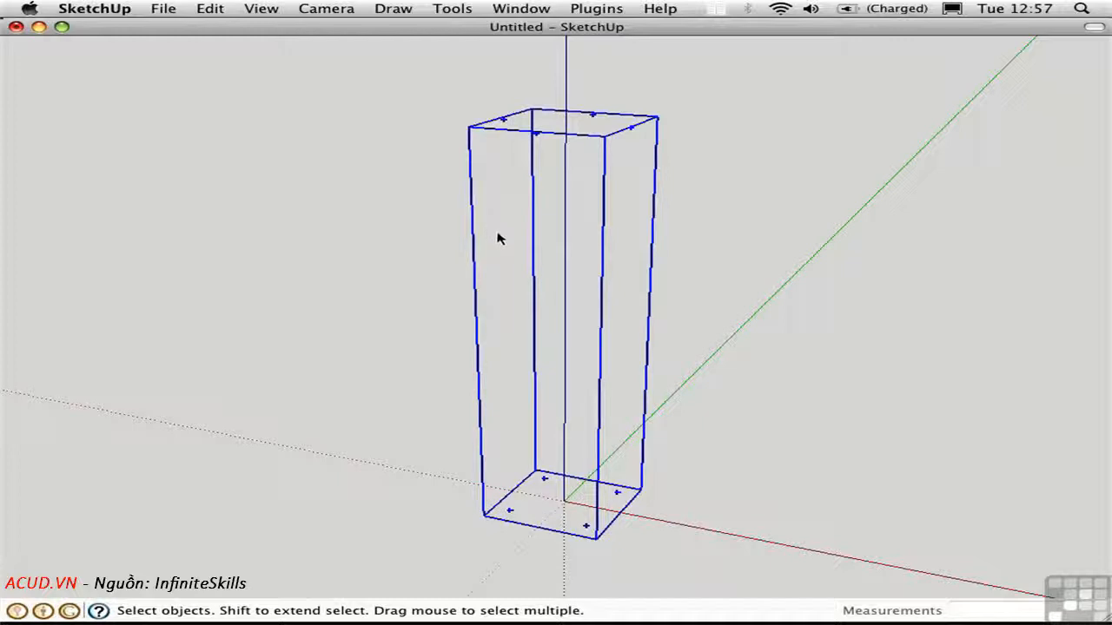
pyautogui.press('Delete')
pyautogui.press('super+z')
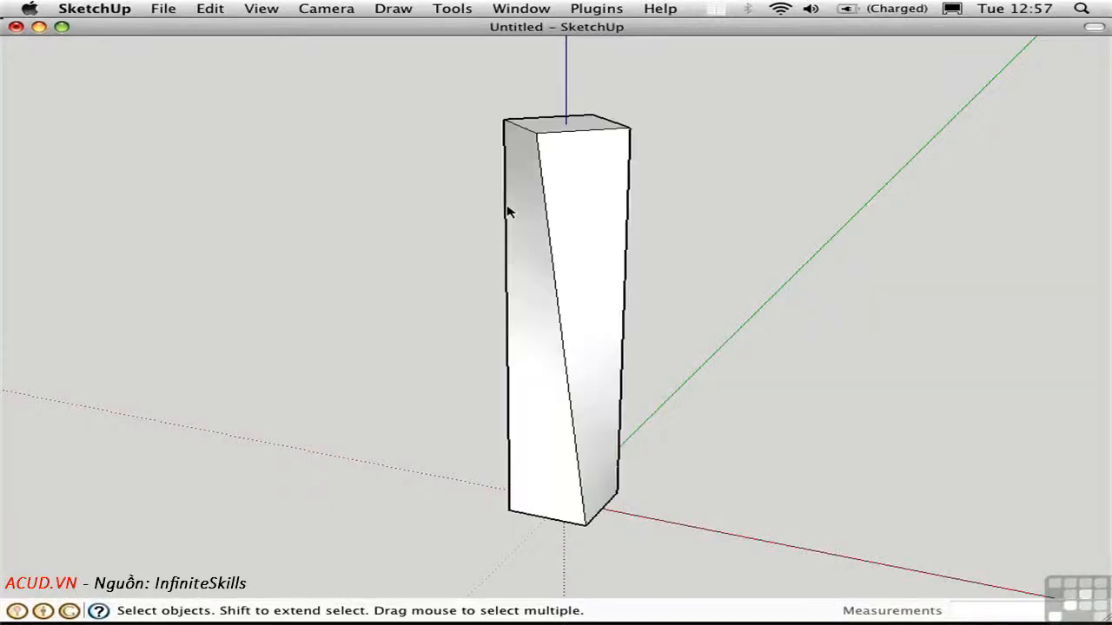
# - Apply a 3x3 FFD control cage to the twisted tower and open its control-point group for editing
pyautogui.click(558, 242)
pyautogui.rightClick(557, 240)
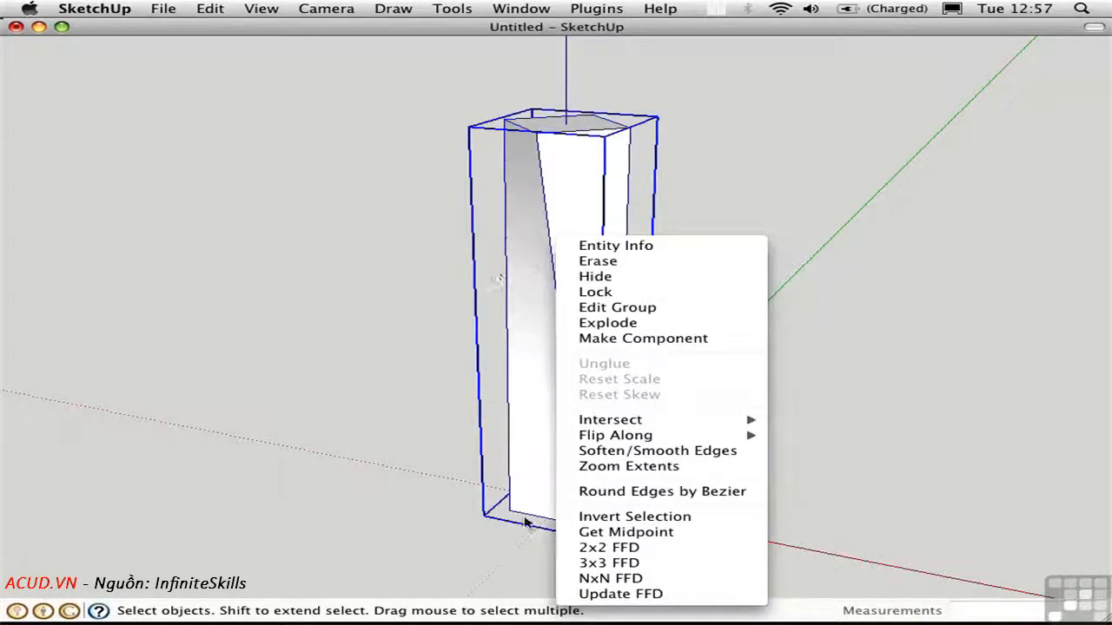
pyautogui.click(588, 565)
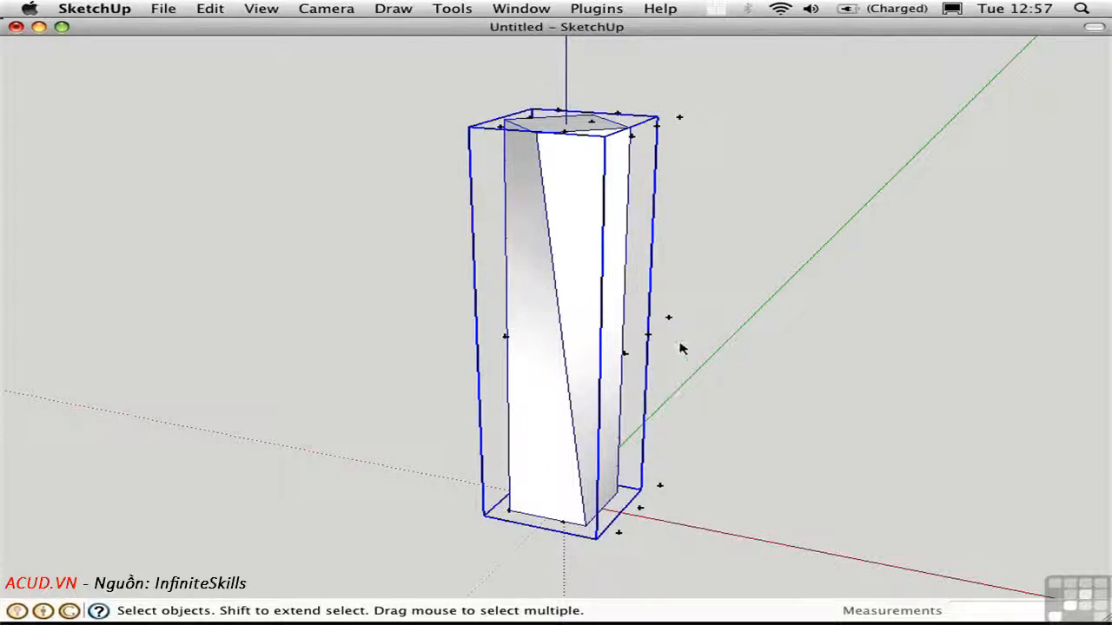
pyautogui.click(668, 318)
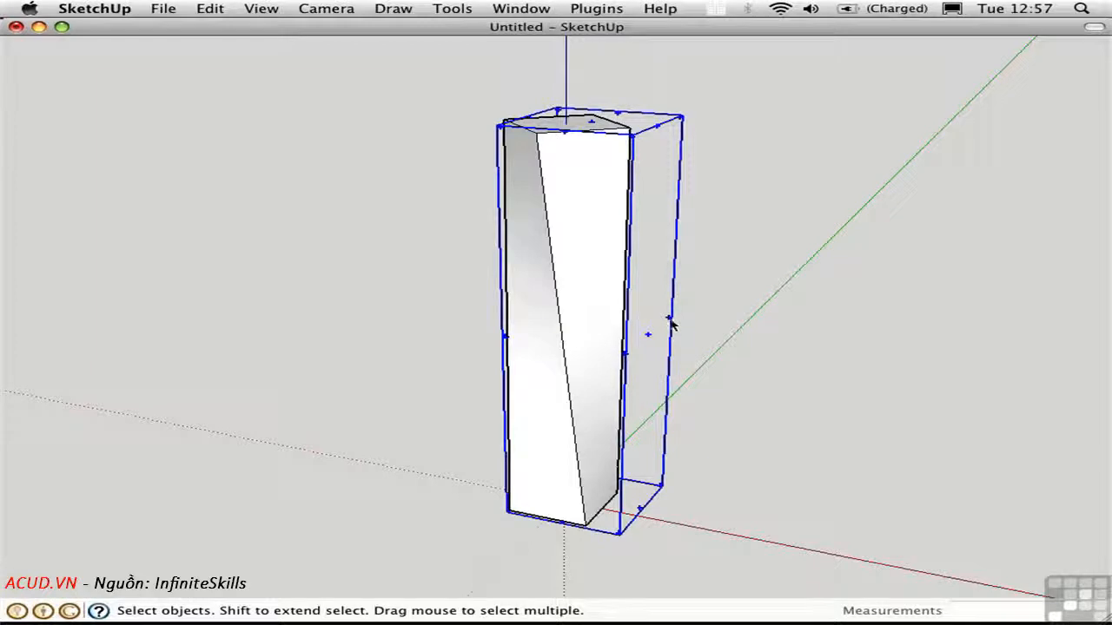
pyautogui.doubleClick(668, 321)
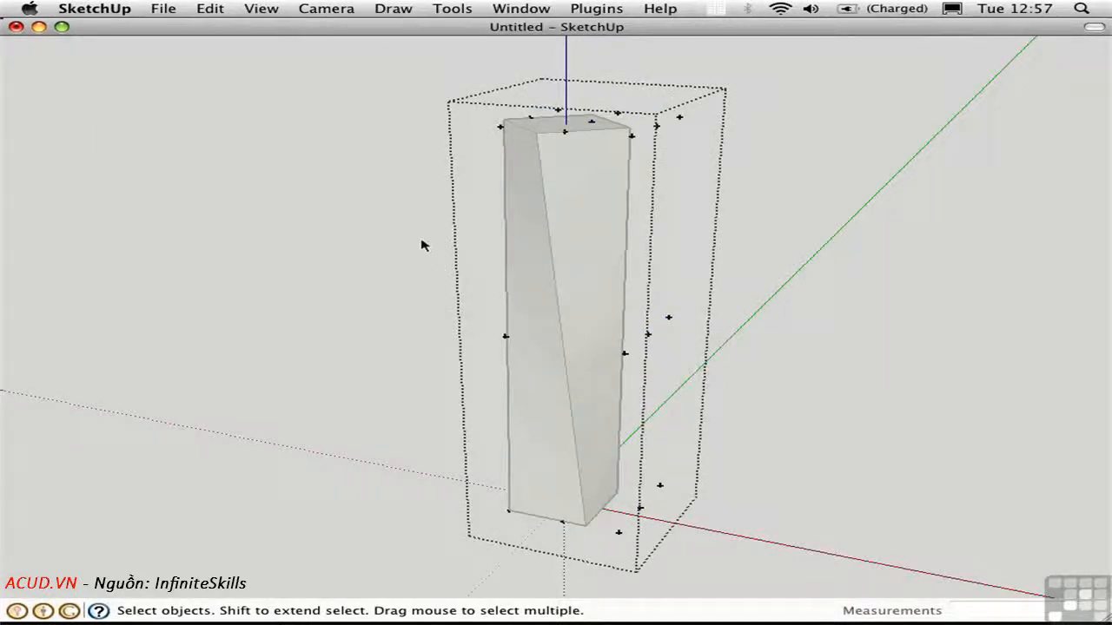
# - Select the middle level of control points and scale them uniformly about their centre to about 0.75, narrowing the tower's waist
pyautogui.moveTo(422, 241); pyautogui.dragTo(745, 391)
pyautogui.press('s')
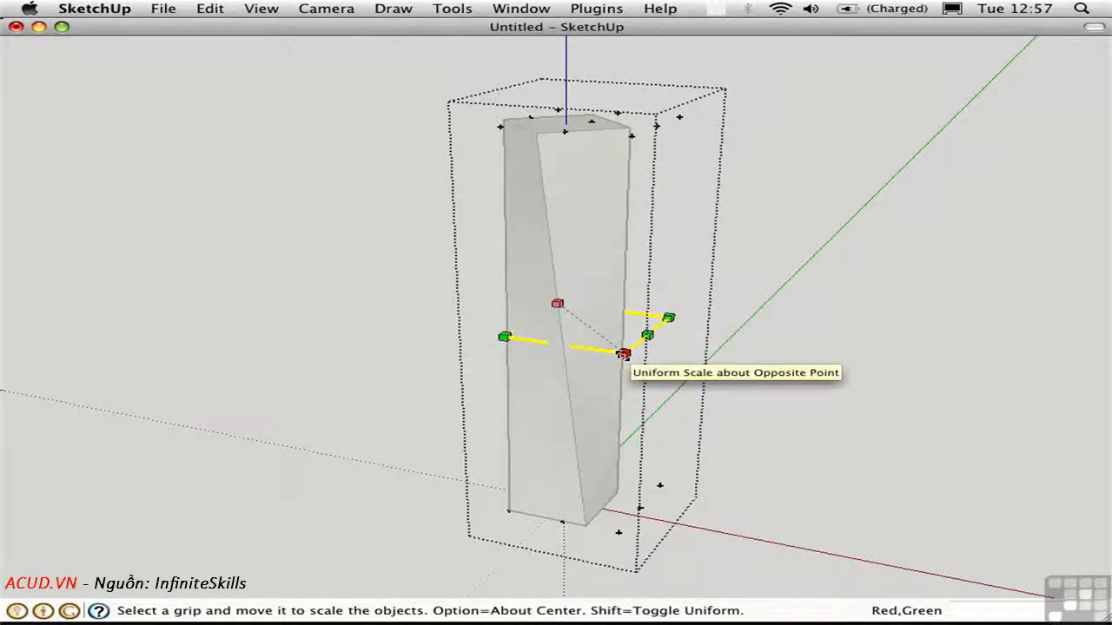
pyautogui.press('alt')
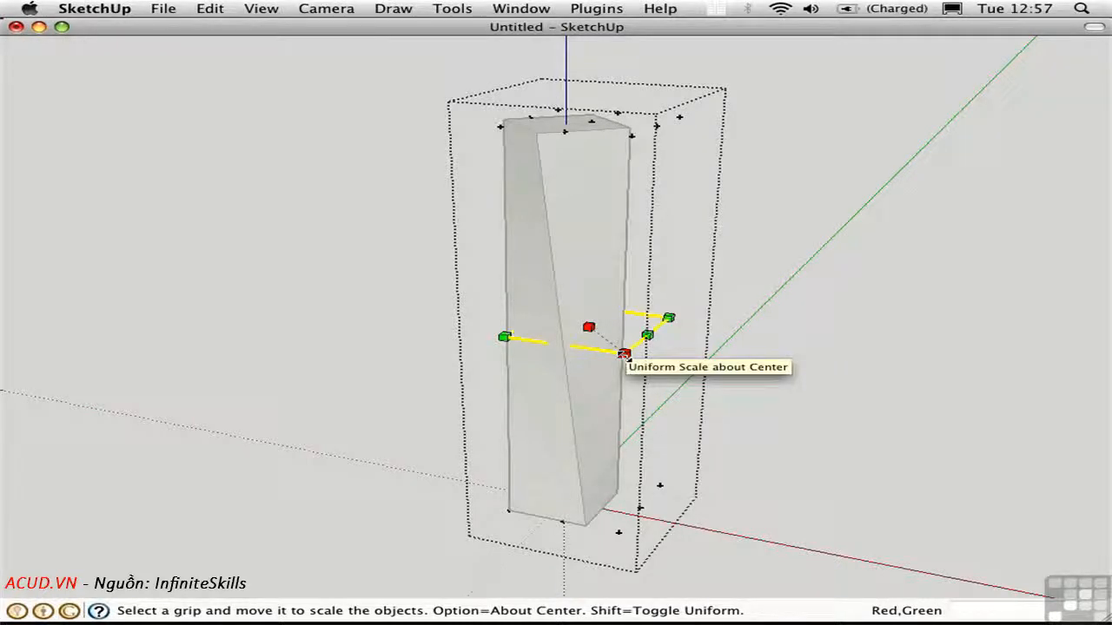
pyautogui.keyDown('alt'); pyautogui.moveTo(624, 354); pyautogui.dragTo(576, 318); pyautogui.keyUp('alt')
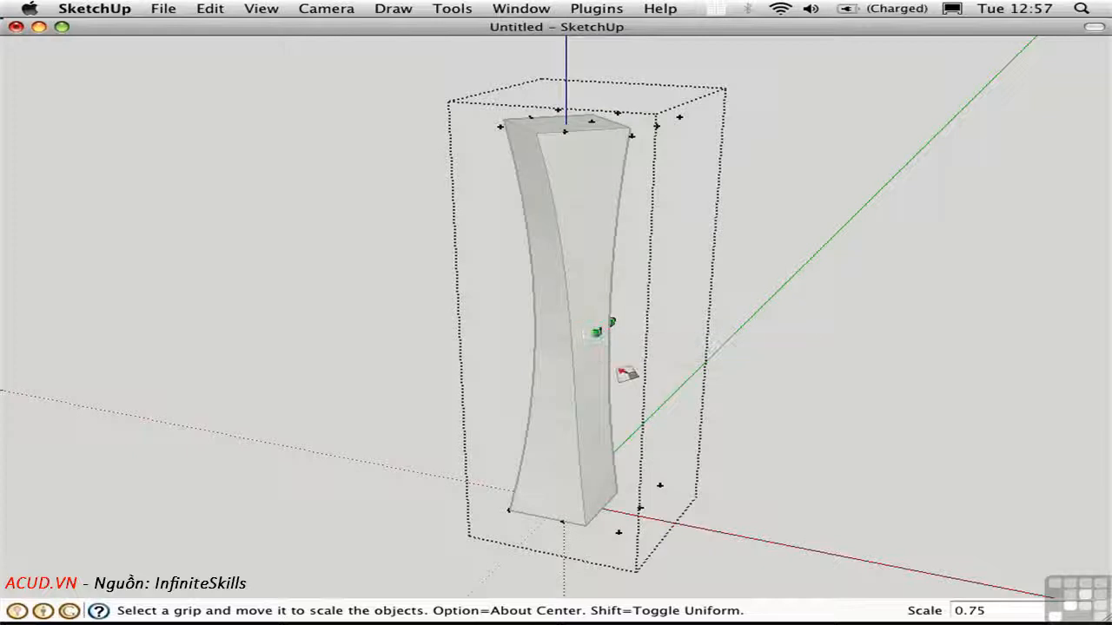
# - Move the middle control points about 154' 10 7/16" along the negative red axis to bow the tower, and close the group
pyautogui.press('m')
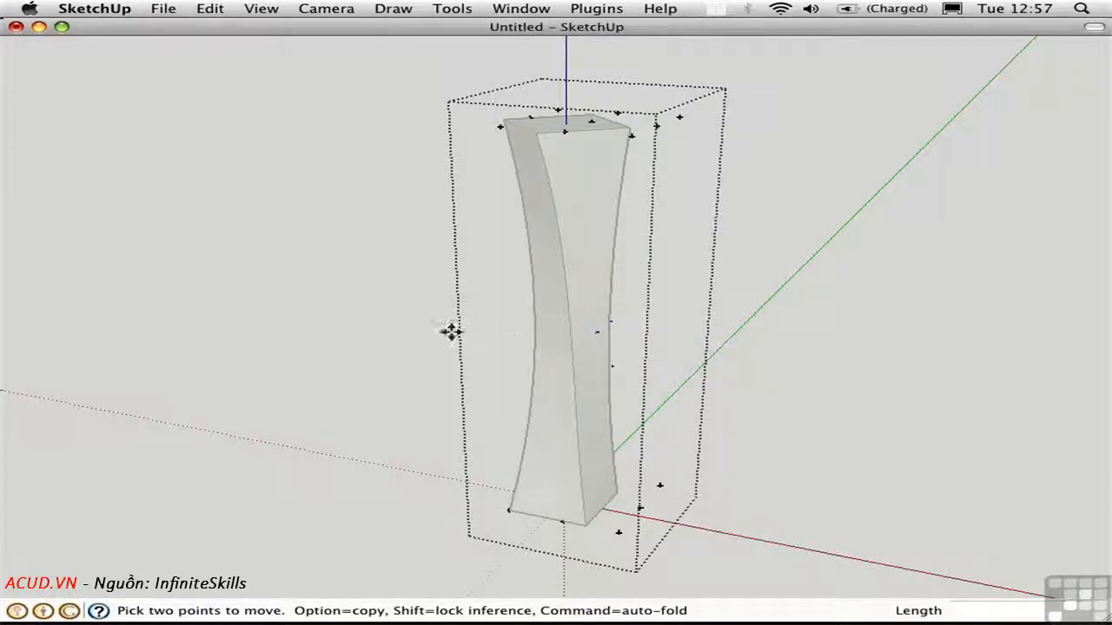
pyautogui.click(421, 320)
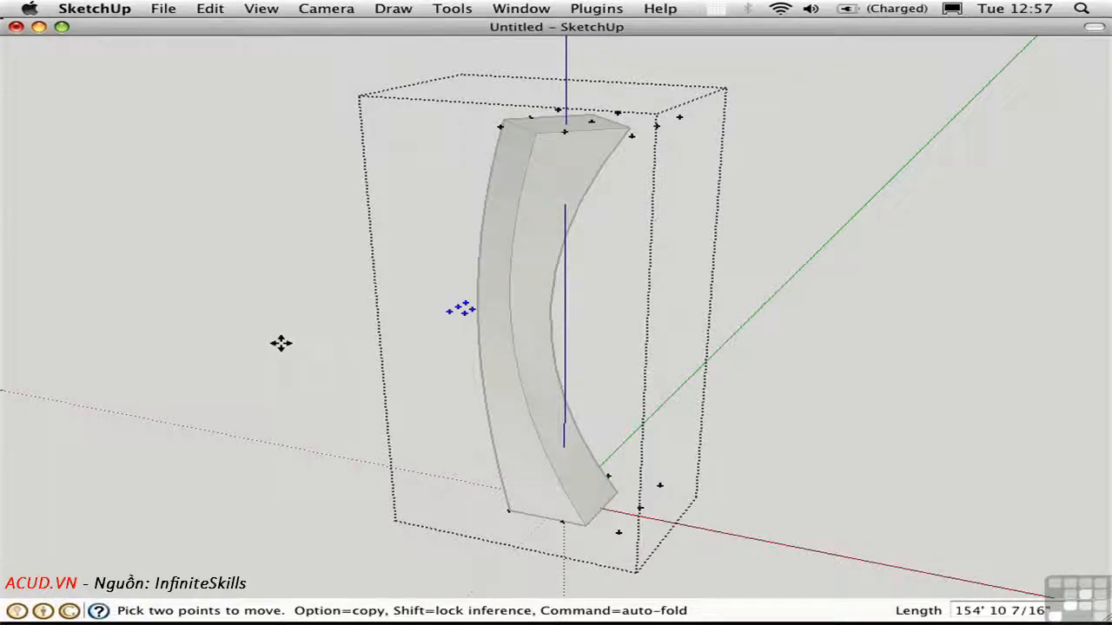
pyautogui.press('space')
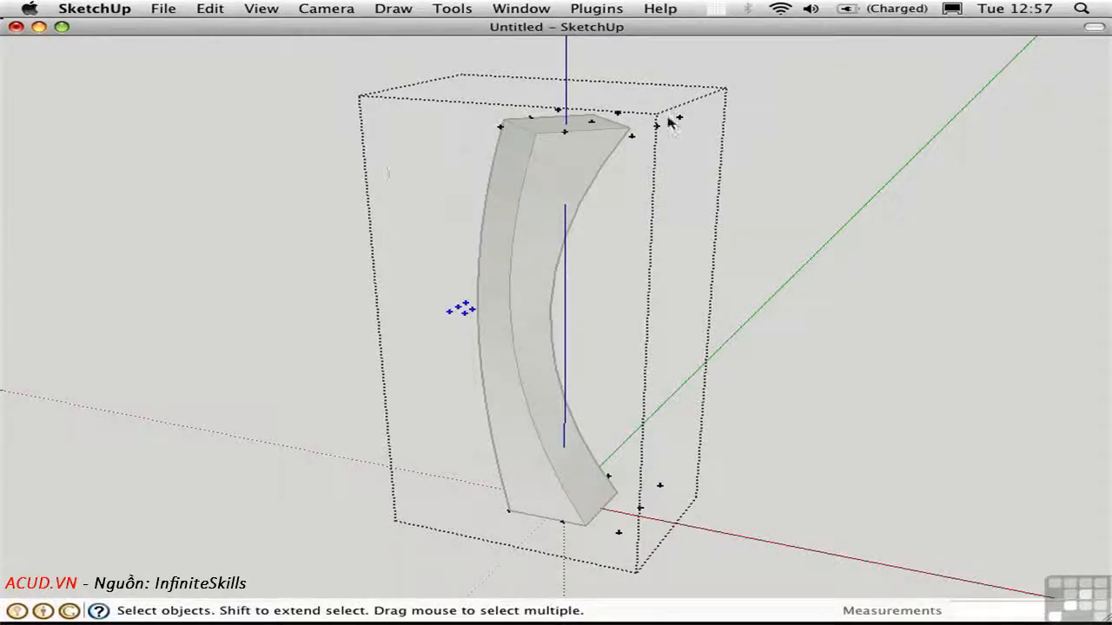
pyautogui.click(304, 315)
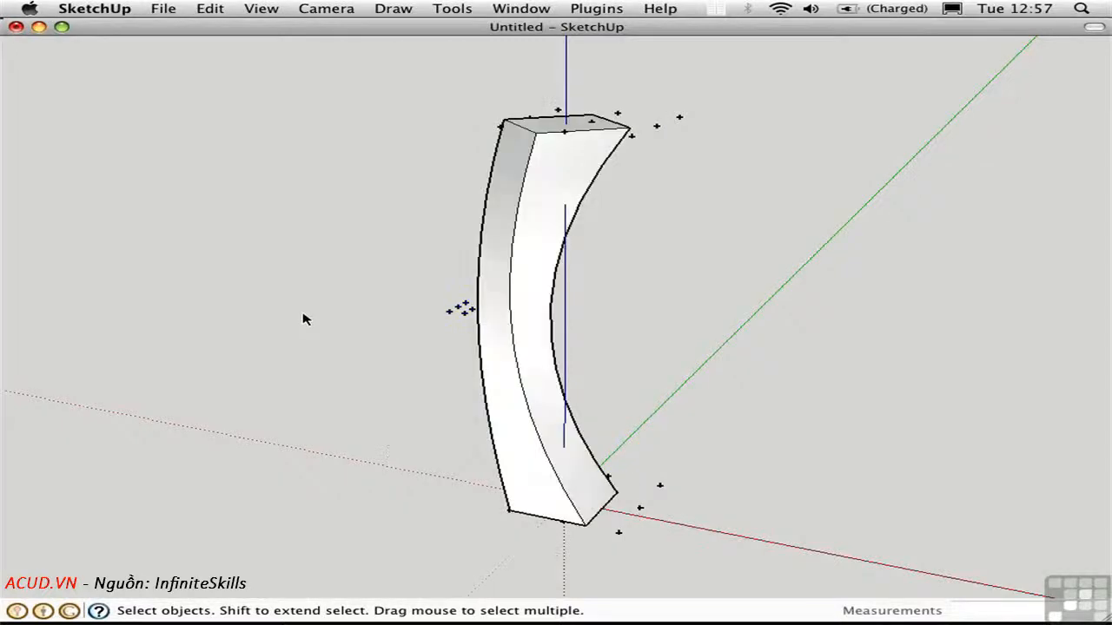
# - Hide the 3x3 FFD control points around the bent tower so only the deformed form is shown
pyautogui.click(450, 313)
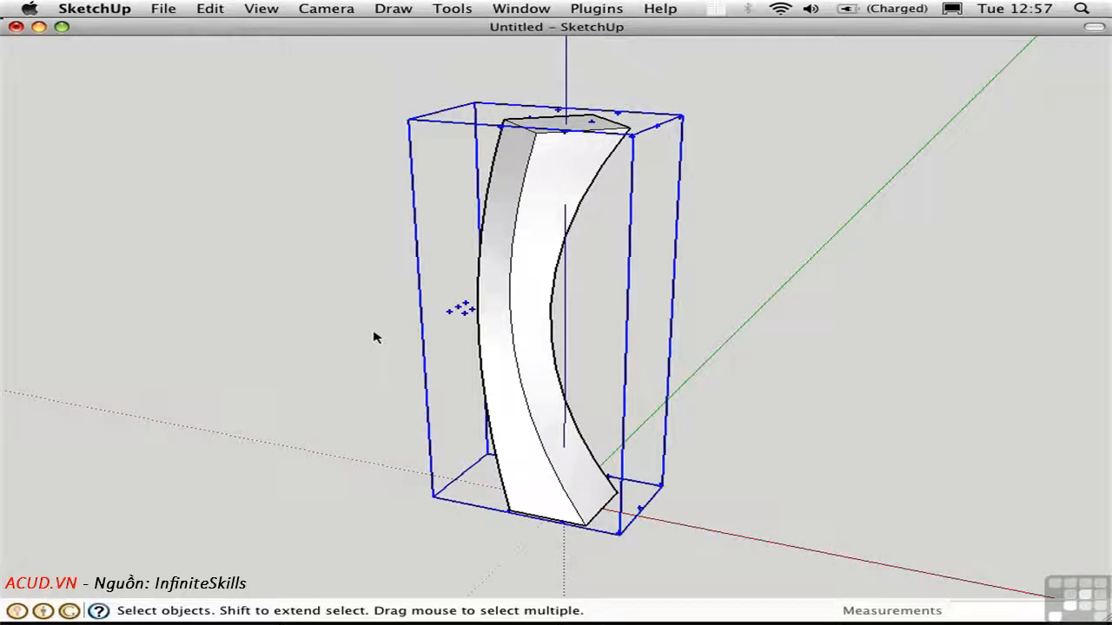
pyautogui.click(373, 337)
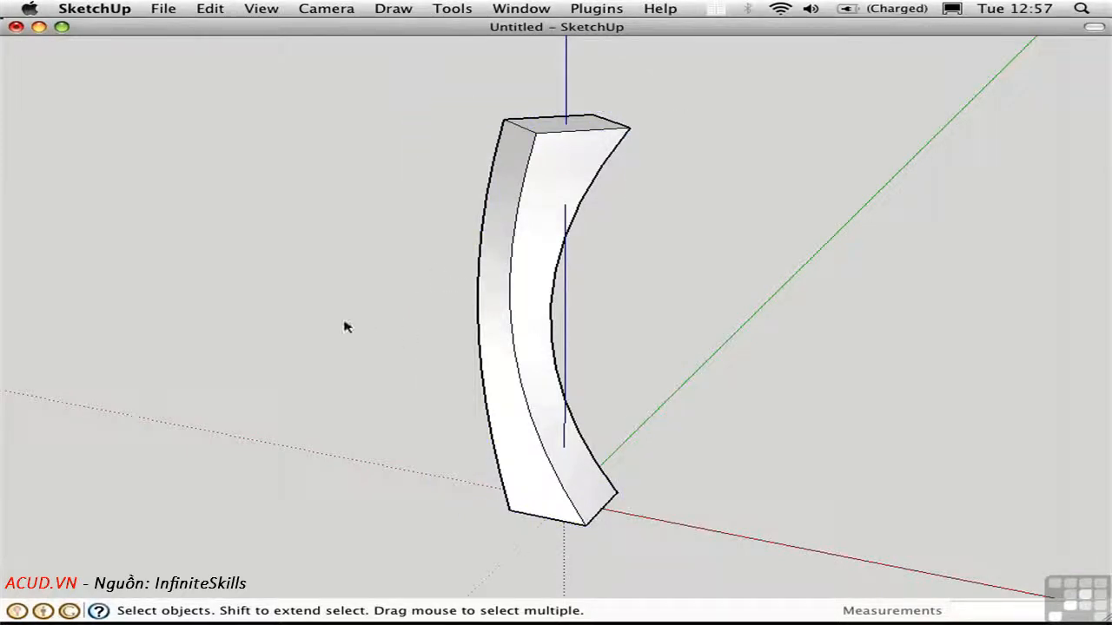
pyautogui.moveTo(339, 322); pyautogui.dragTo(373, 326, button='middle')
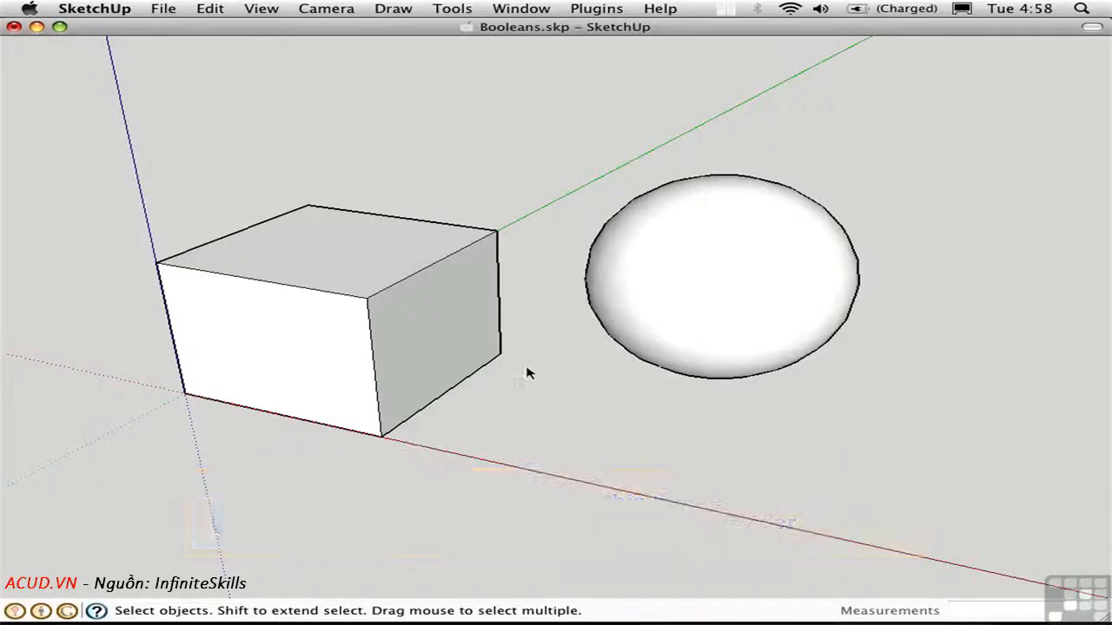
# - Erase the box's upper edge on the side facing the sphere, opening the solid
pyautogui.press('e')
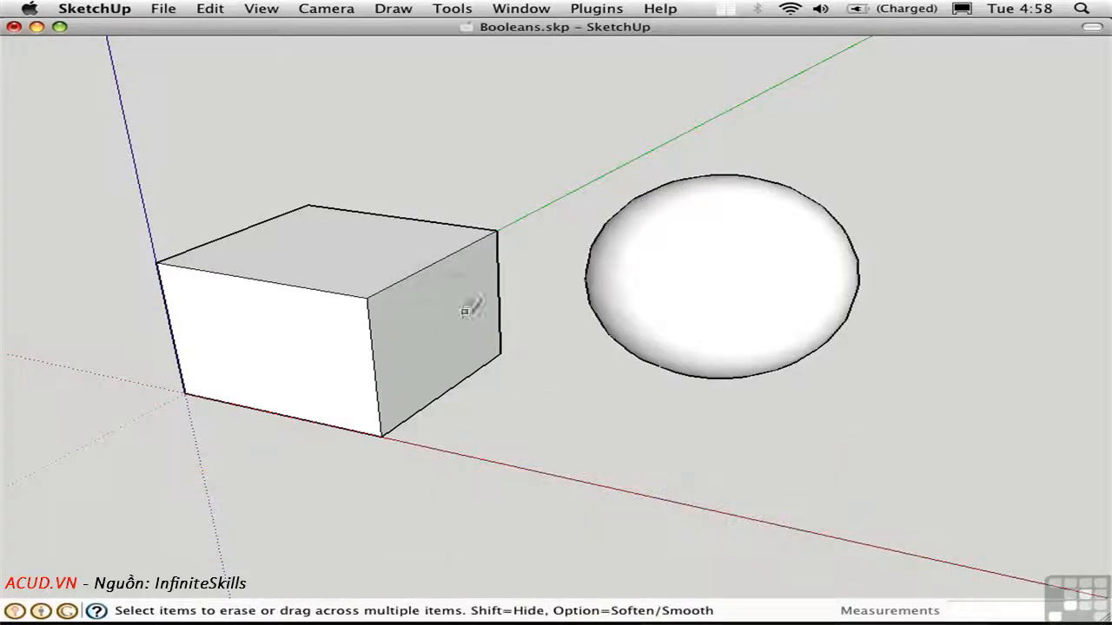
pyautogui.click(437, 263)
pyautogui.press('space')
pyautogui.moveTo(545, 426); pyautogui.dragTo(360, 440, button='middle')
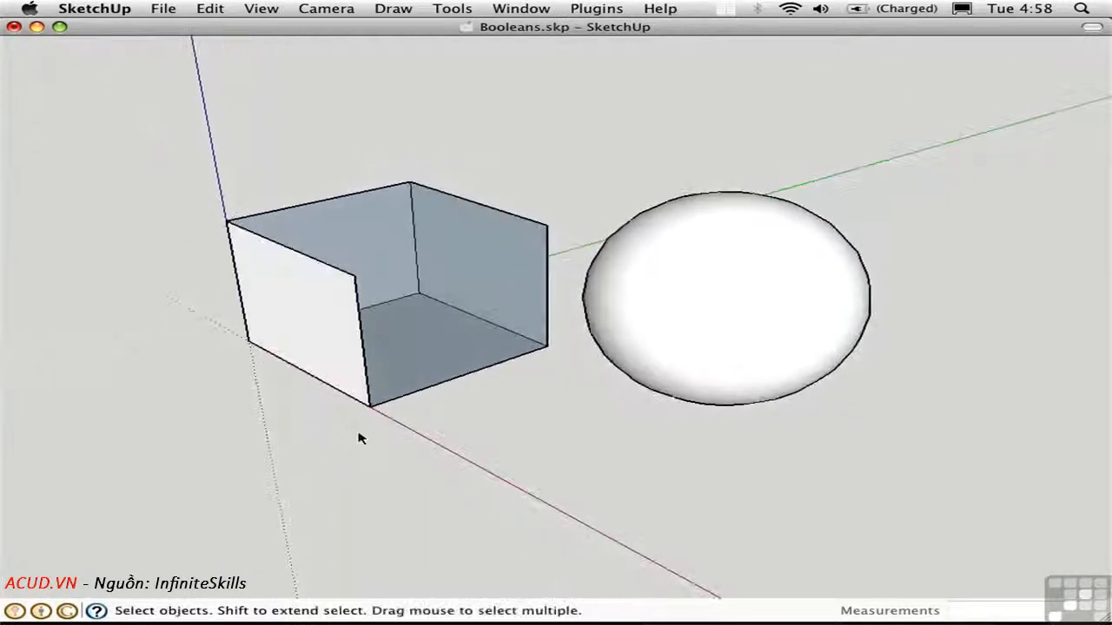
# - Redraw the box's missing upper edge as a line between its two open corners, closing the solid again
pyautogui.press('l')
pyautogui.click(353, 276)
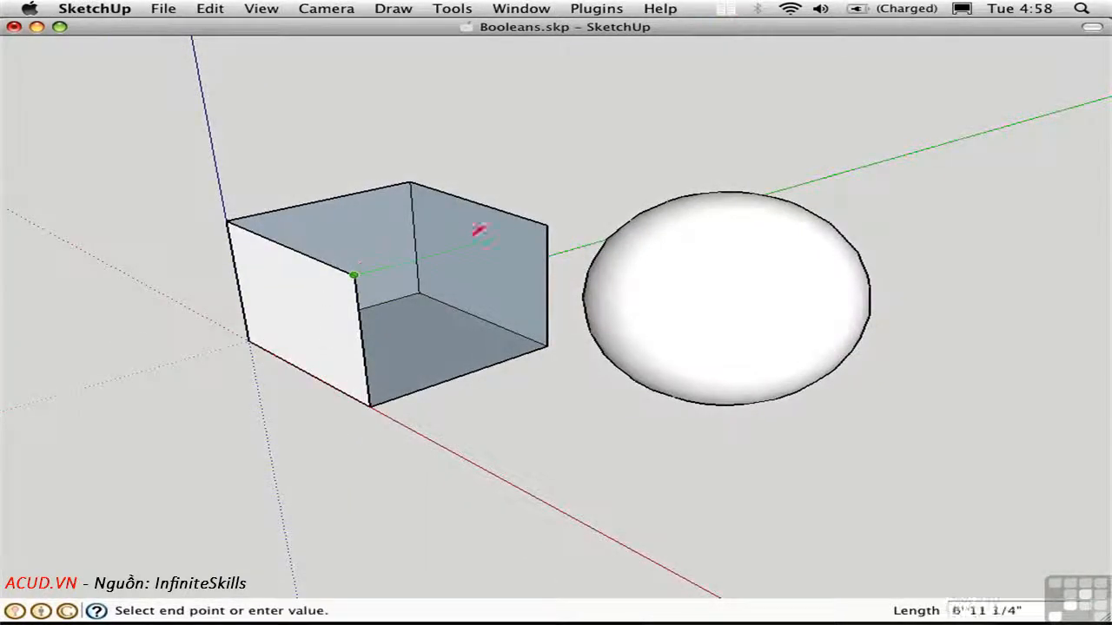
pyautogui.click(546, 225)
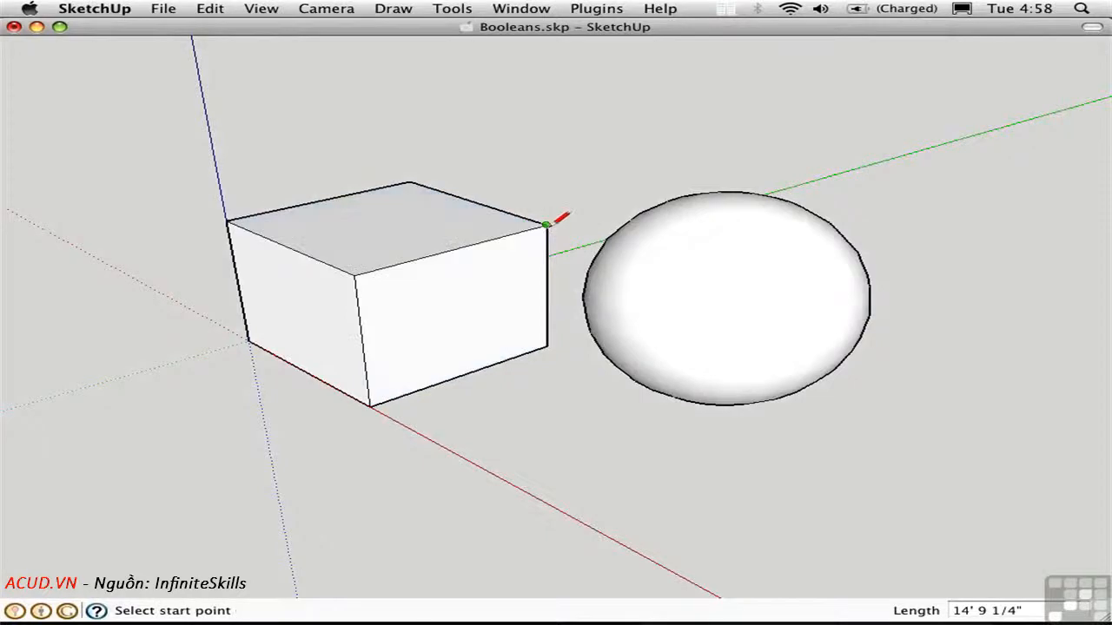
pyautogui.press('space')
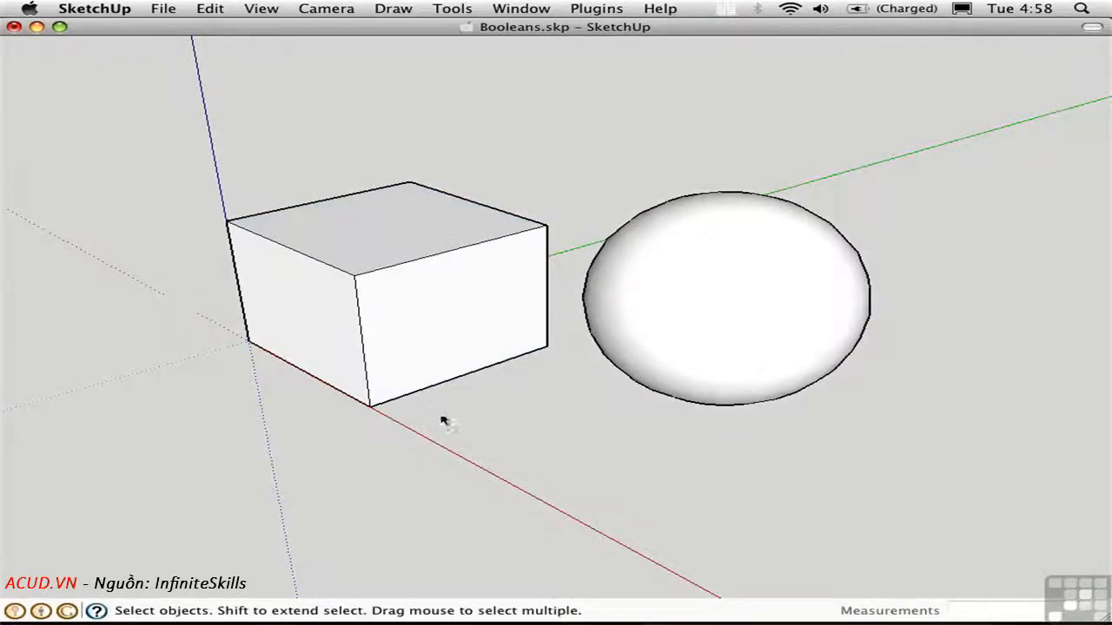
pyautogui.moveTo(448, 426); pyautogui.dragTo(596, 405, button='middle')
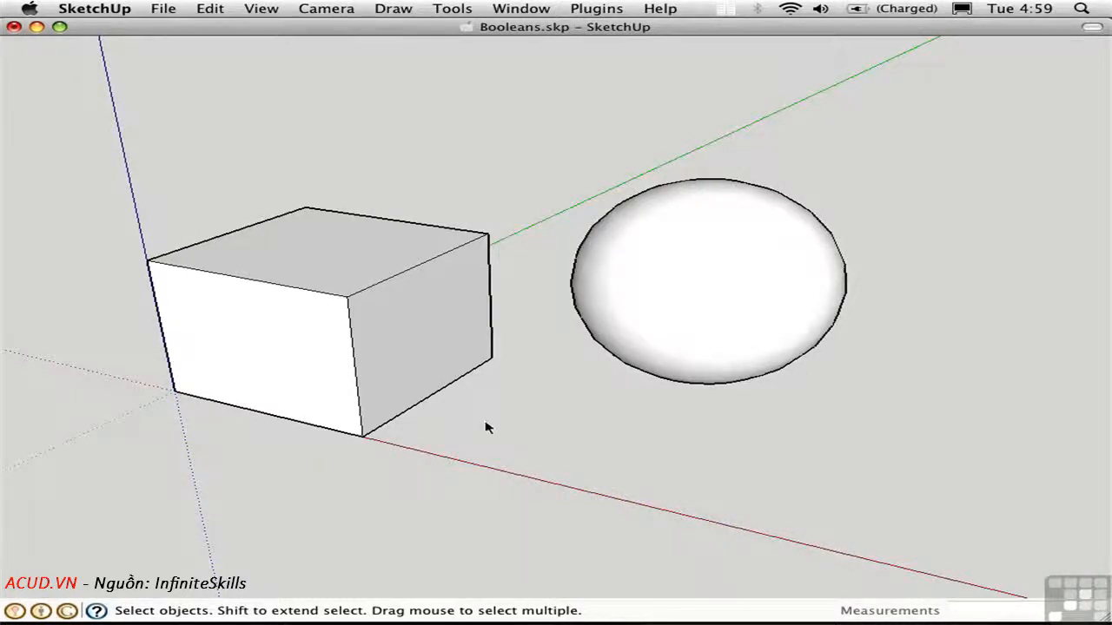
# - Make the sphere and the box two separate groups from all their connected geometry
pyautogui.tripleClick(711, 324)
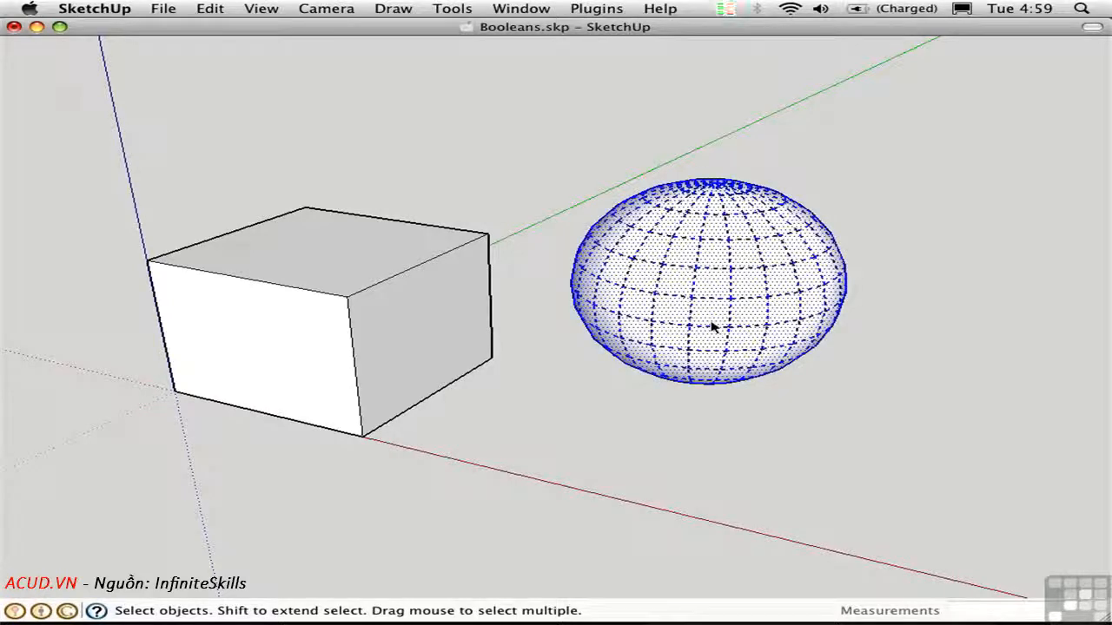
pyautogui.press('super+g')
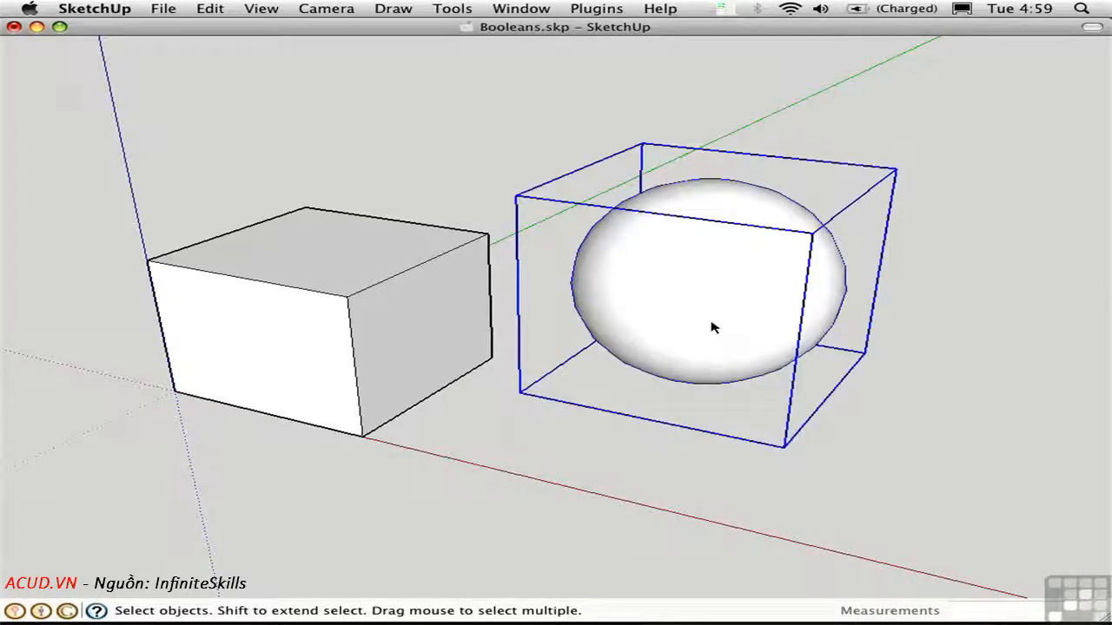
pyautogui.tripleClick(403, 330)
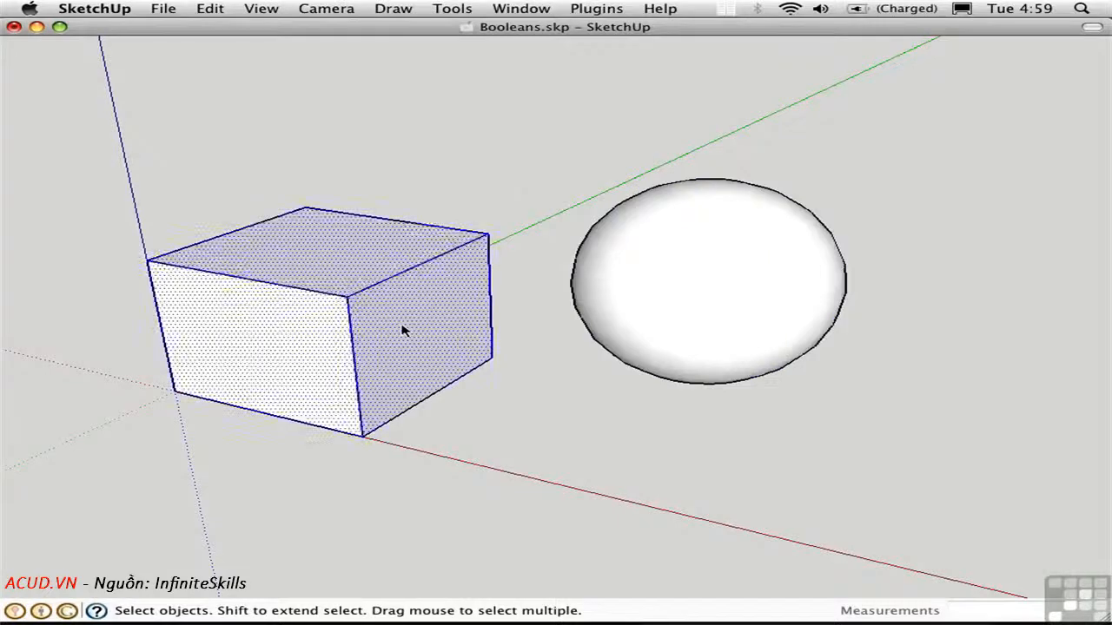
pyautogui.press('super+g')
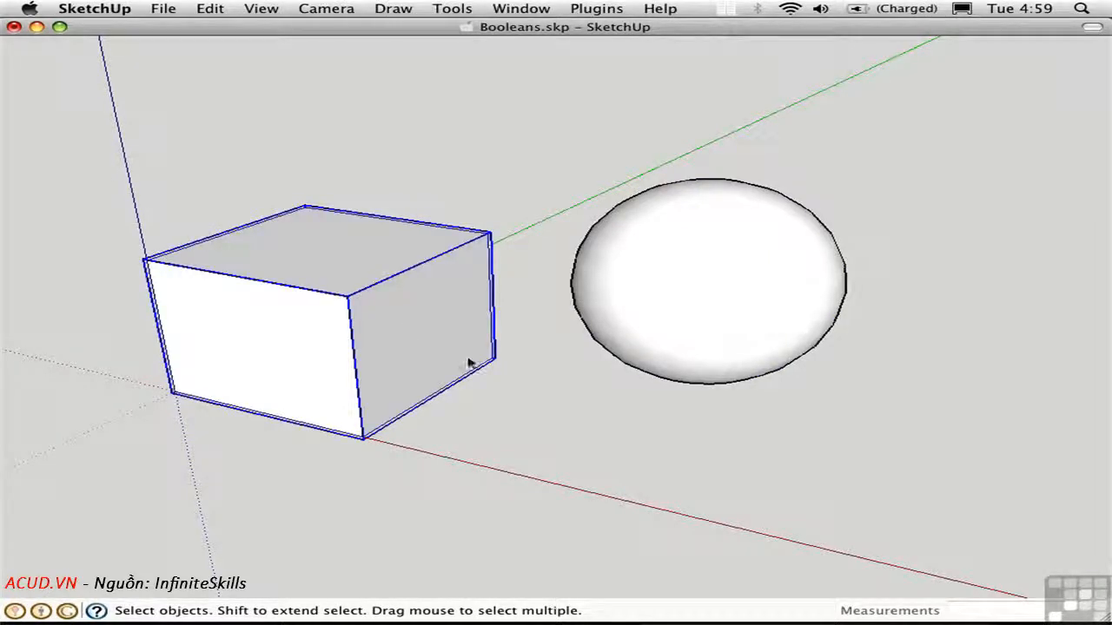
# - Move the sphere group towards the box until it overlaps the box's far corner near the green-axis side
pyautogui.click(687, 310)
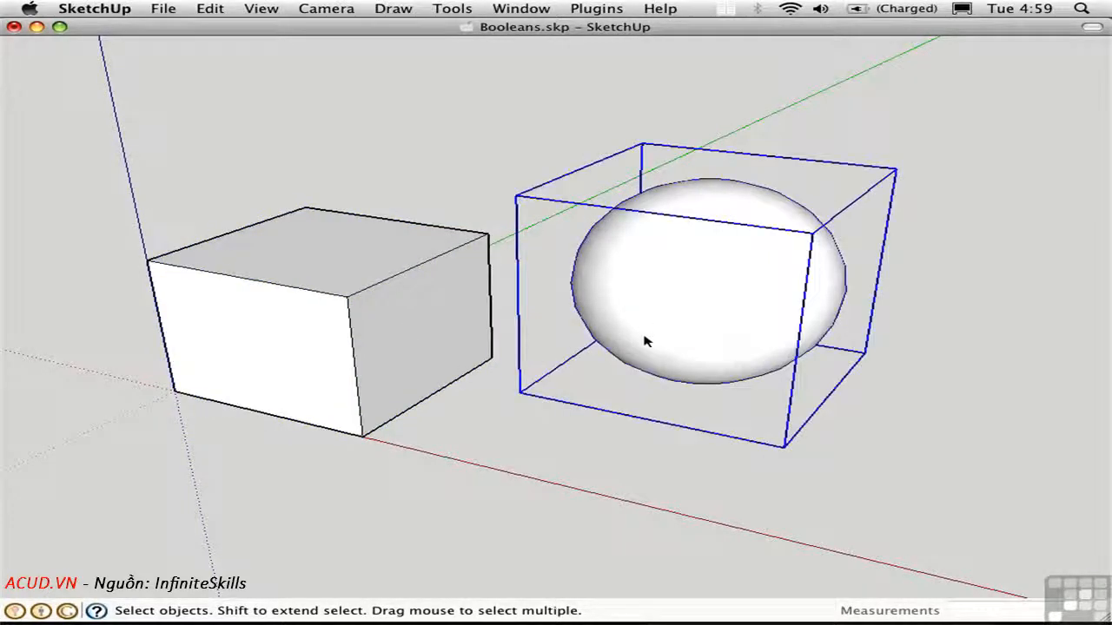
pyautogui.press('m')
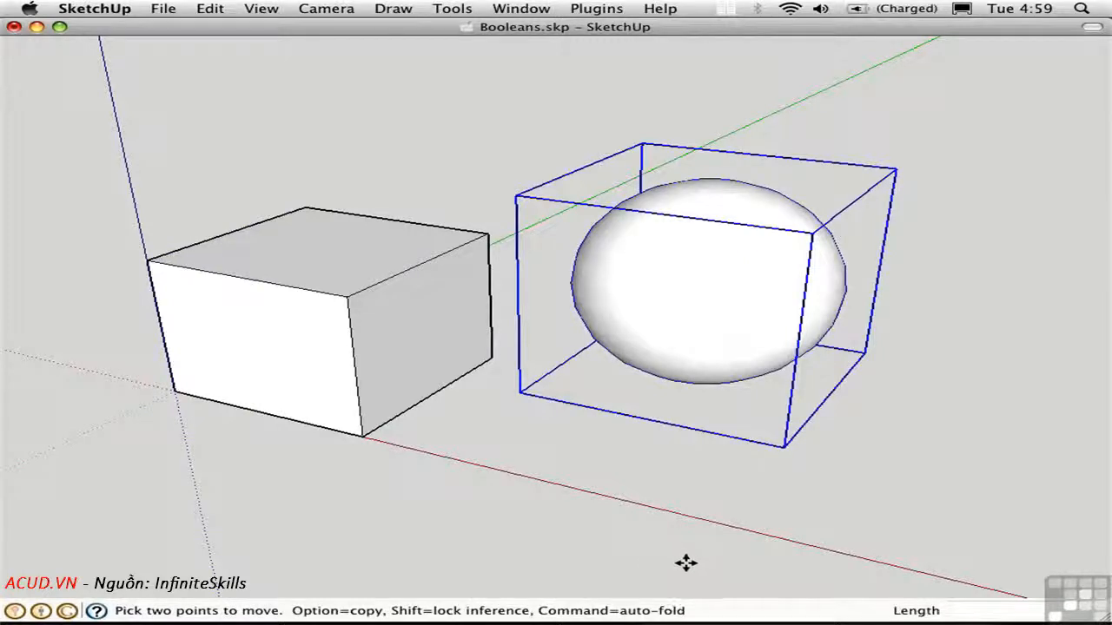
pyautogui.click(684, 564)
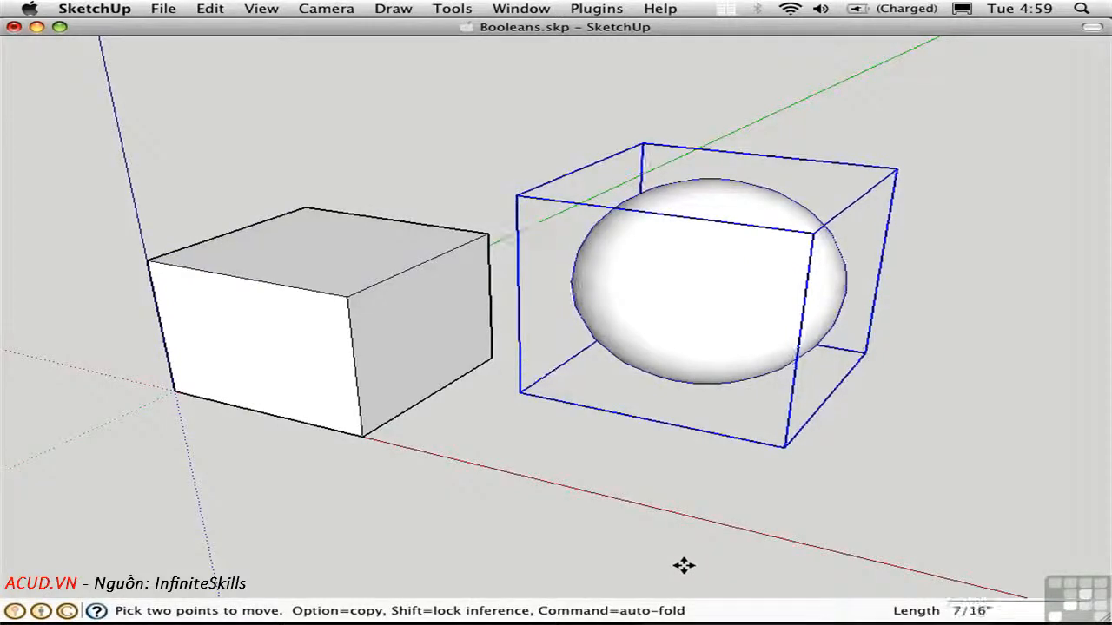
pyautogui.click(409, 506)
pyautogui.press('space')
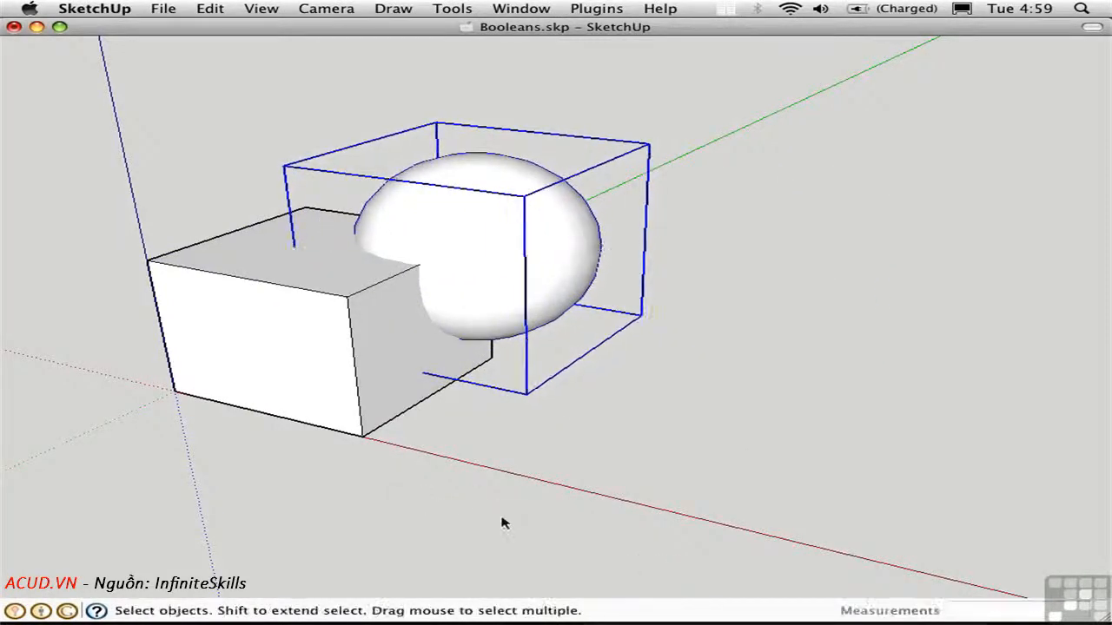
# - Cut the box out of the sphere with the Oscar Cut boolean, inspect the notch, and undo the cut
pyautogui.rightClick(485, 277)
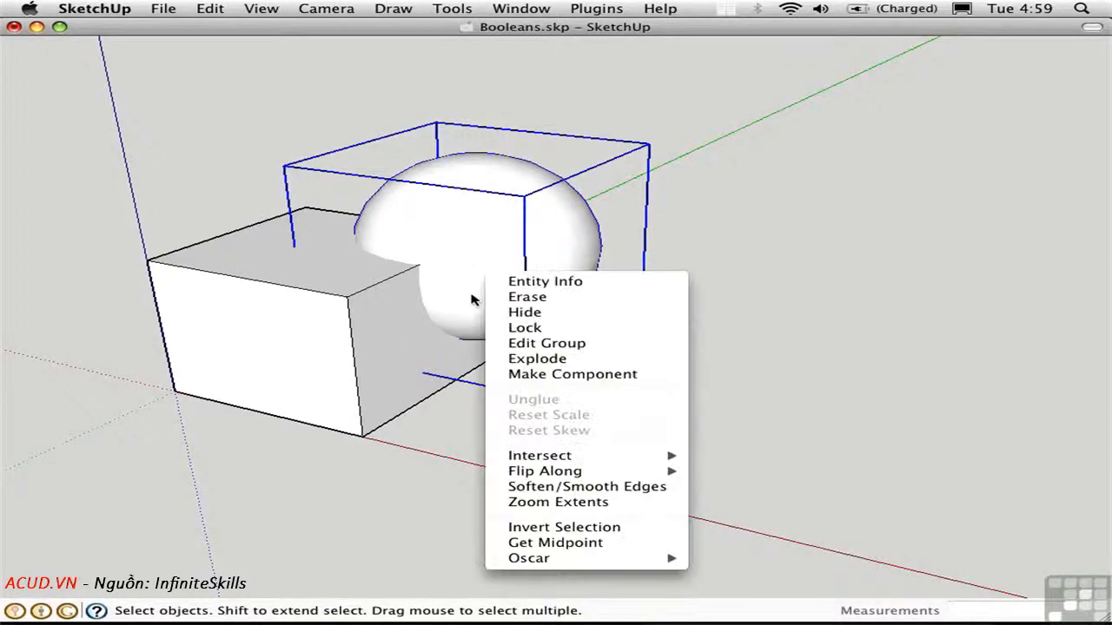
pyautogui.moveTo(504, 560)
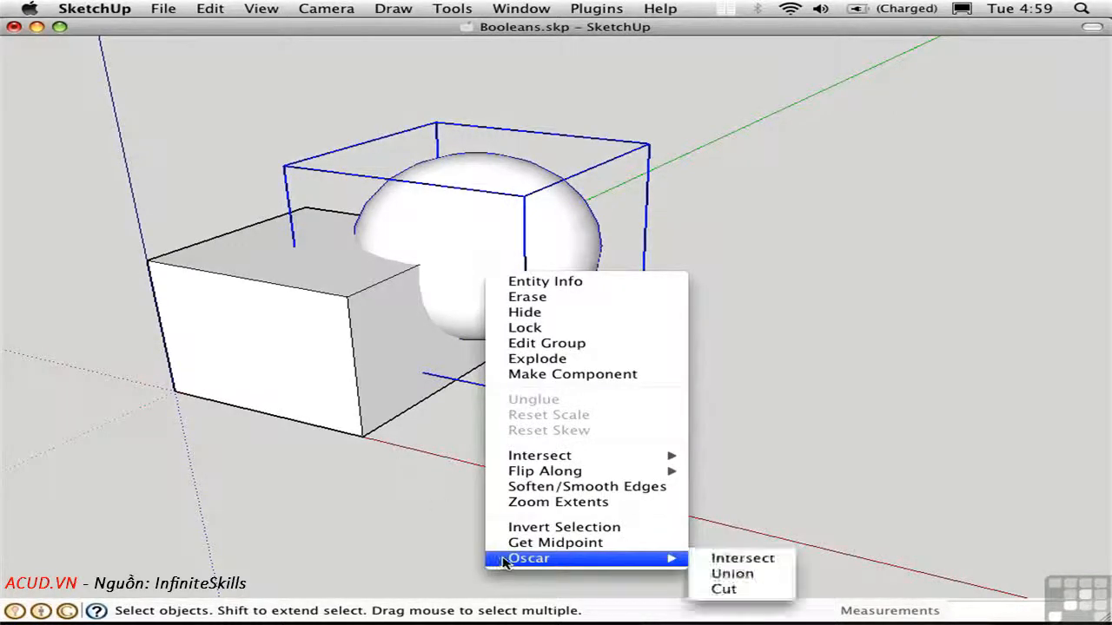
pyautogui.click(724, 589)
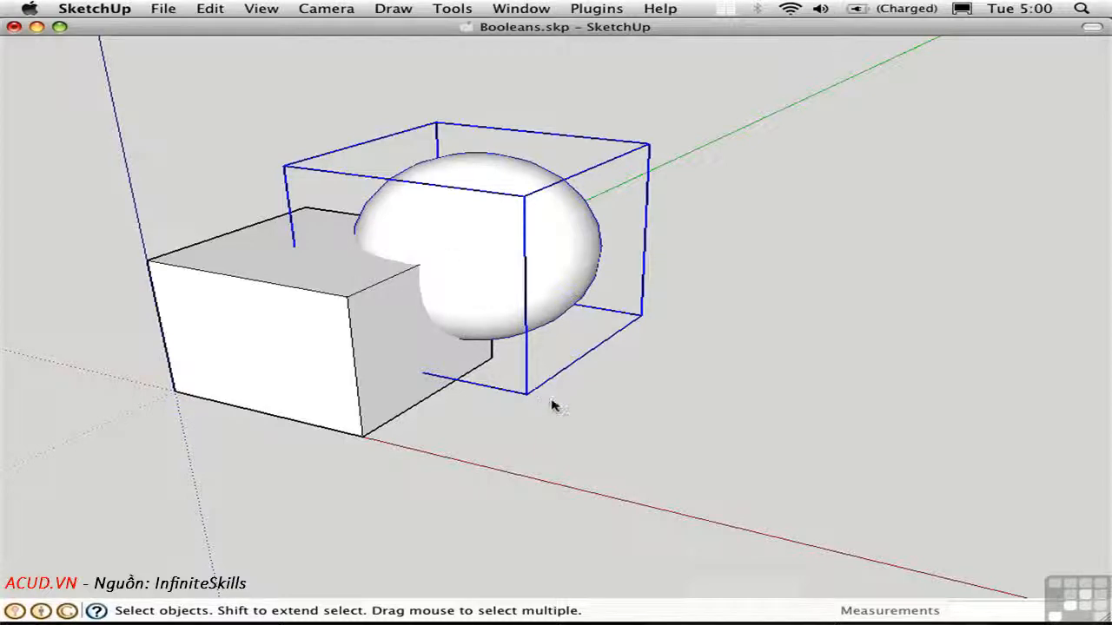
pyautogui.moveTo(423, 370); pyautogui.dragTo(733, 146, button='middle')
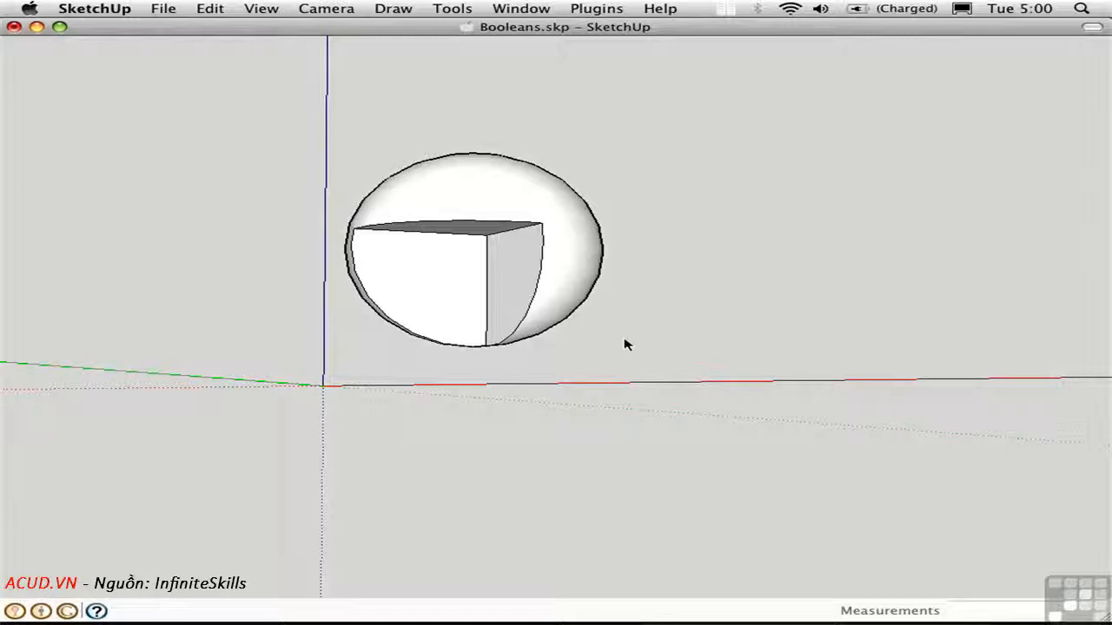
pyautogui.press('super+z')
# - Cut the sphere out of the box with the Oscar Cut boolean, inspect the hollowed corner, and undo the cut
pyautogui.moveTo(718, 305); pyautogui.dragTo(181, 444, button='middle')
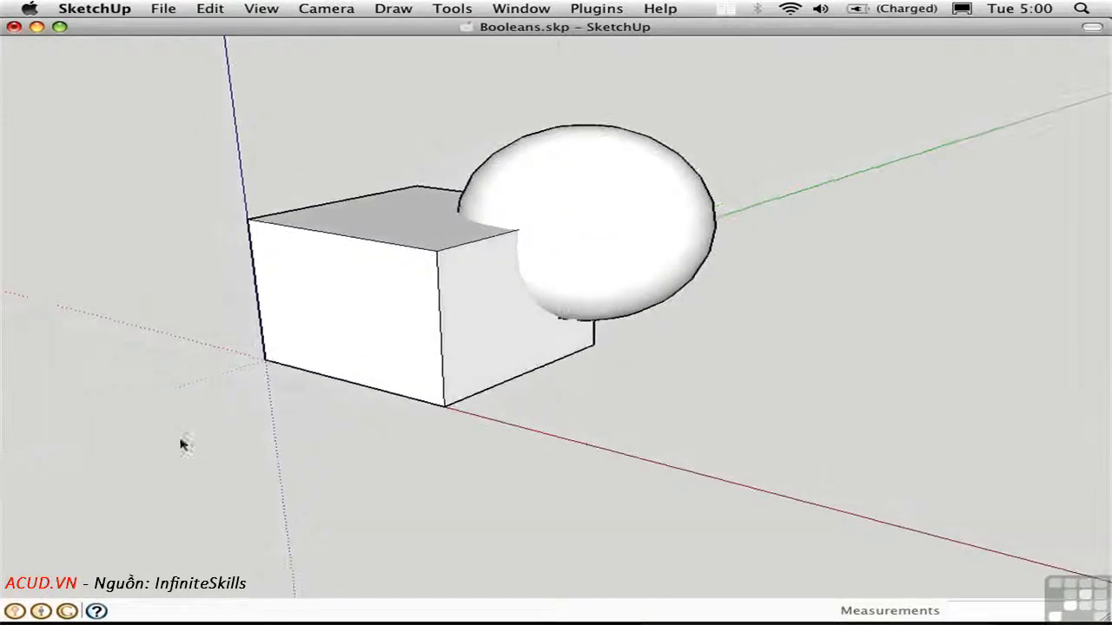
pyautogui.click(384, 266)
pyautogui.rightClick(383, 272)
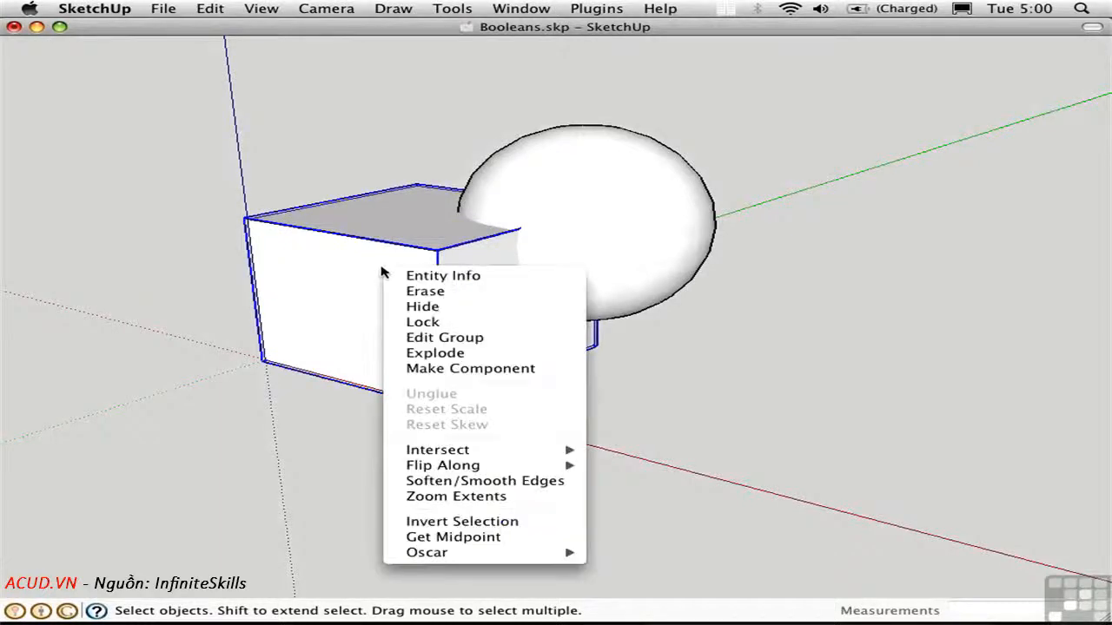
pyautogui.moveTo(569, 553)
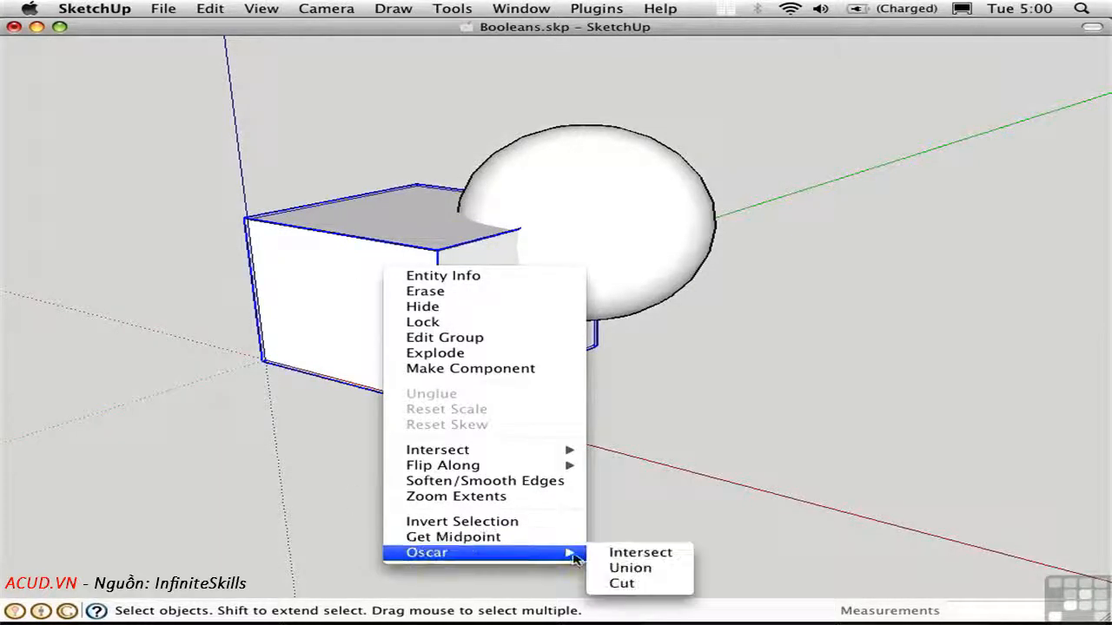
pyautogui.click(624, 585)
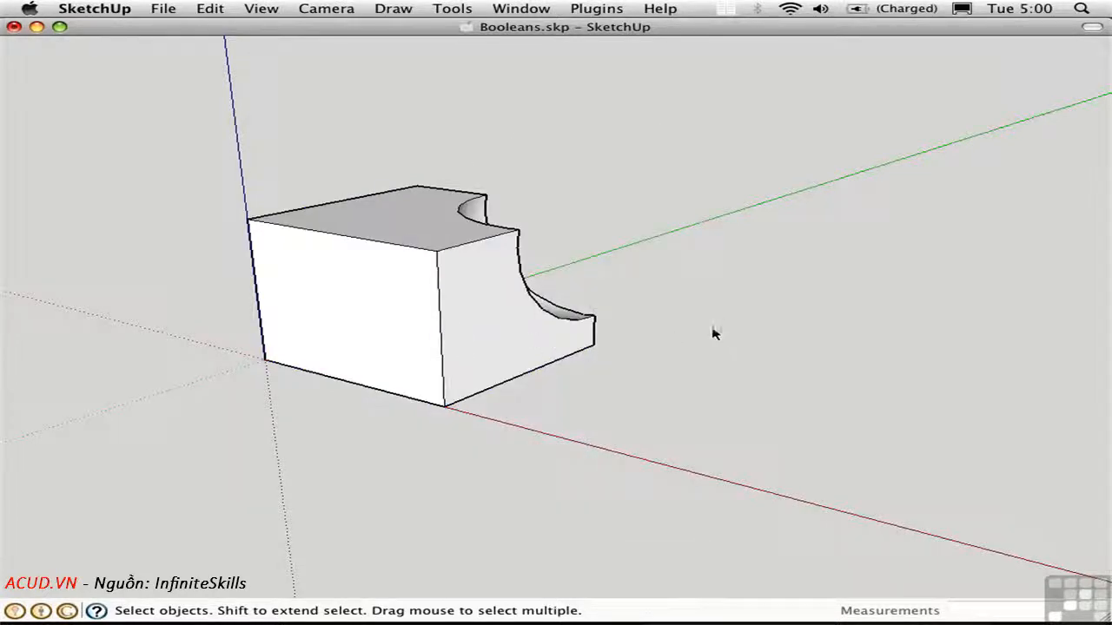
pyautogui.moveTo(712, 333); pyautogui.dragTo(469, 387, button='middle')
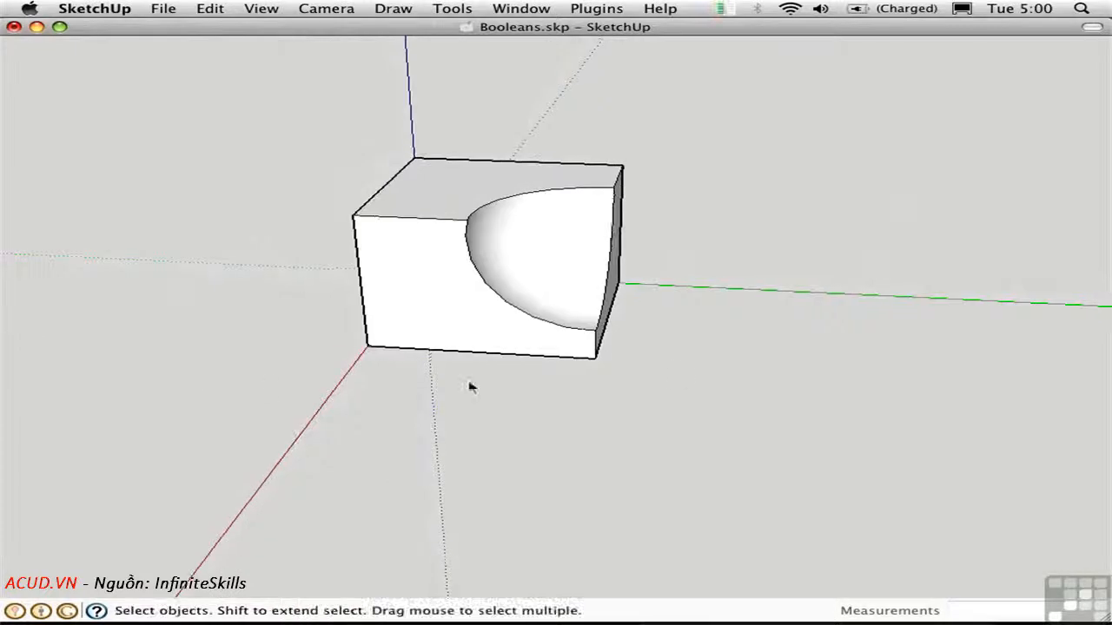
pyautogui.moveTo(725, 390); pyautogui.dragTo(425, 368, button='middle')
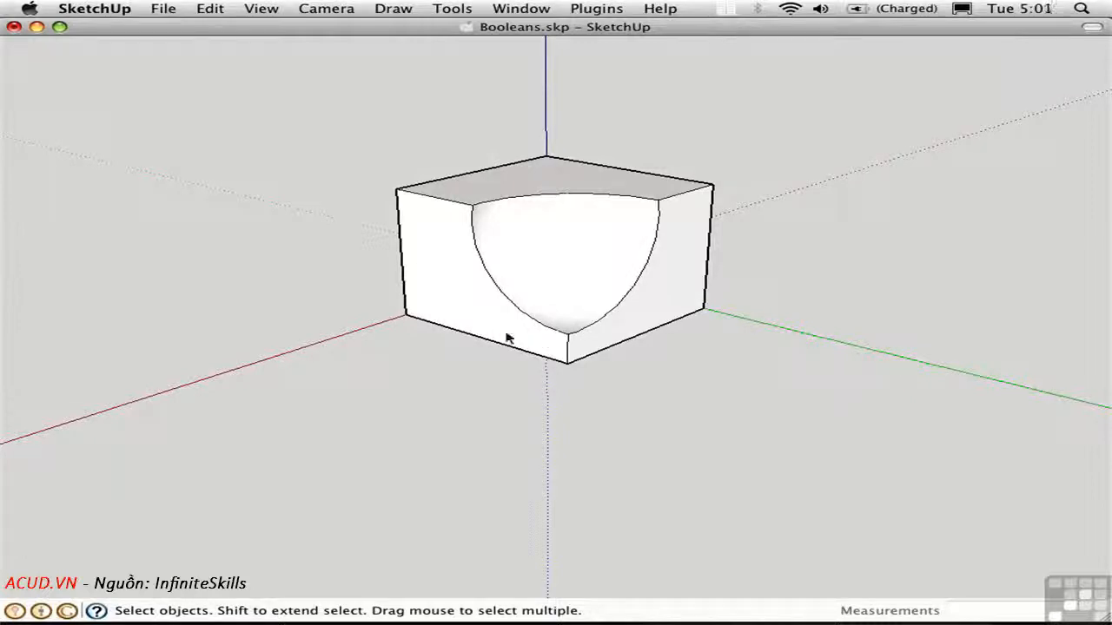
pyautogui.press('super+z')
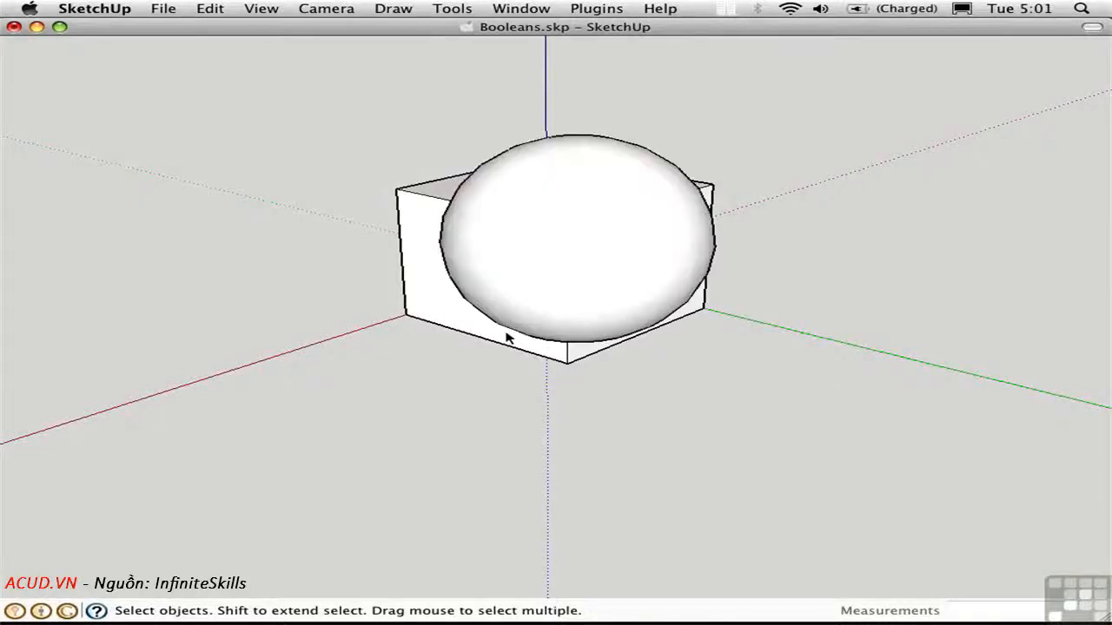
# - Run the Oscar Intersect boolean on the box with the overlapping sphere, and undo it
pyautogui.moveTo(319, 289); pyautogui.dragTo(822, 278, button='middle')
pyautogui.click(406, 280)
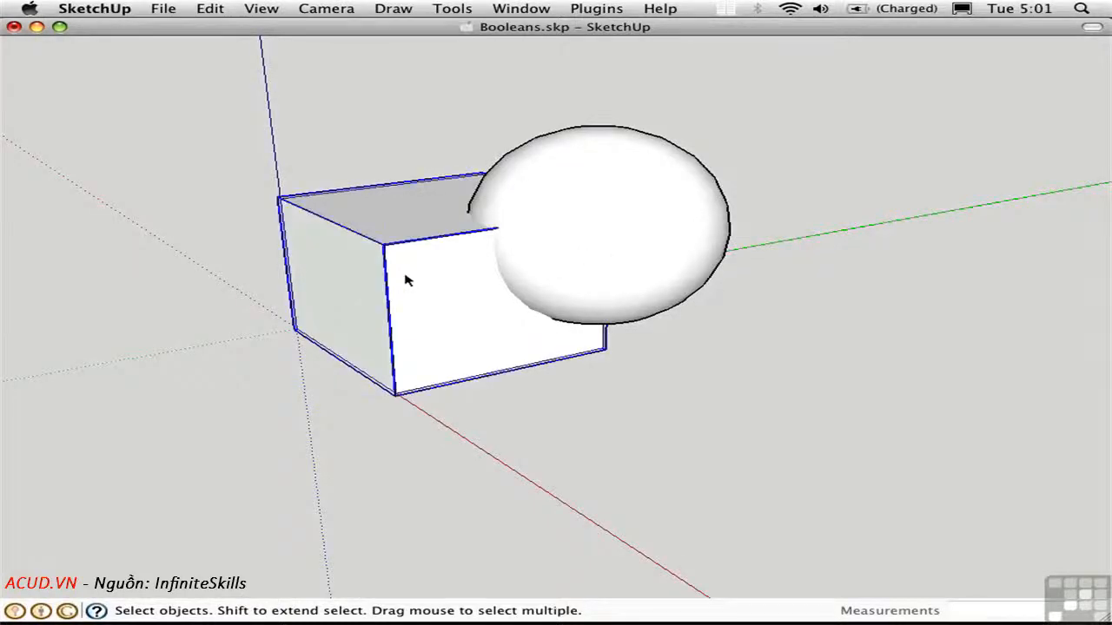
pyautogui.rightClick(409, 265)
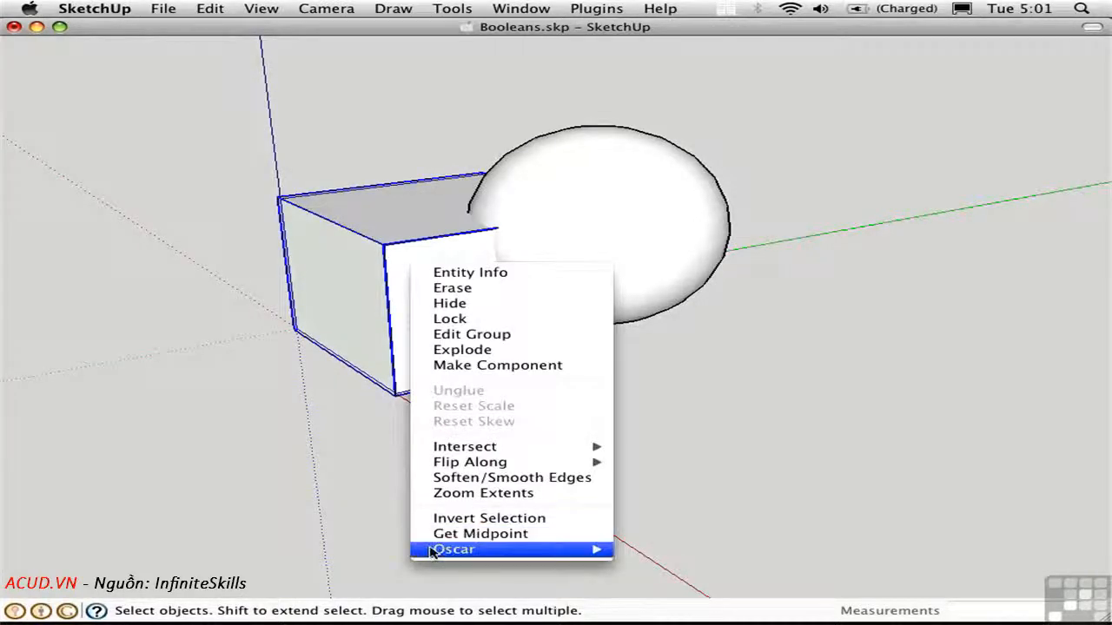
pyautogui.moveTo(441, 552)
pyautogui.click(660, 549)
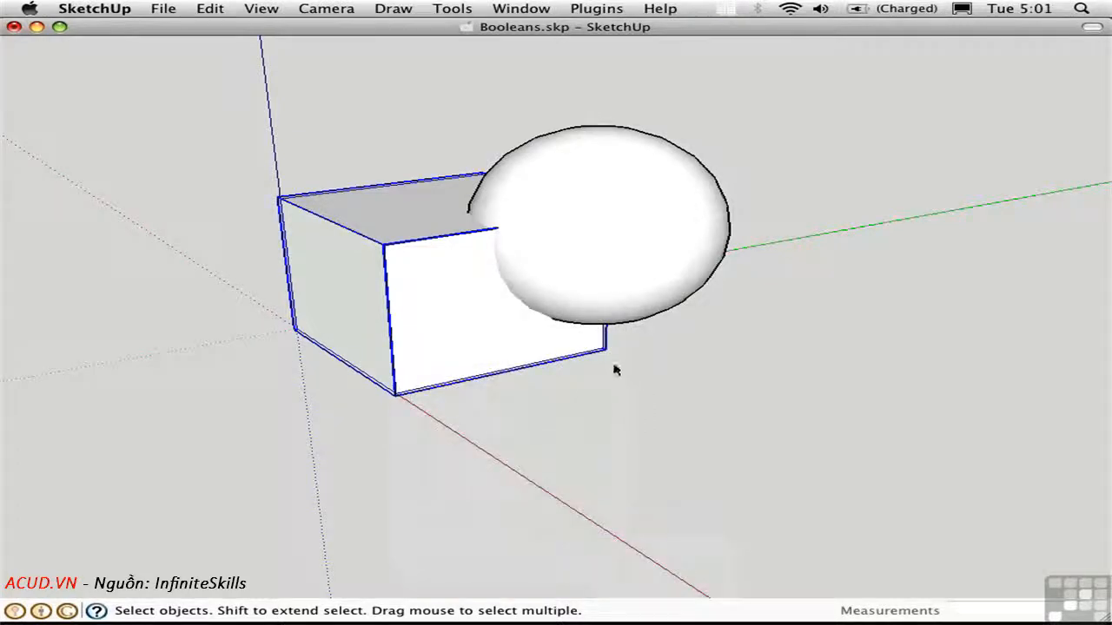
pyautogui.moveTo(428, 334); pyautogui.dragTo(405, 335, button='middle')
pyautogui.press('super+z')
# - Merge the box and sphere with the Oscar Union boolean, and switch to X-ray display to inspect the interior
pyautogui.click(383, 234)
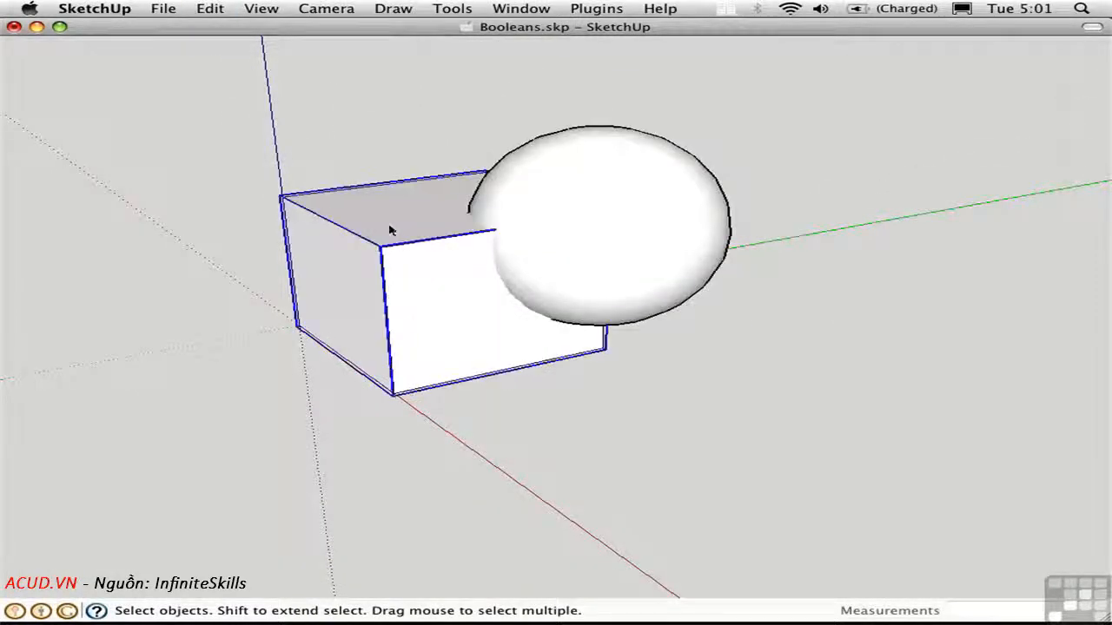
pyautogui.rightClick(407, 212)
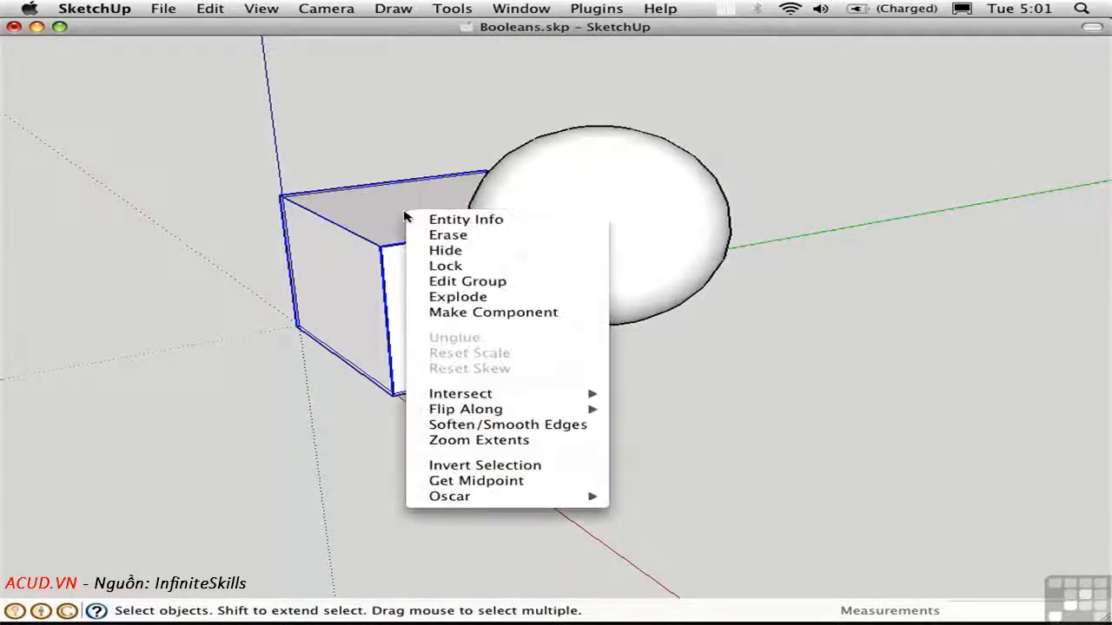
pyautogui.moveTo(443, 499)
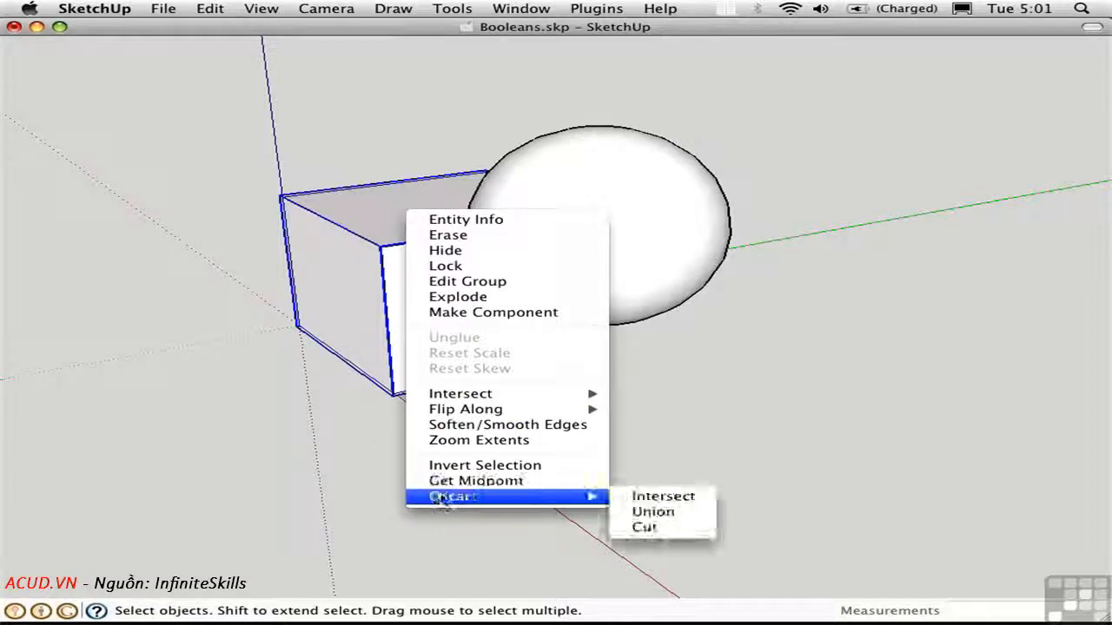
pyautogui.click(638, 513)
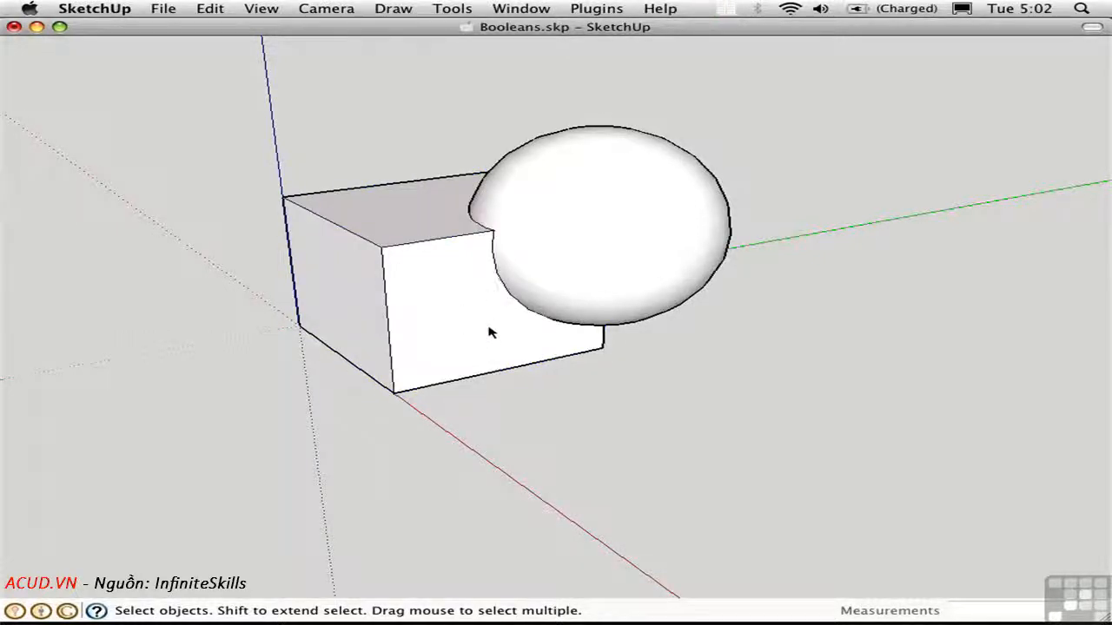
pyautogui.press('x')
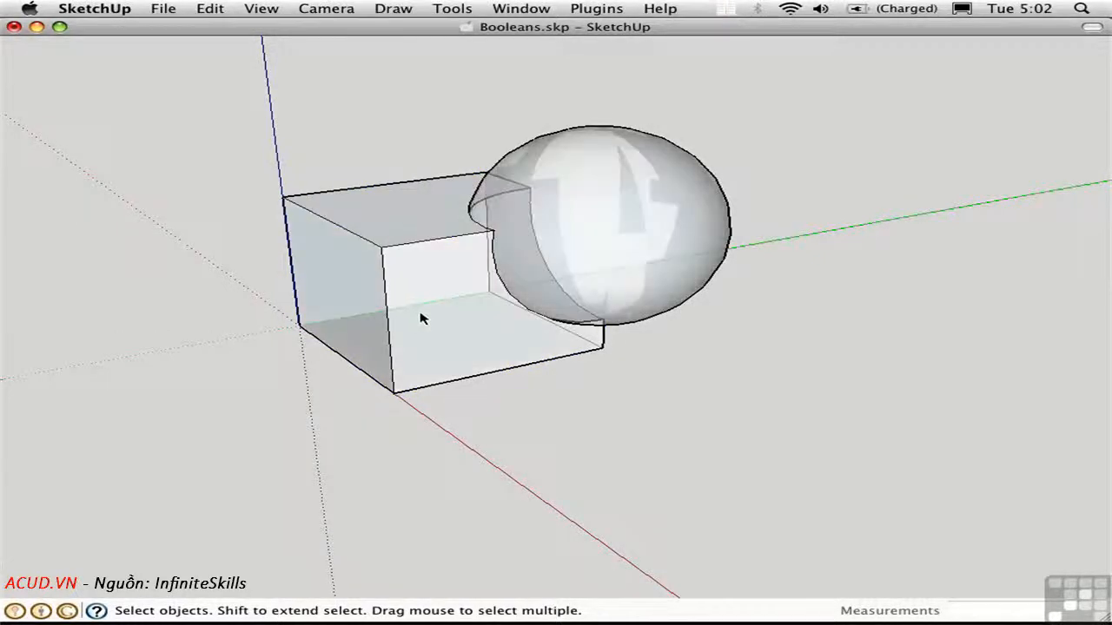
pyautogui.moveTo(418, 310); pyautogui.dragTo(619, 278, button='middle')
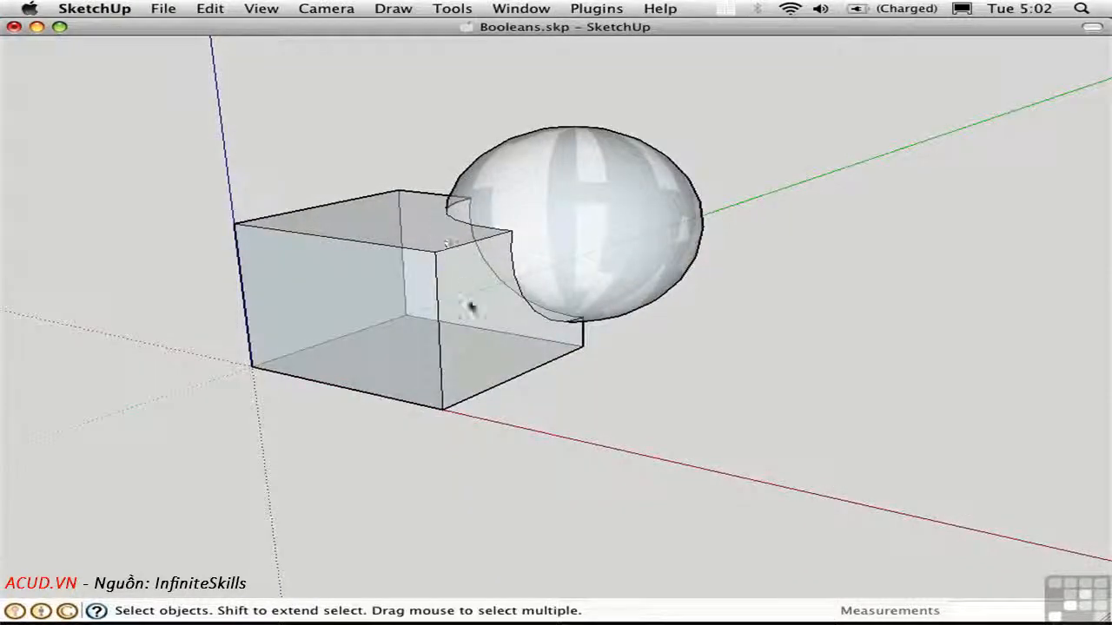